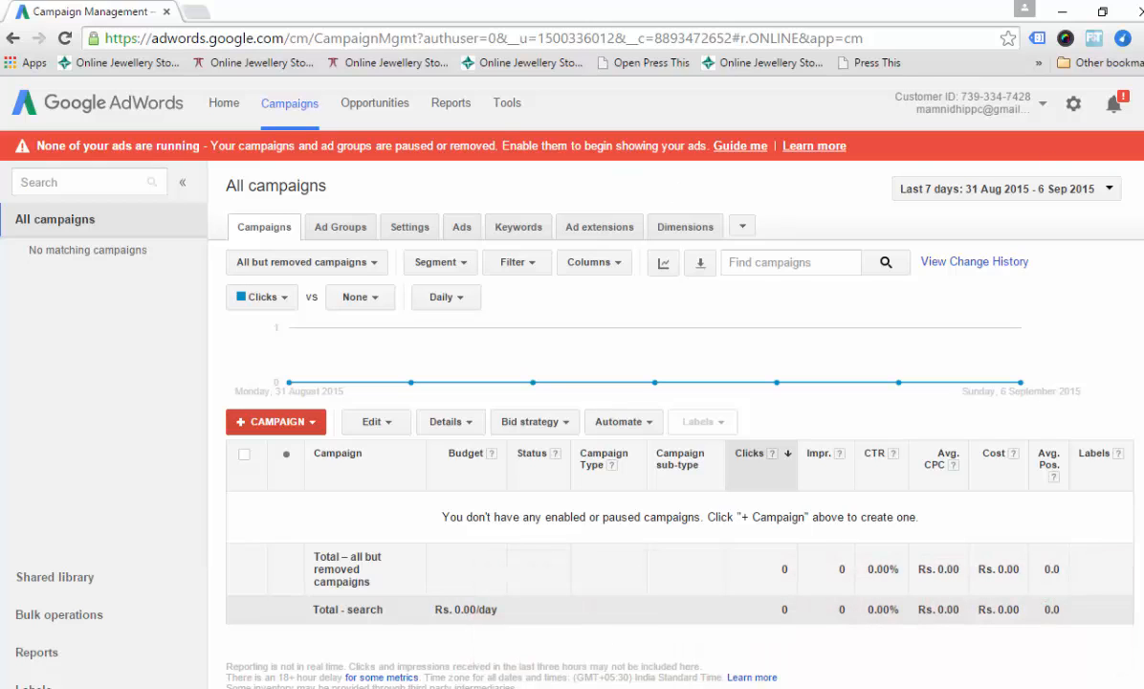
Start a new campaign of the Search Network only type.
scroll(631, 396, "down", 1)
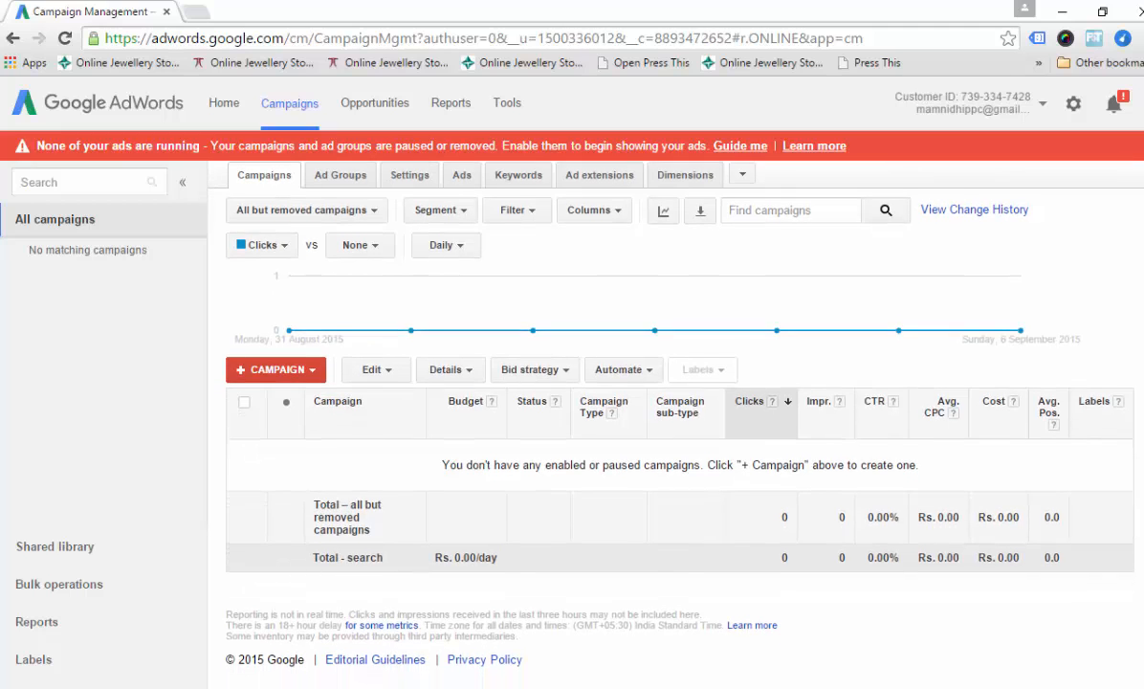
scroll(564, 296, "down", 1)
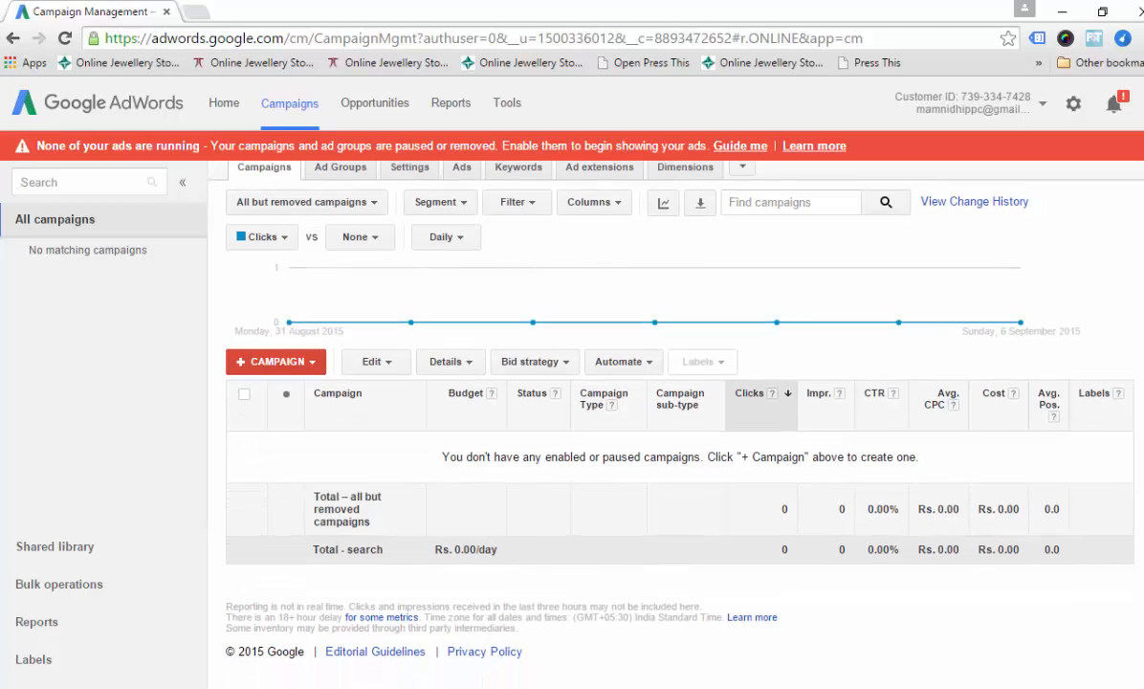
left_click(262, 371)
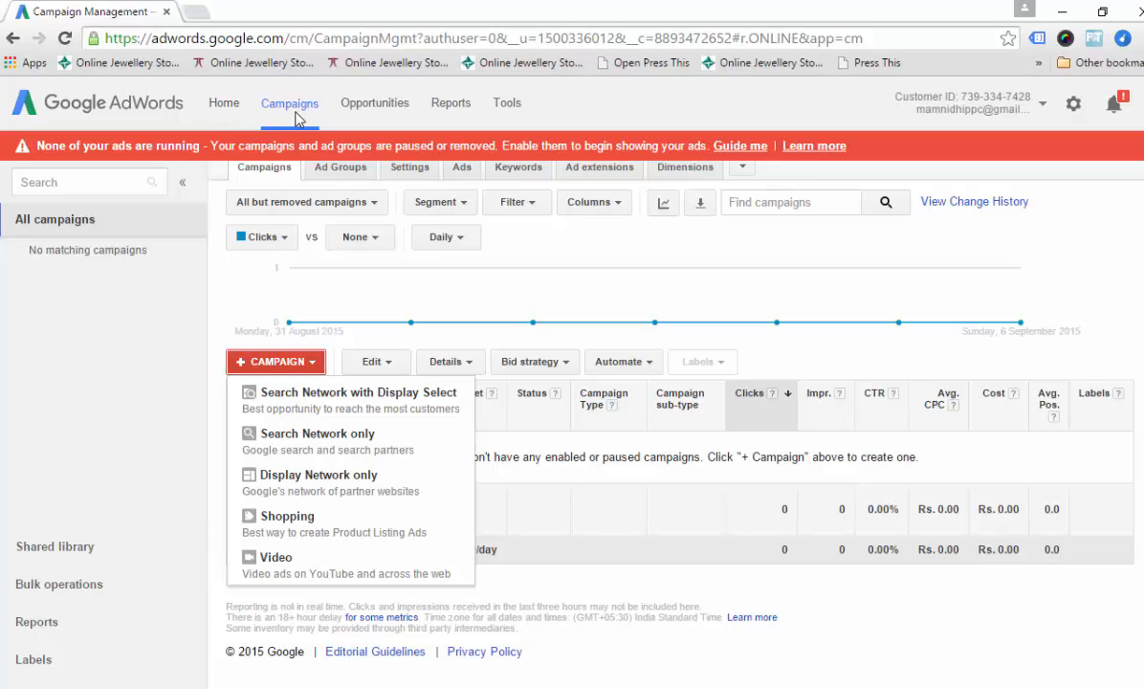
left_click(127, 377)
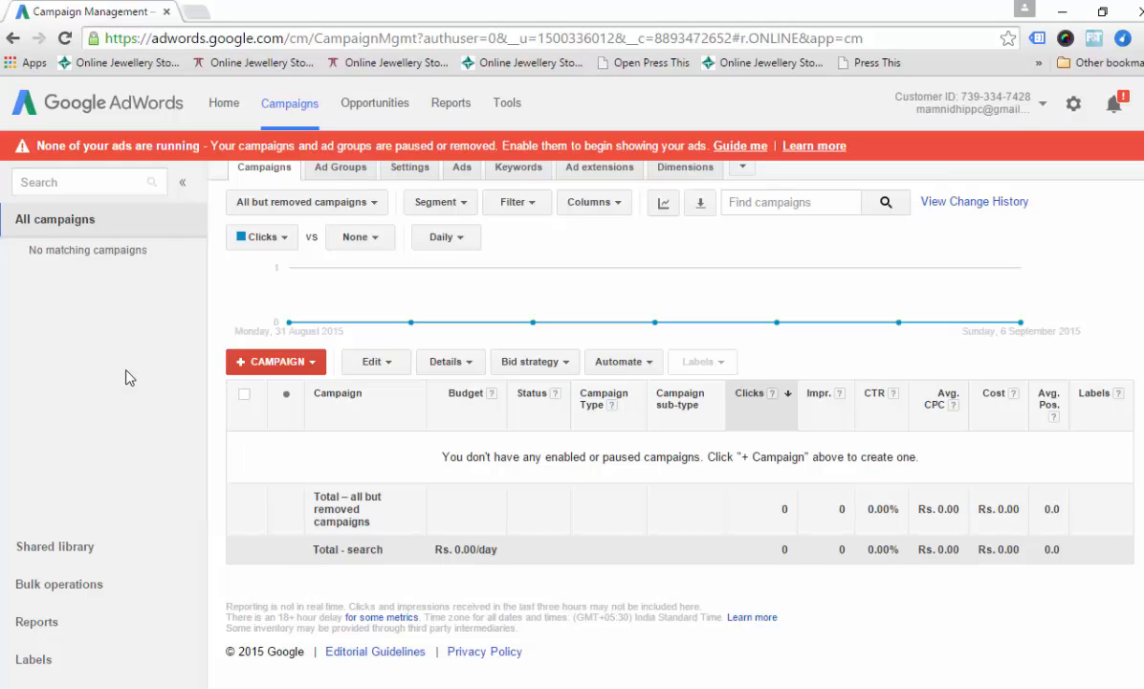
left_click(261, 369)
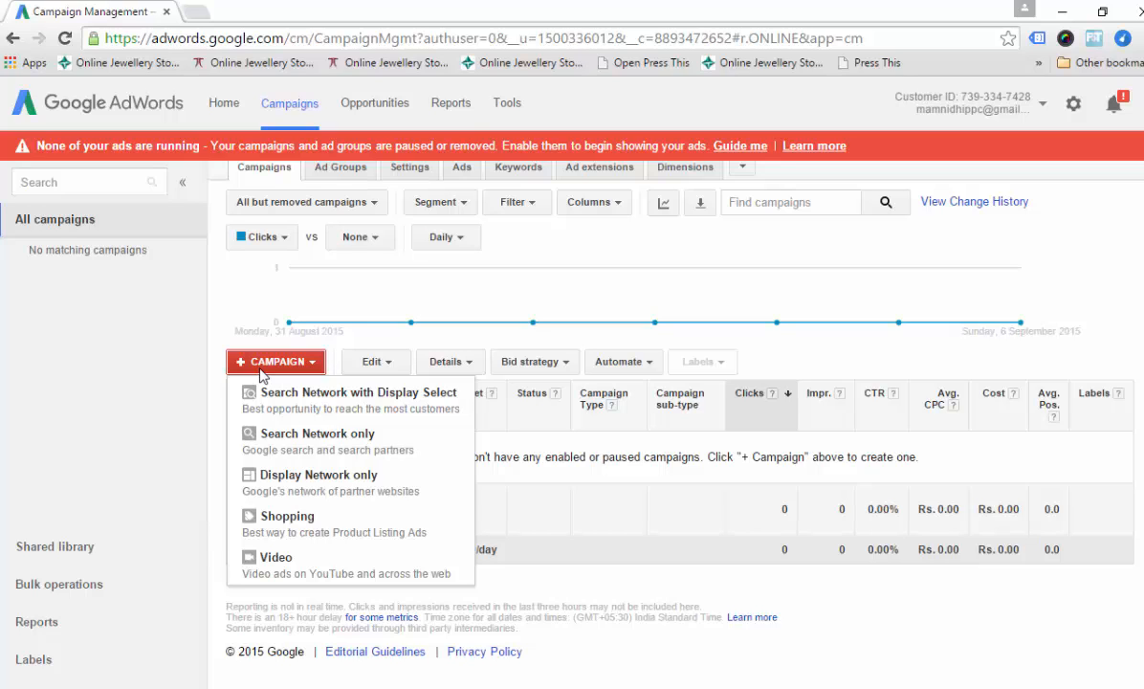
left_click(270, 443)
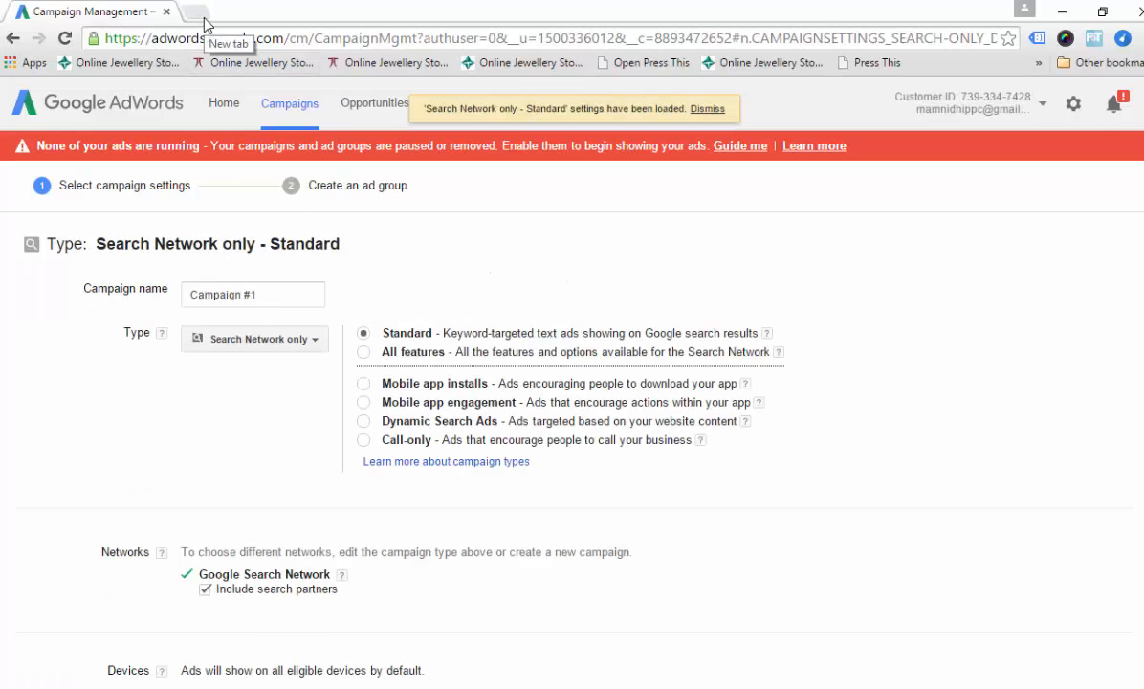
Open Google in a new browser tab and search for "ppc training in delhi".
left_click(196, 13)
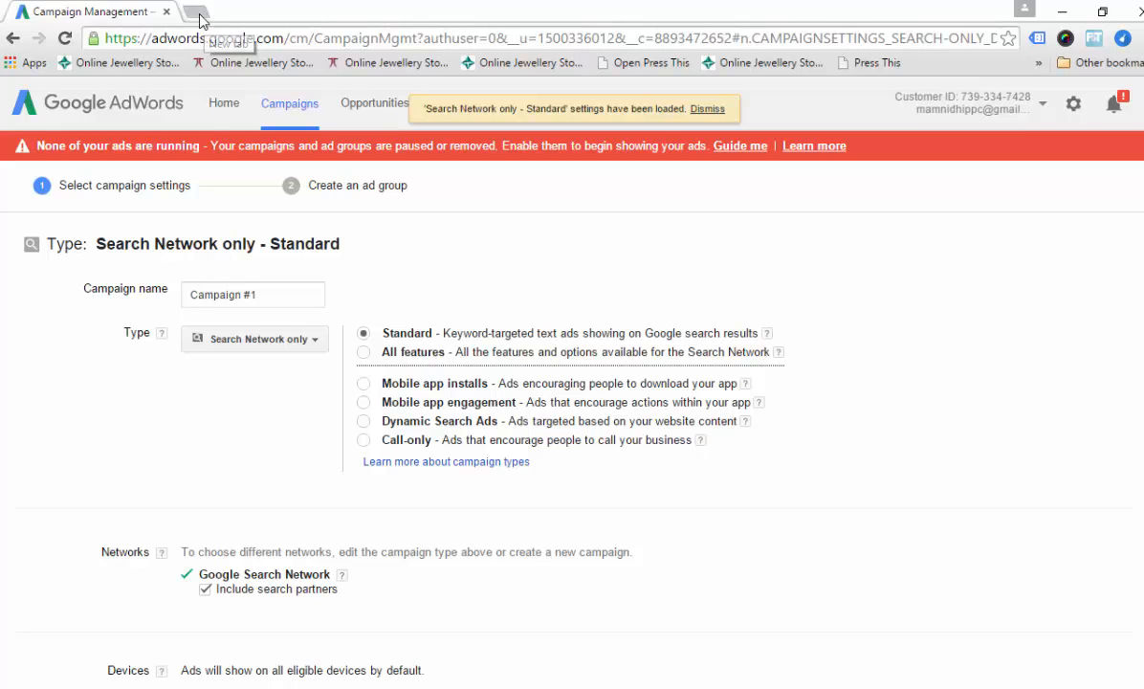
type("go")
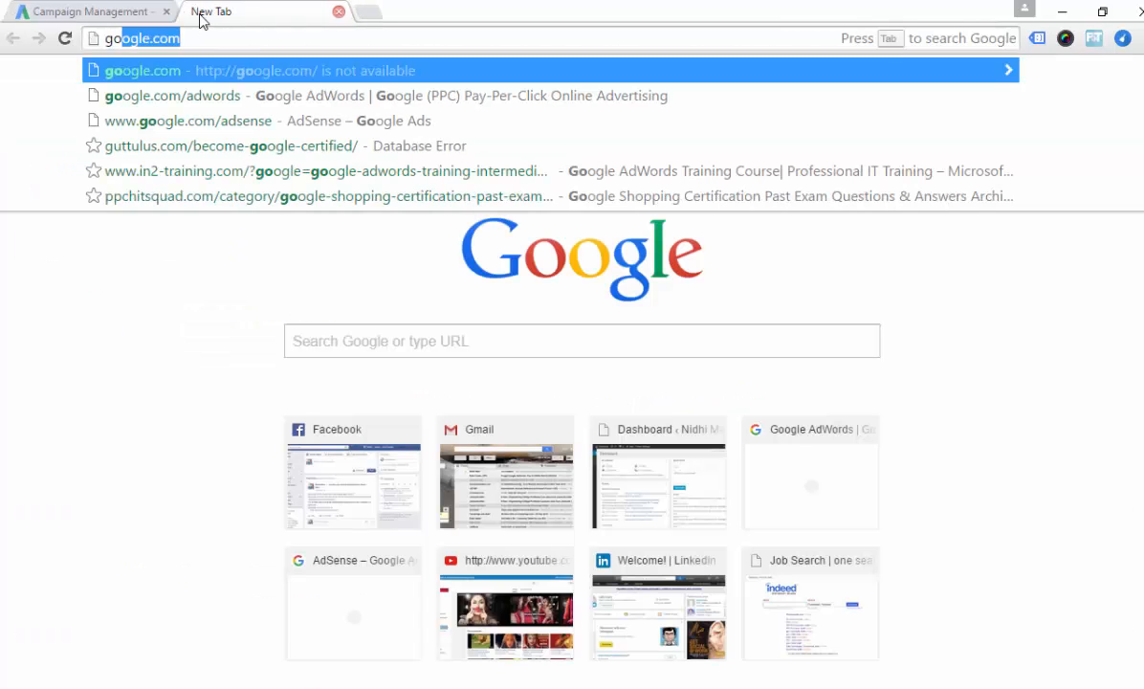
key("Return")
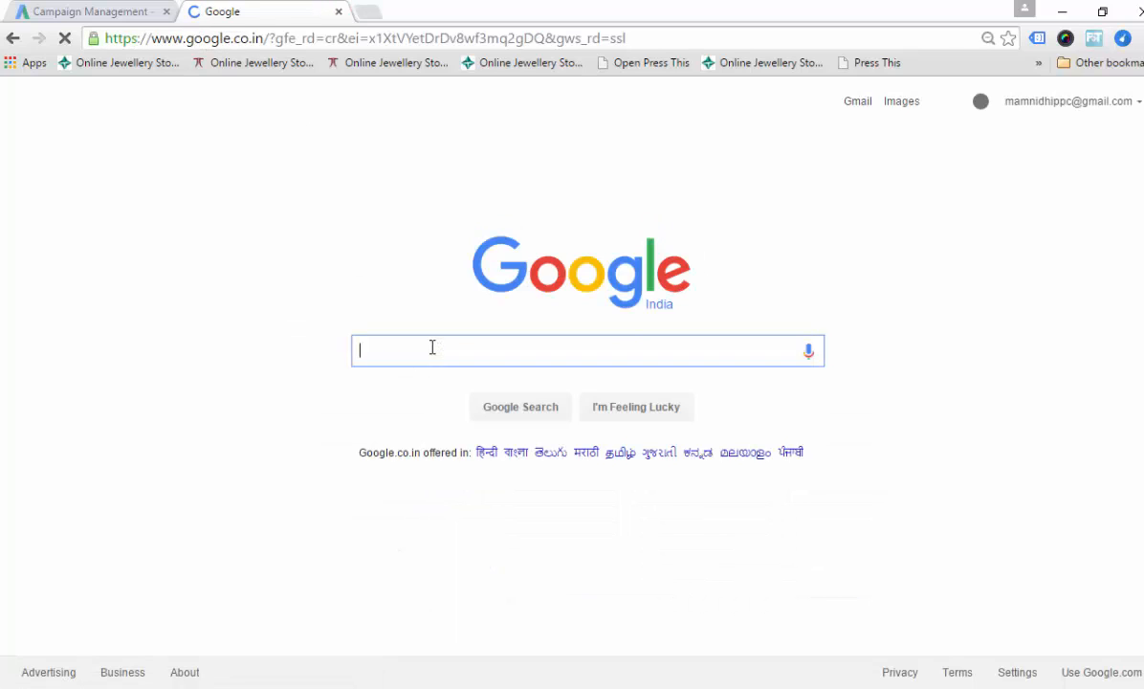
type("ppc trai")
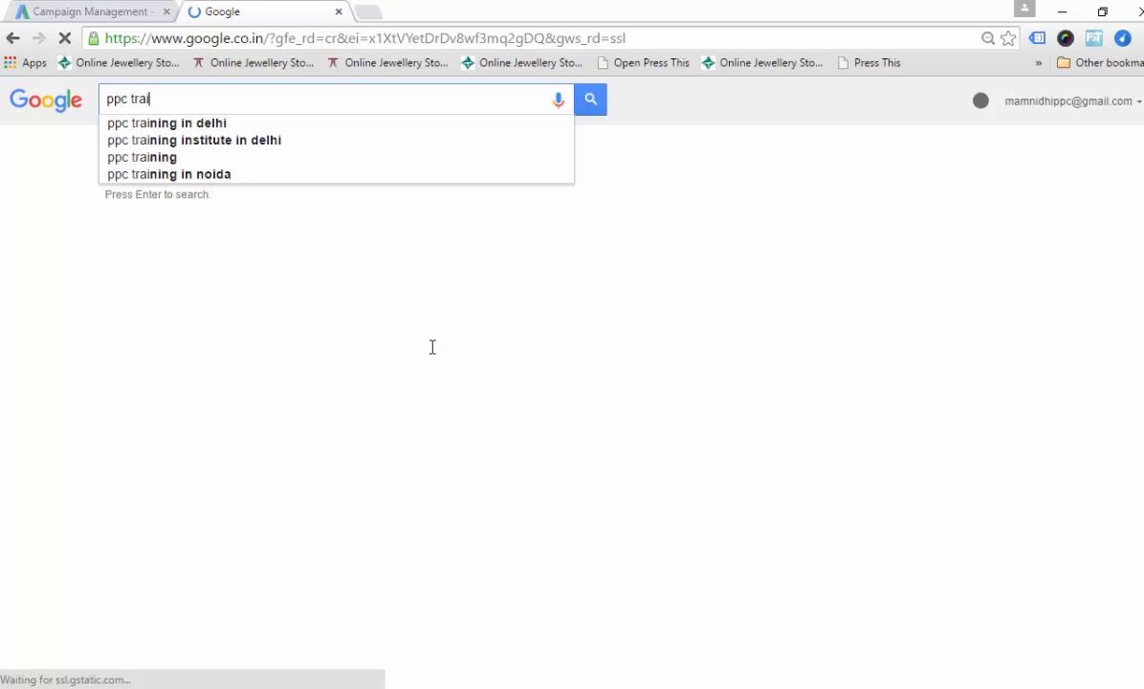
left_click(240, 124)
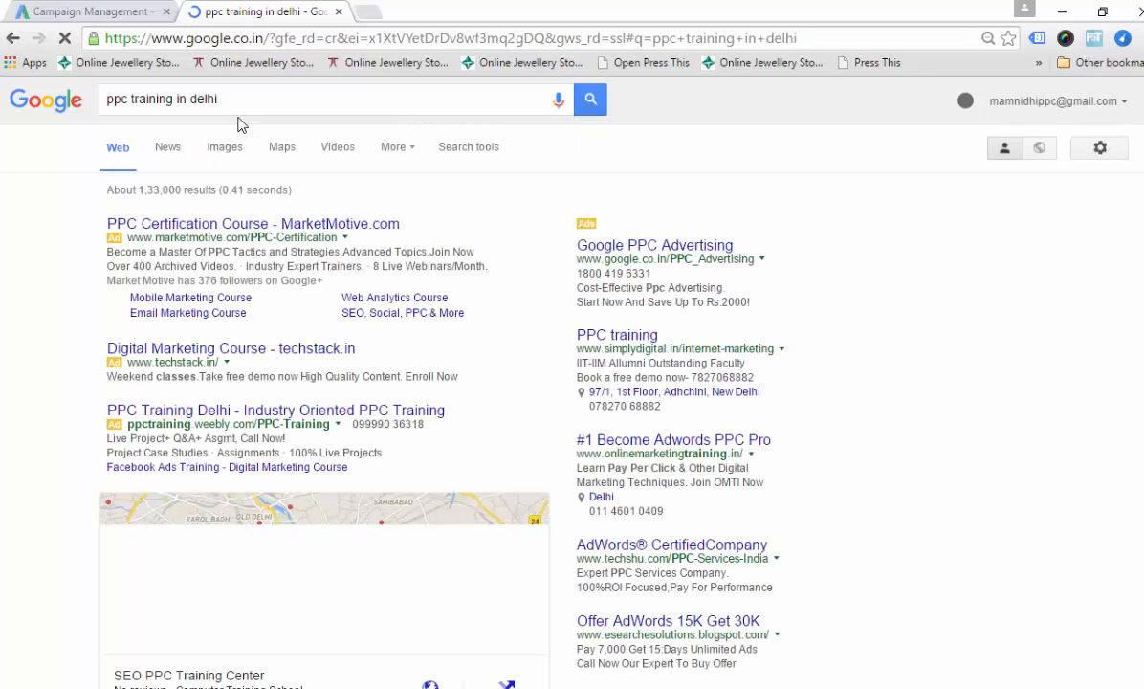
Examine the text ads placed around the organic and map listings on the search results page.
scroll(289, 344, "down", 2)
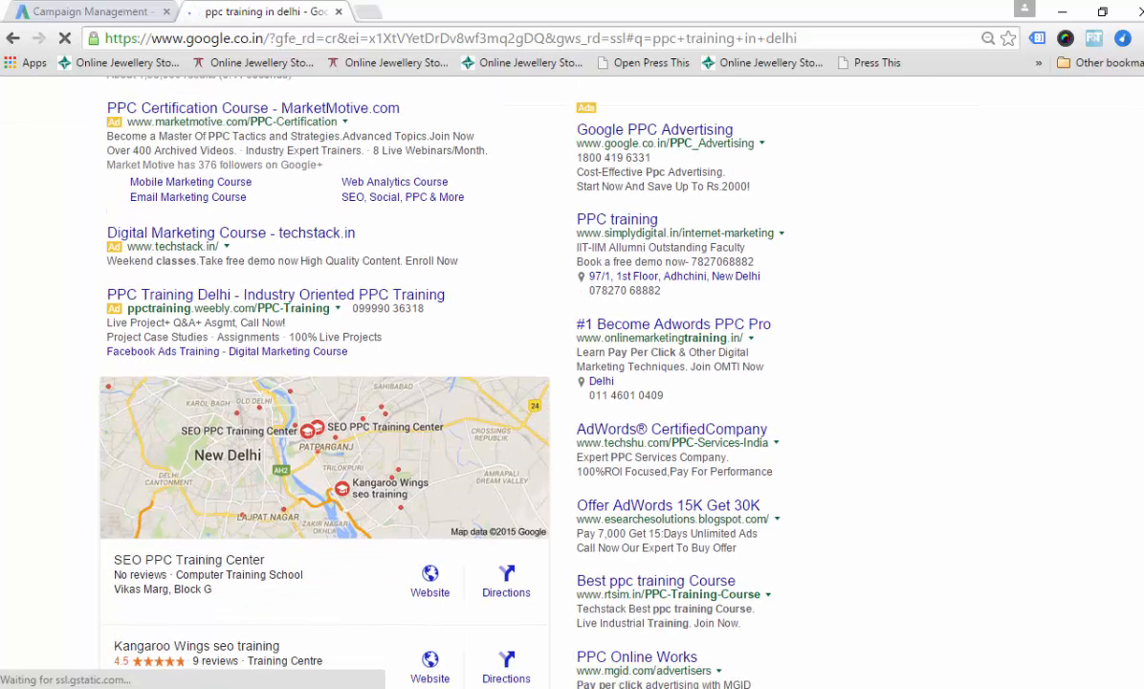
scroll(209, 144, "up", 2)
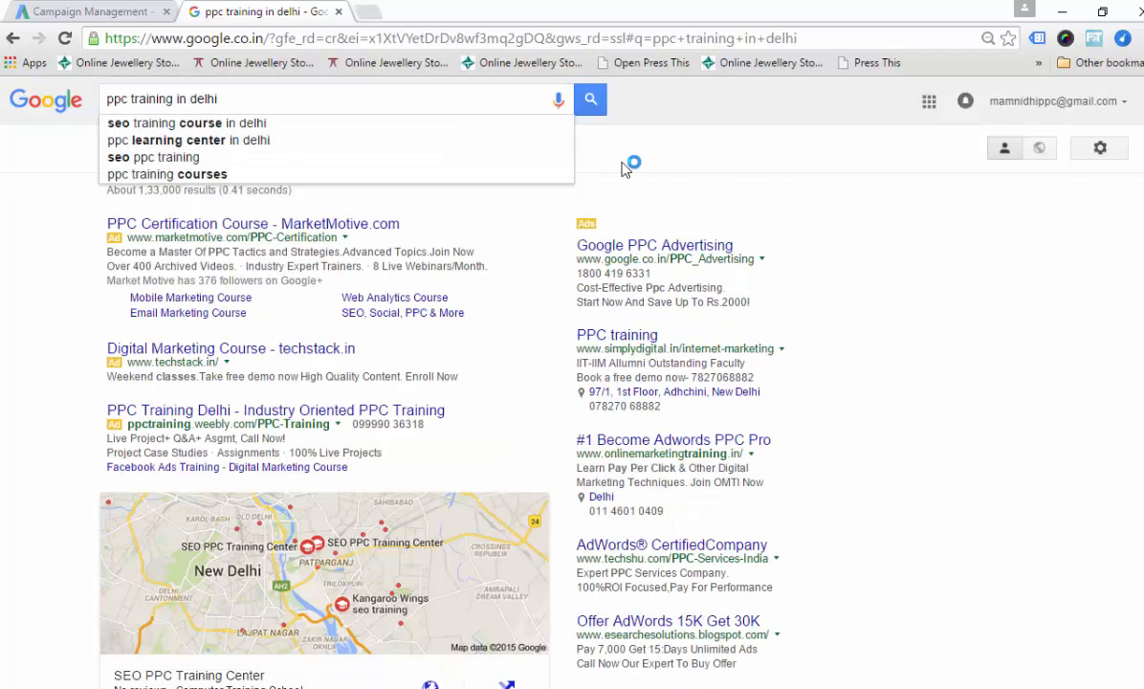
scroll(855, 224, "down", 1)
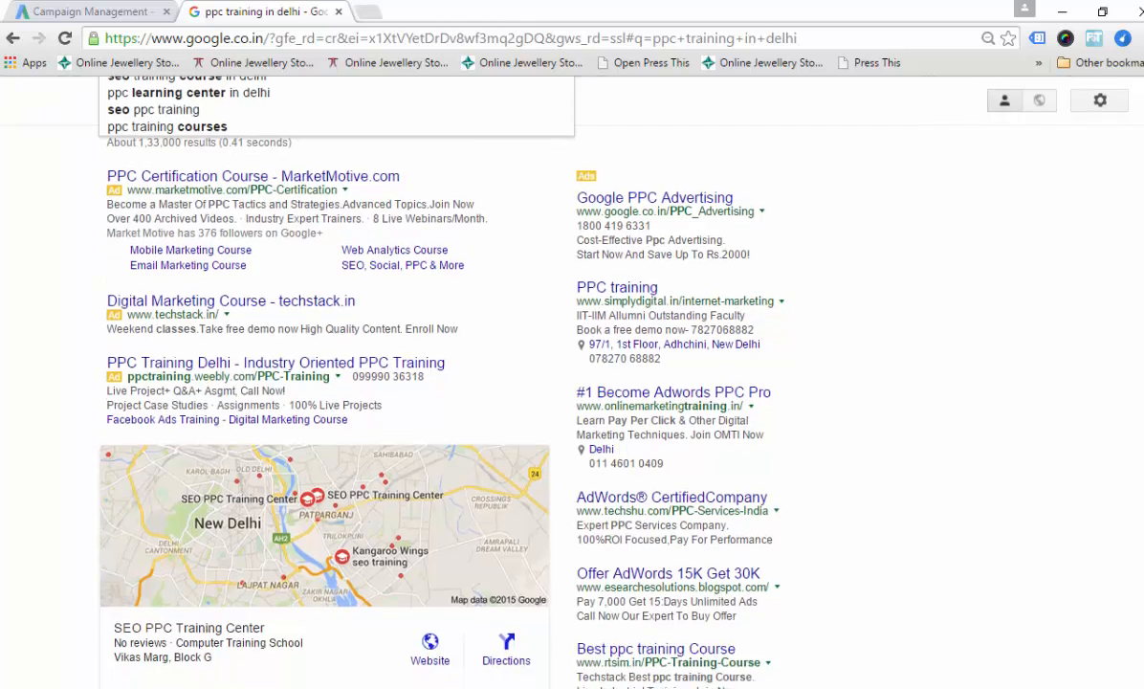
scroll(1052, 184, "down", 1)
scroll(1052, 184, "up", 1)
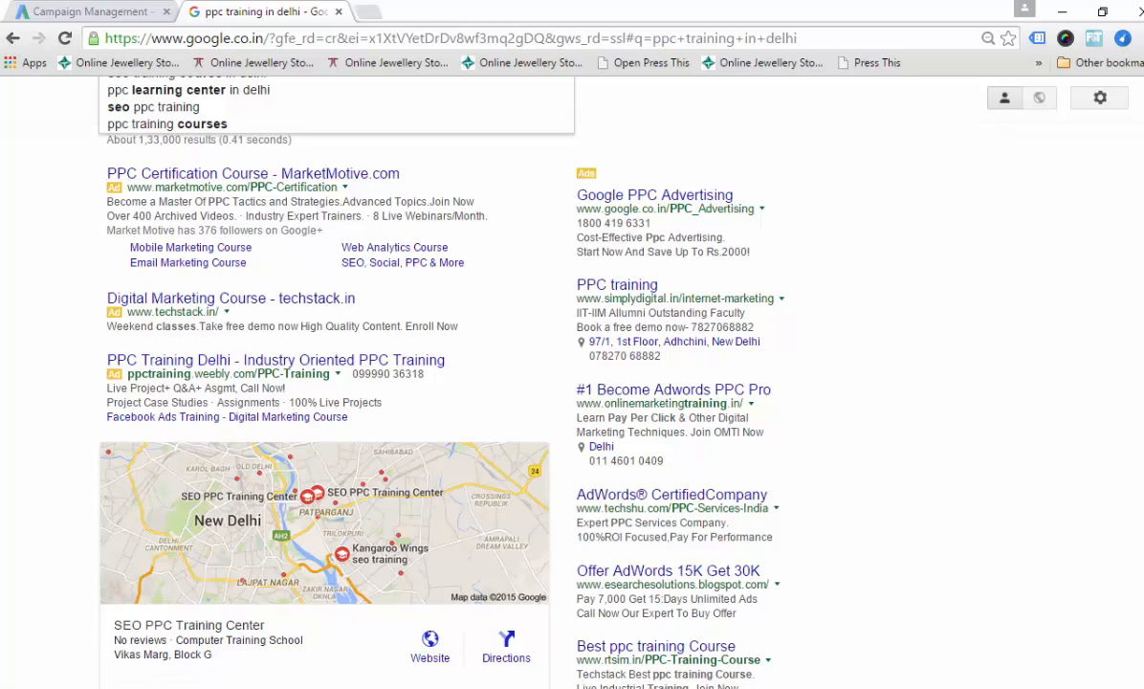
scroll(572, 382, "down", 4)
scroll(572, 383, "up", 3)
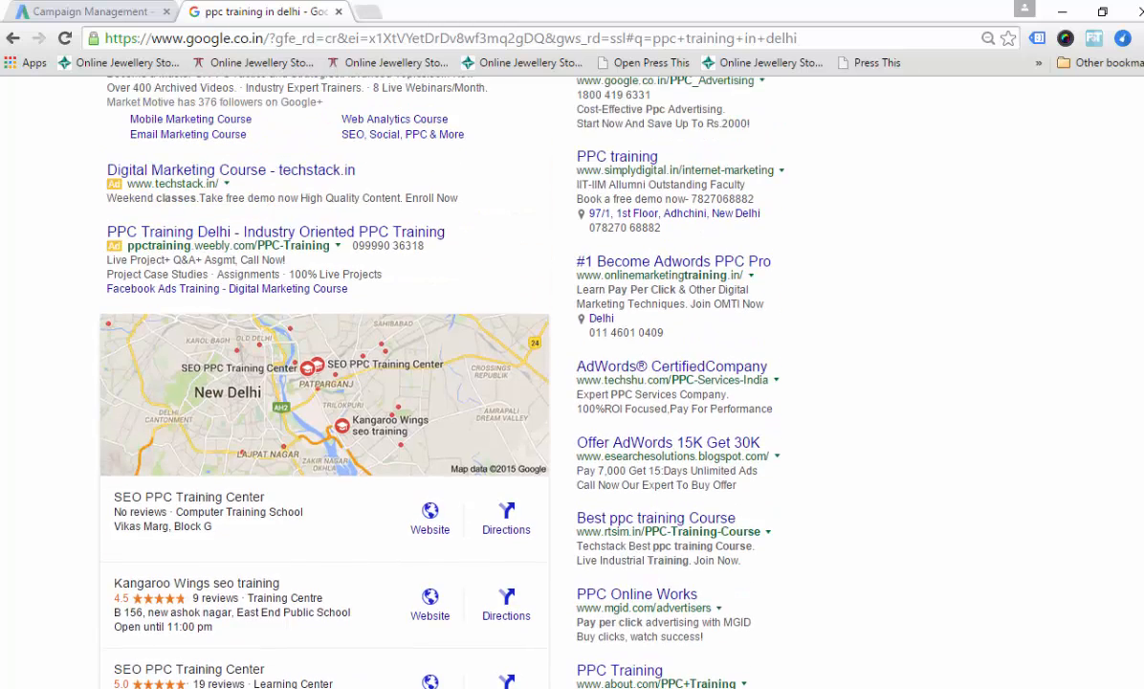
scroll(572, 382, "up", 2)
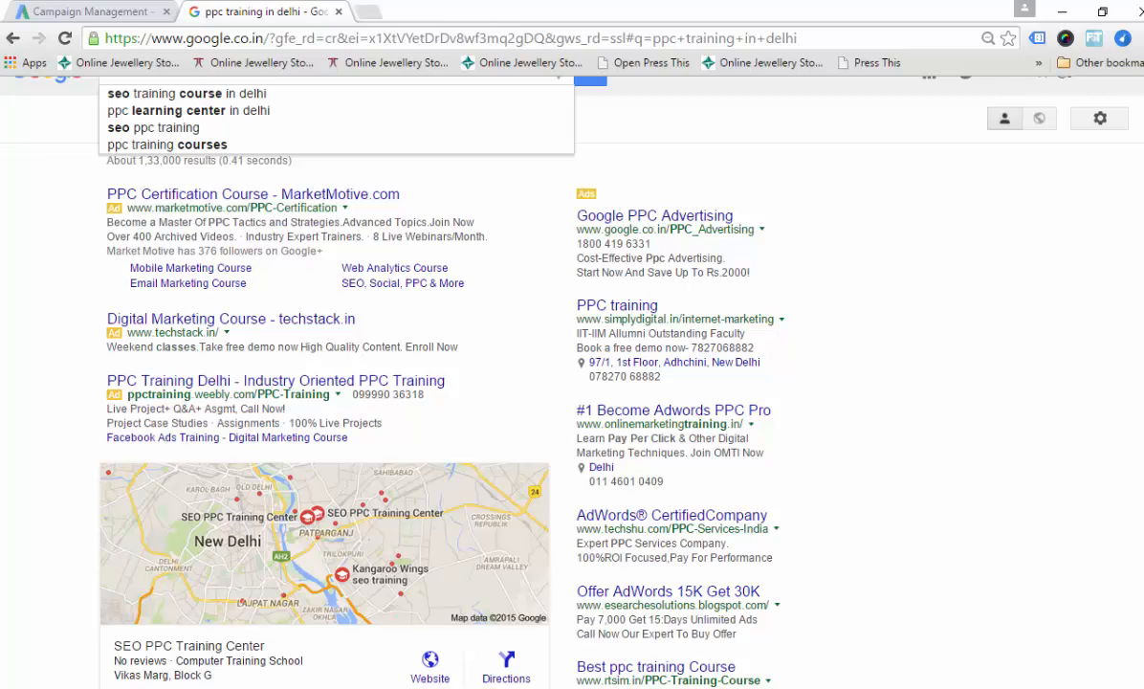
scroll(572, 383, "up", 1)
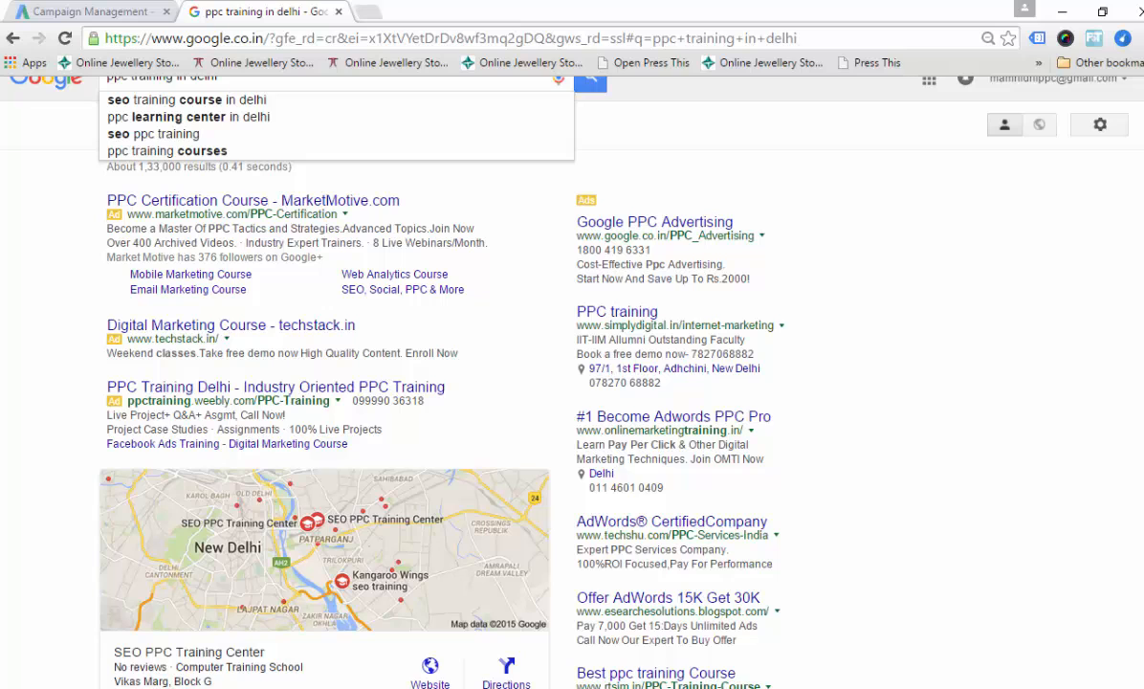
Return to the AdWords campaign settings and choose Search Network only as the campaign type.
left_click(96, 10)
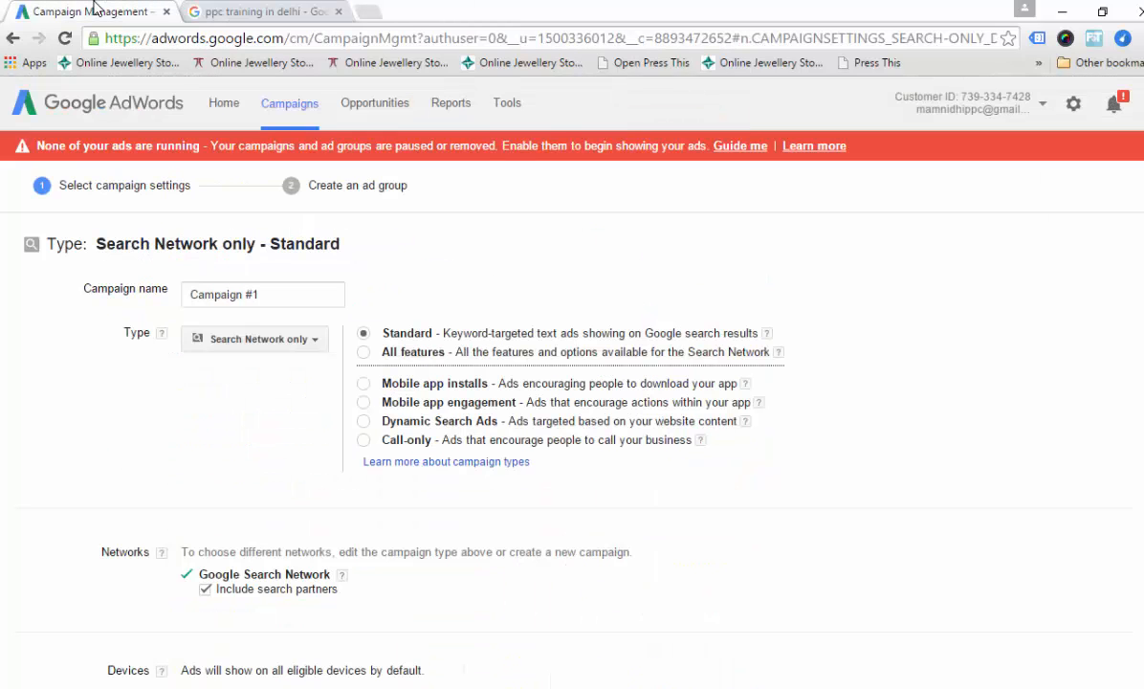
scroll(572, 421, "down", 1)
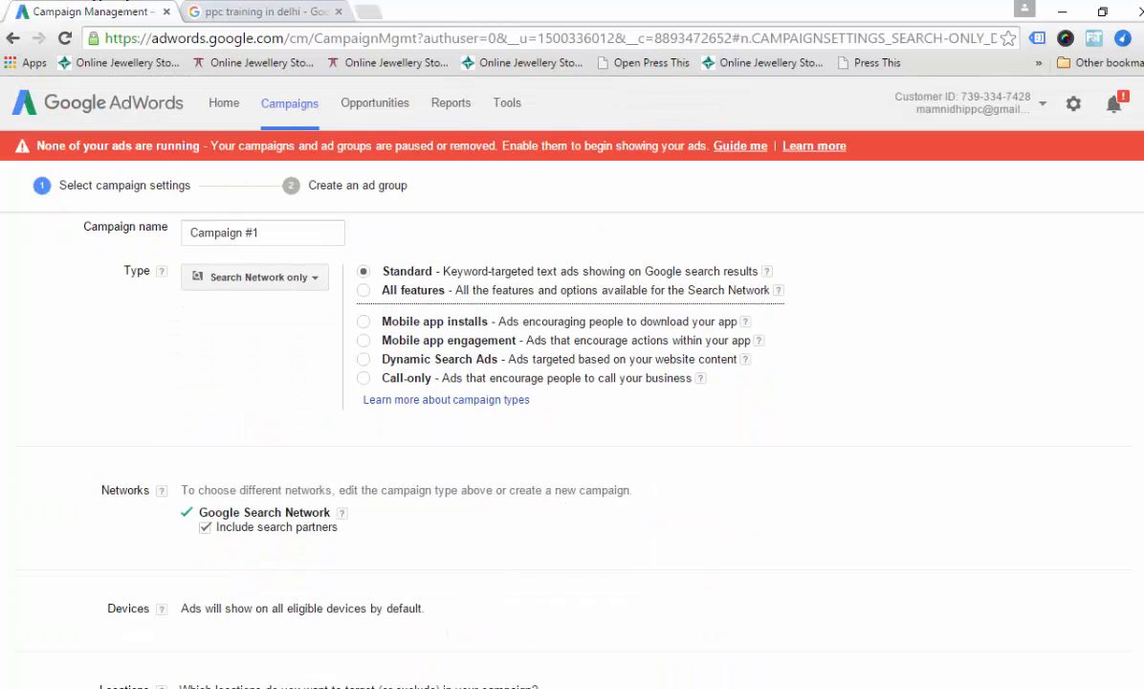
scroll(572, 421, "up", 1)
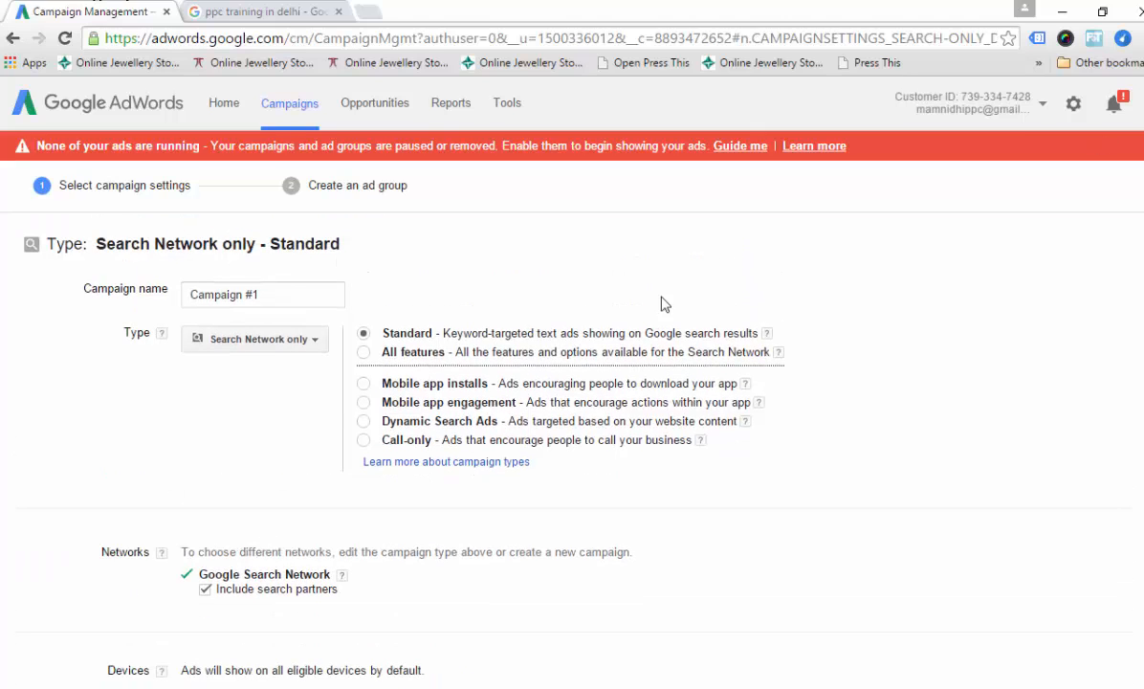
left_click(273, 303)
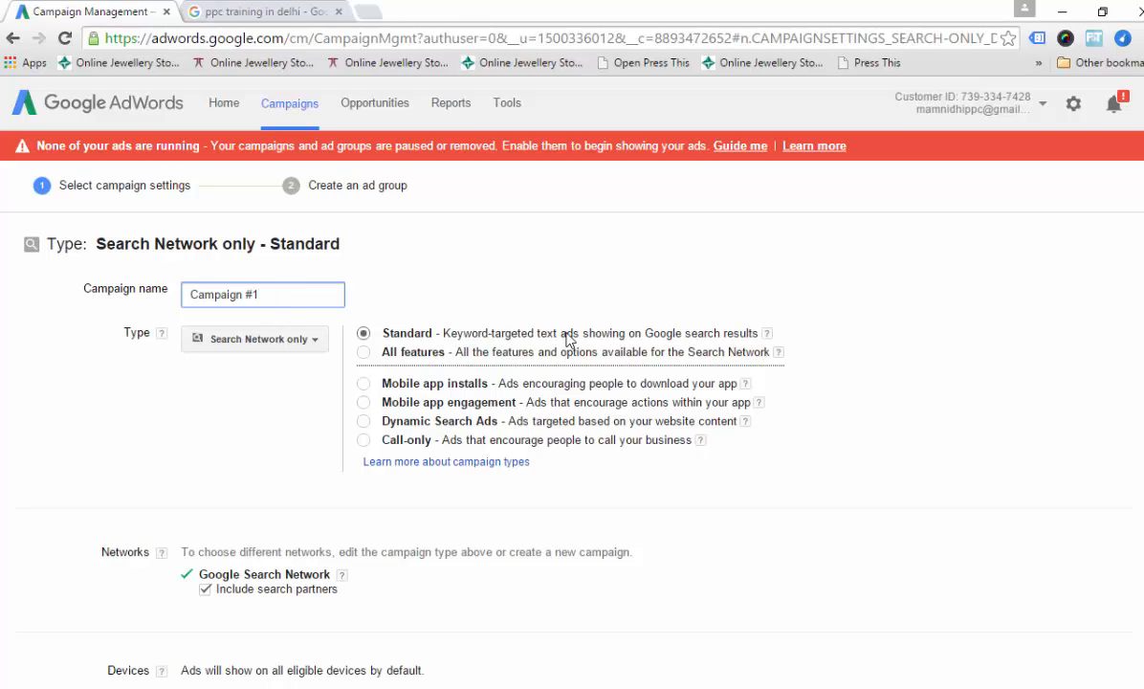
left_click(314, 340)
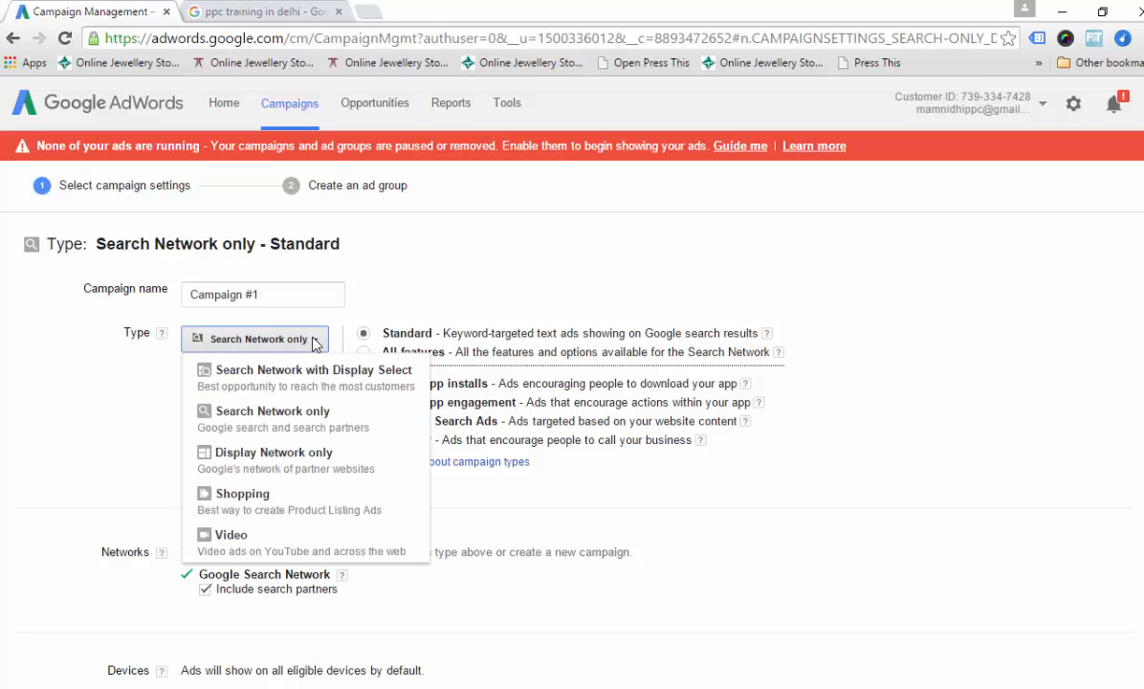
left_click(281, 418)
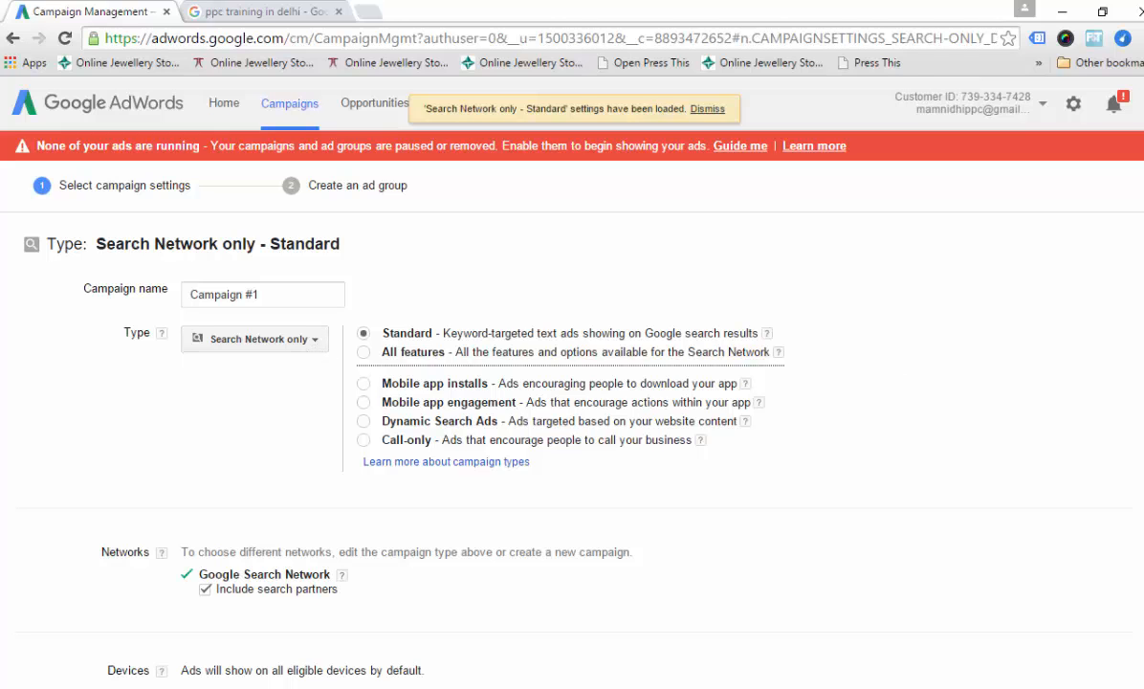
Review the new campaign's network, device, location, language and bid strategy settings.
scroll(571, 430, "down", 2)
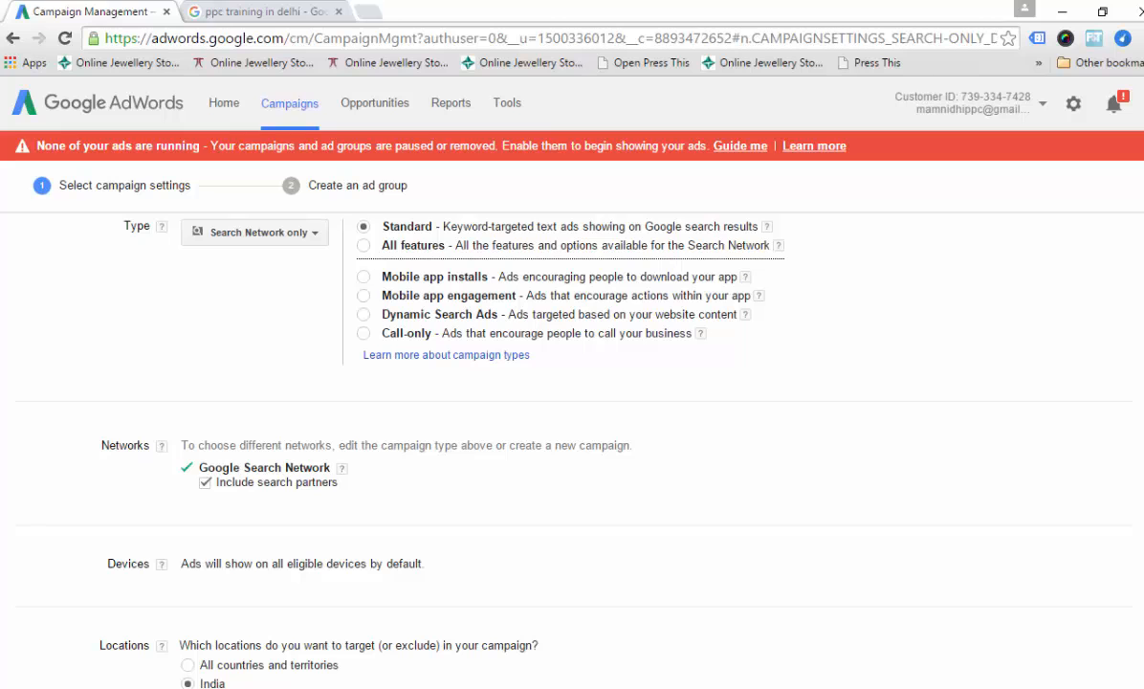
scroll(572, 430, "down", 2)
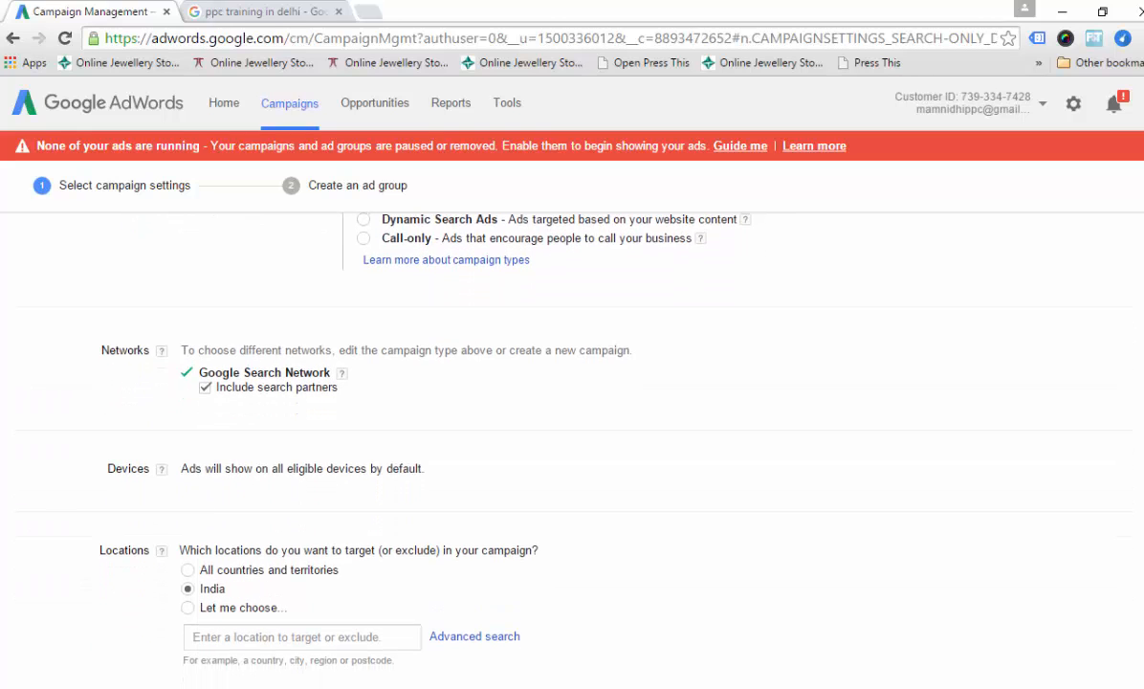
scroll(705, 196, "down", 1)
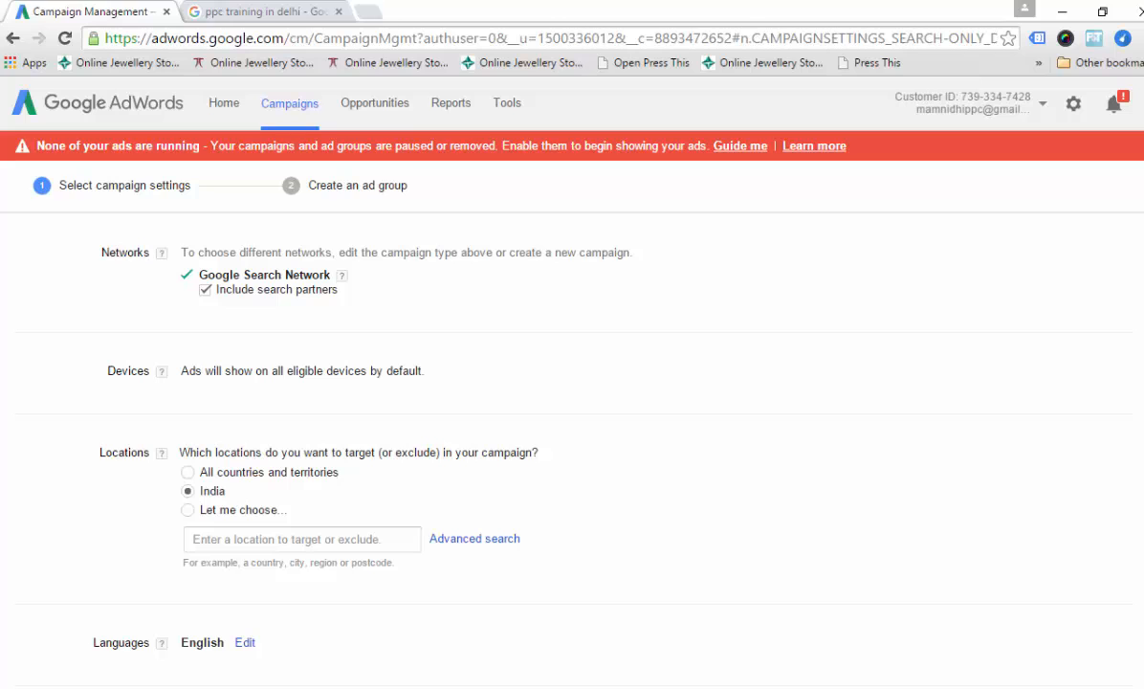
scroll(574, 431, "down", 1)
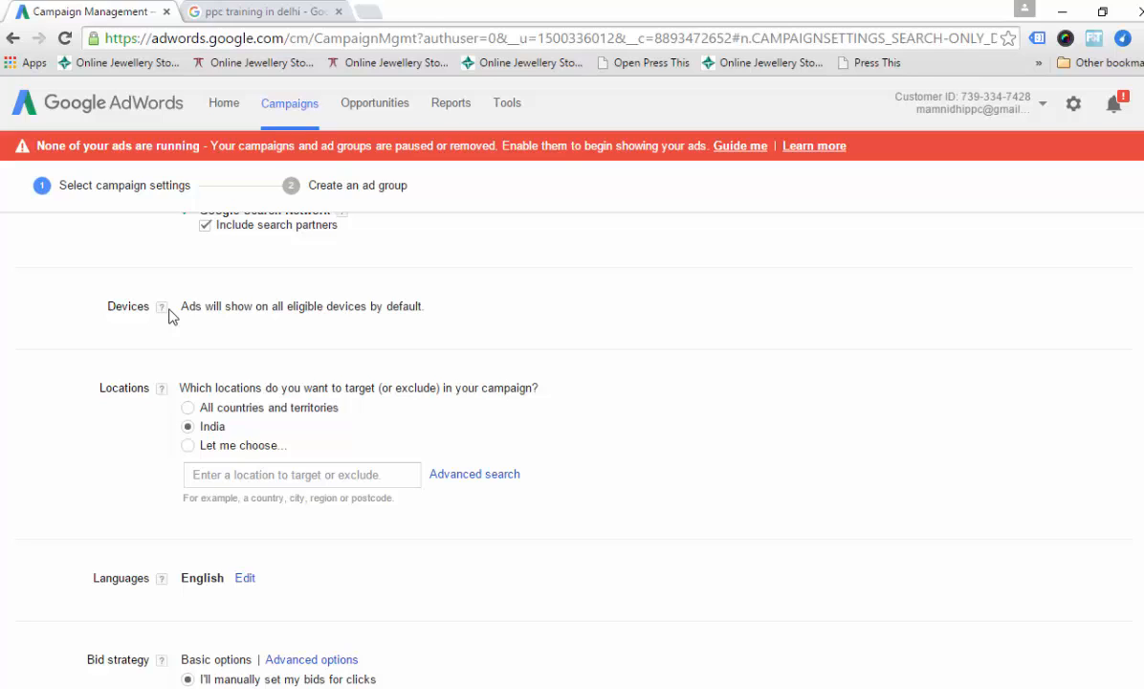
mouse_move(160, 311)
scroll(1105, 429, "down", 2)
scroll(377, 421, "up", 1)
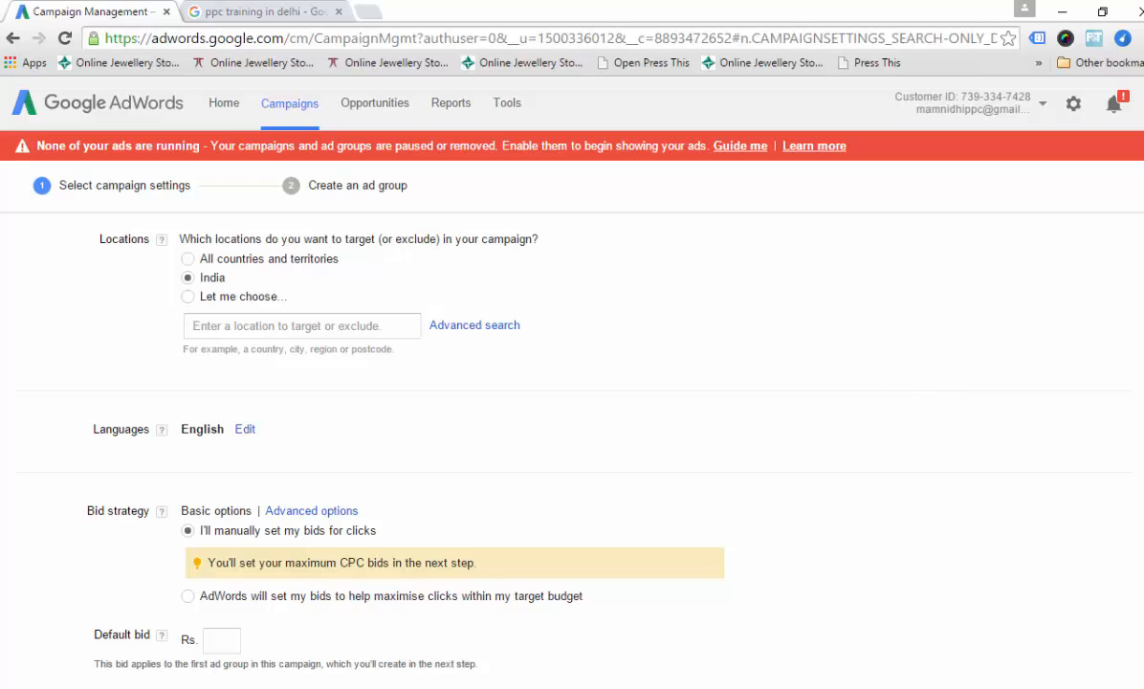
scroll(377, 421, "down", 1)
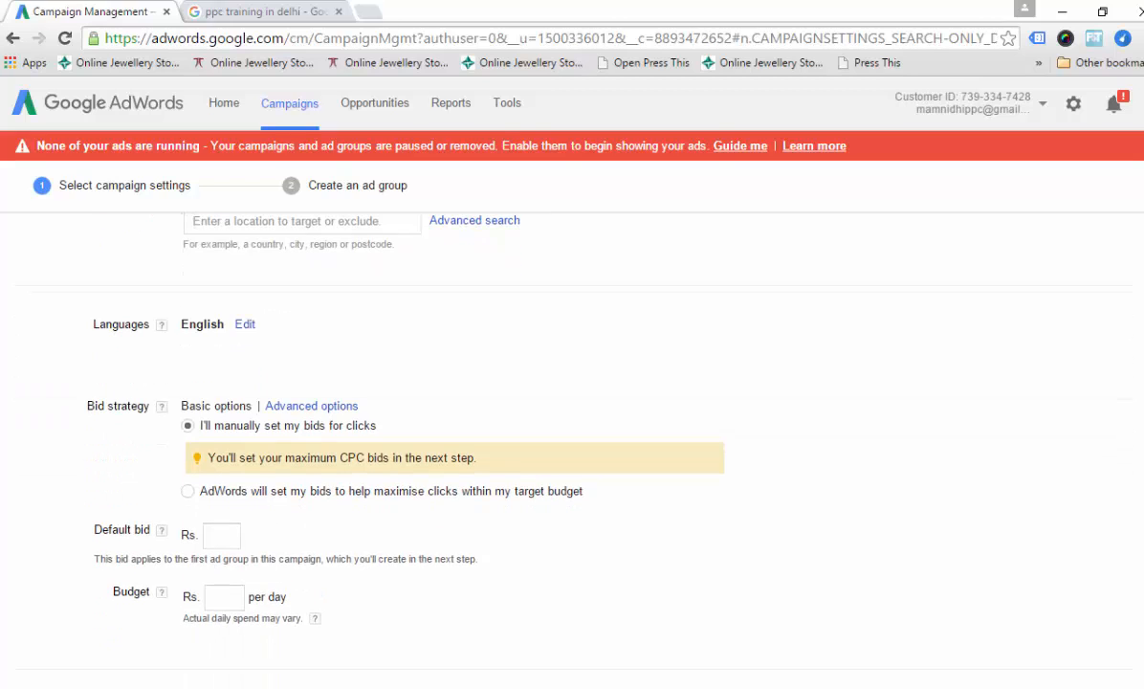
scroll(378, 421, "down", 1)
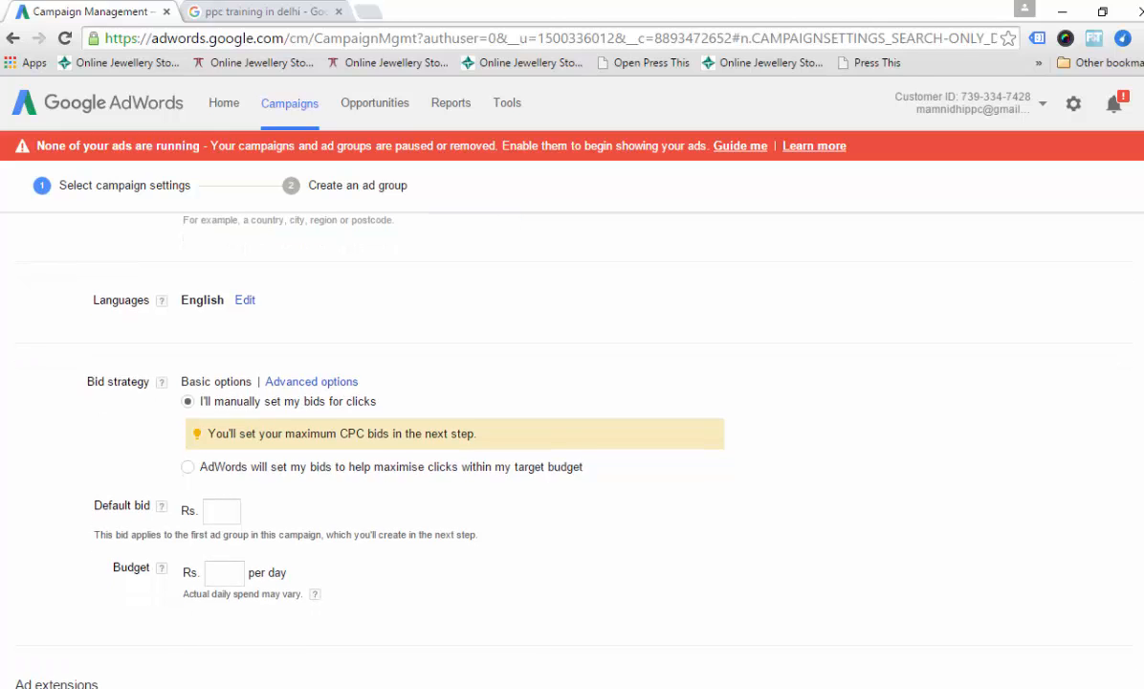
scroll(378, 420, "down", 1)
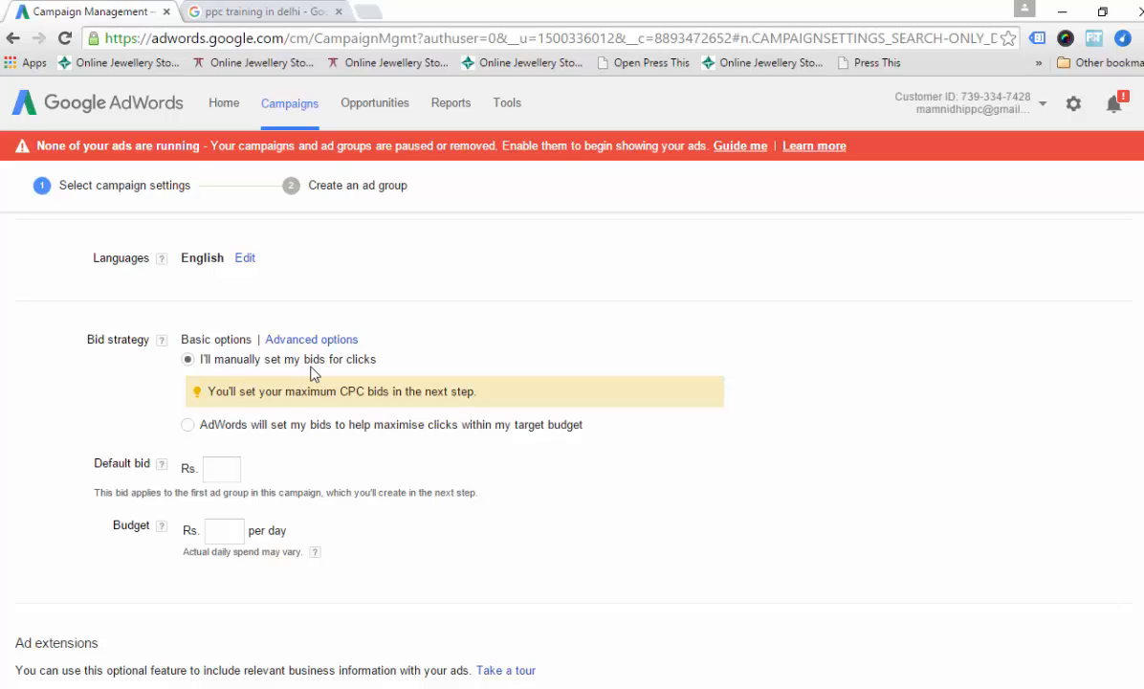
Try the bid strategy where AdWords sets the bids, switch back to manual bids for clicks, and view the ad extension options.
left_click(185, 425)
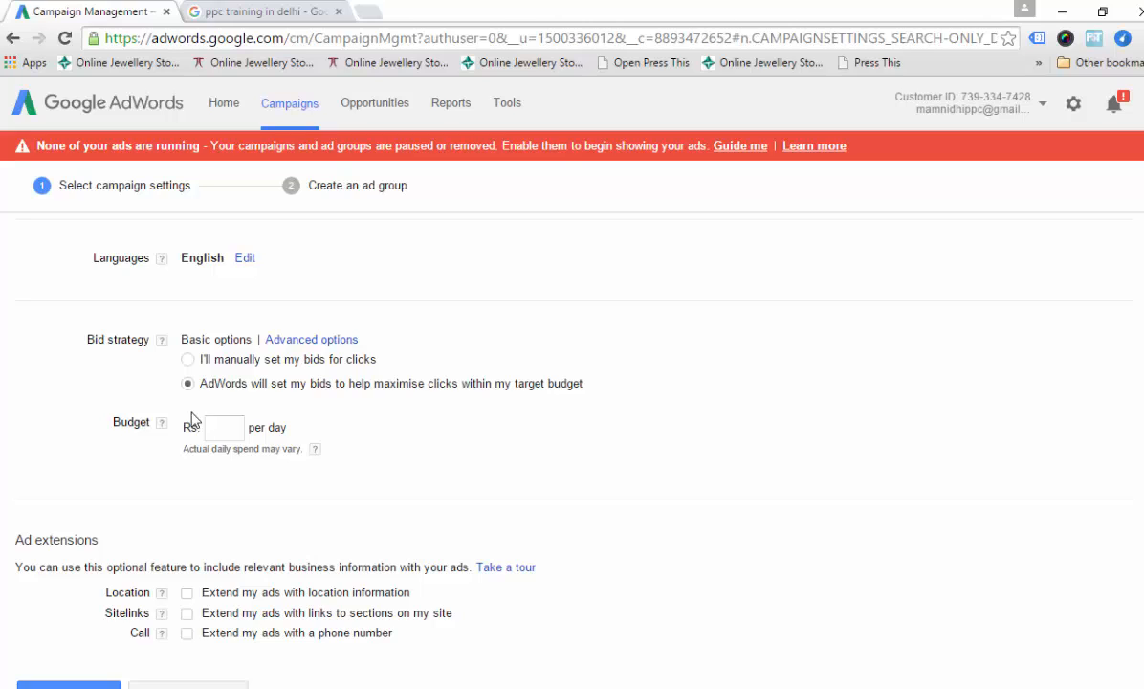
left_click(188, 360)
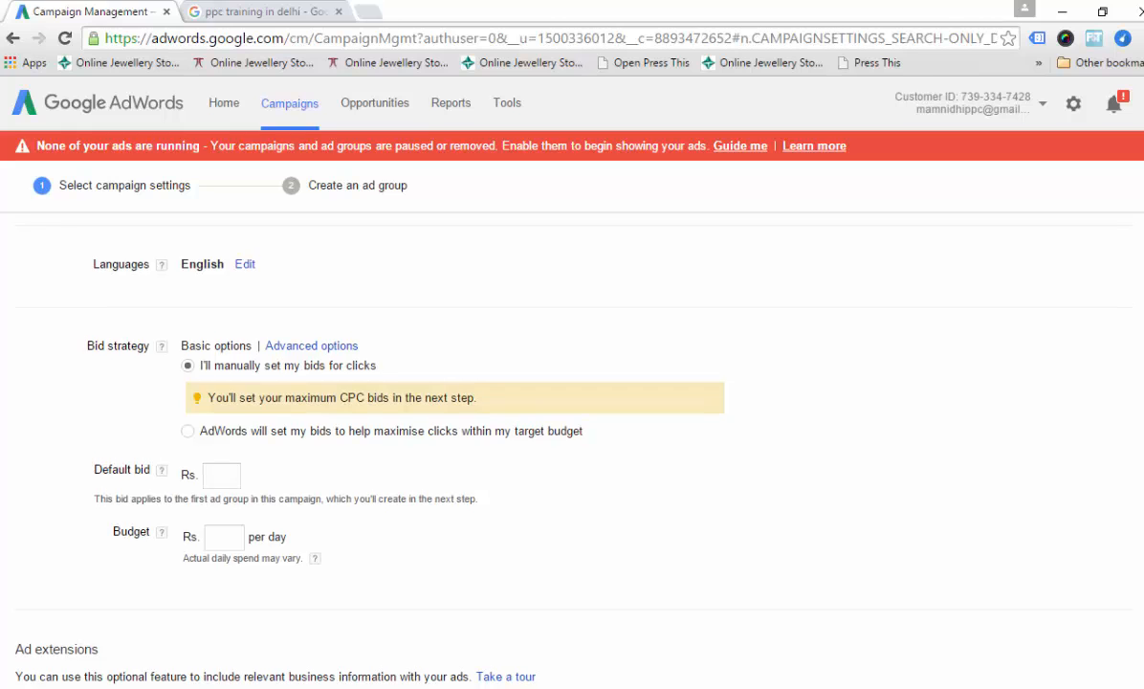
scroll(571, 430, "down", 1)
scroll(613, 413, "down", 1)
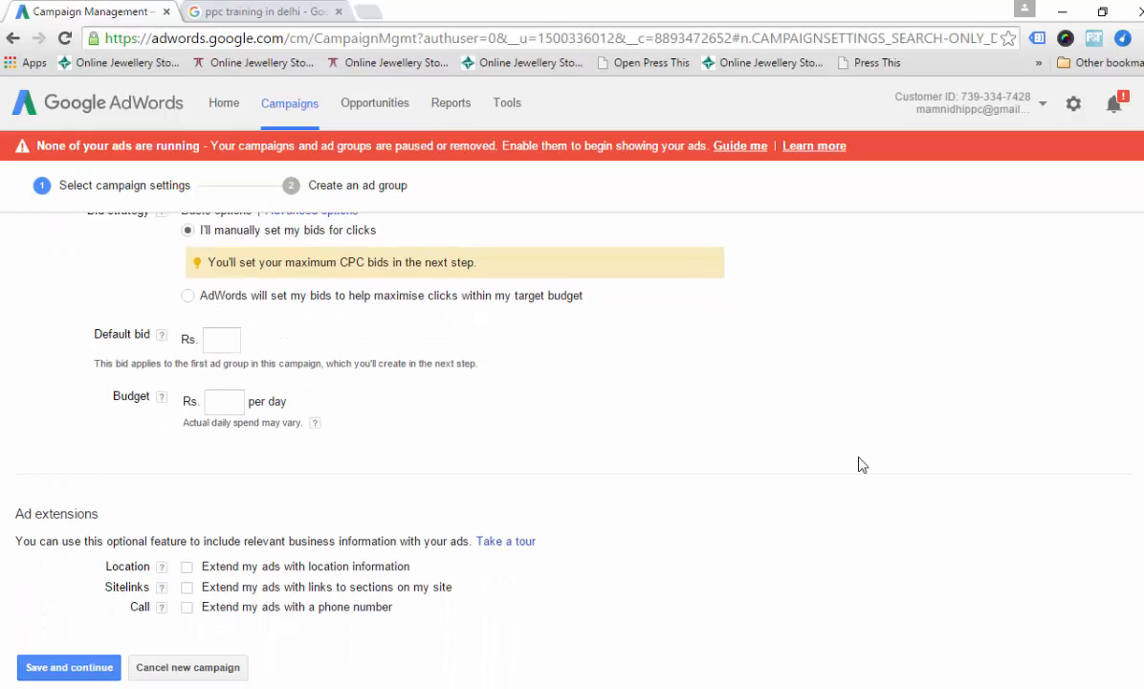
Switch the Search Network only campaign to All features and name it with the trainer's name followed by "Search Ad".
scroll(572, 430, "down", 1)
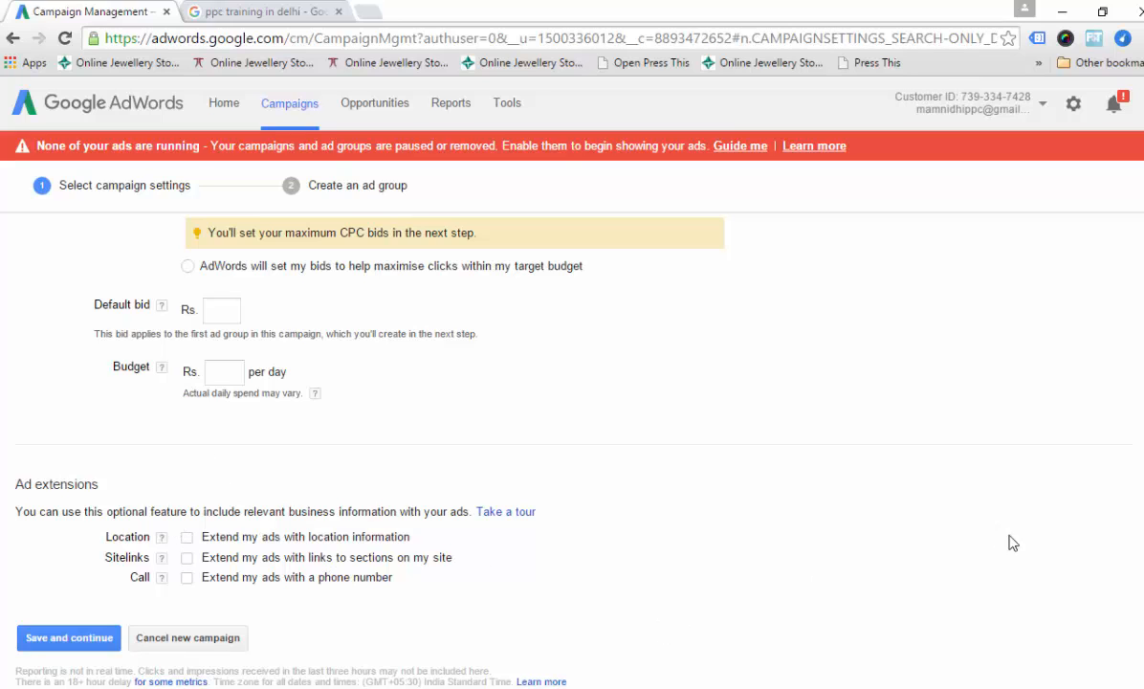
scroll(572, 440, "up", 10)
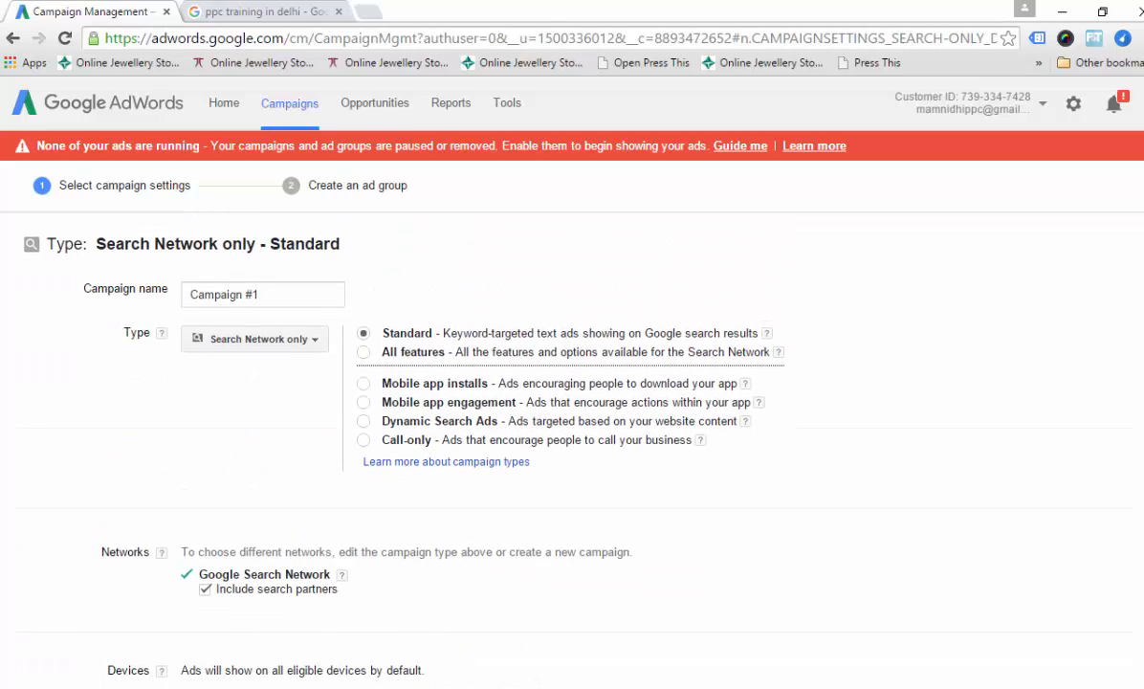
left_click(364, 353)
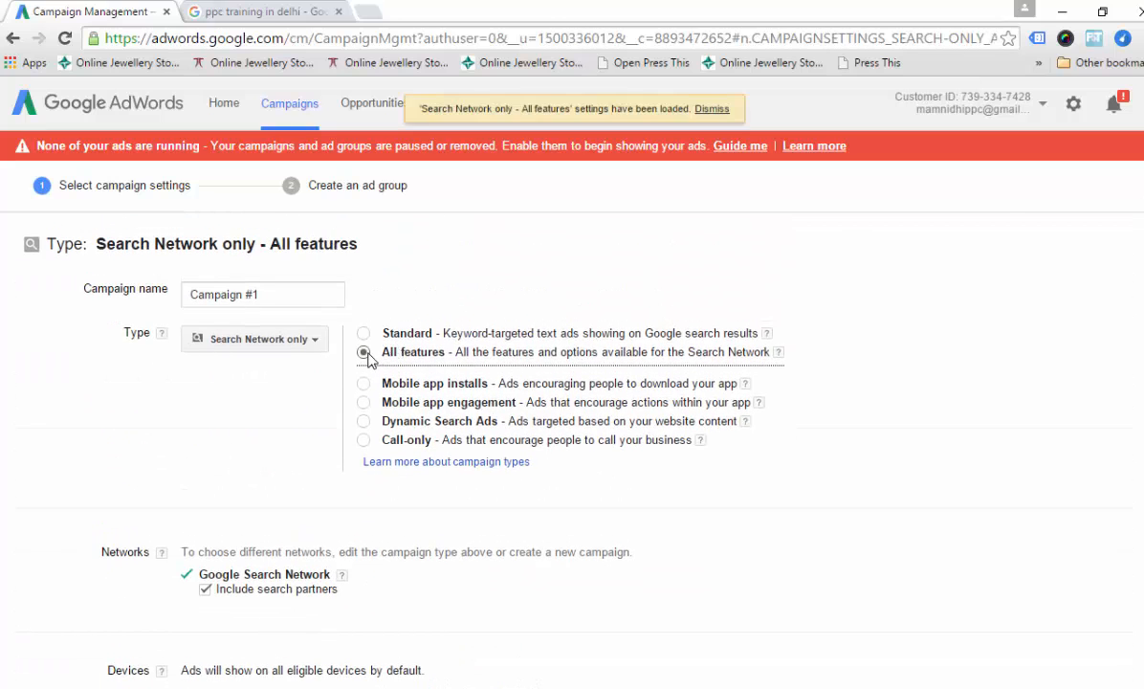
left_click(286, 291)
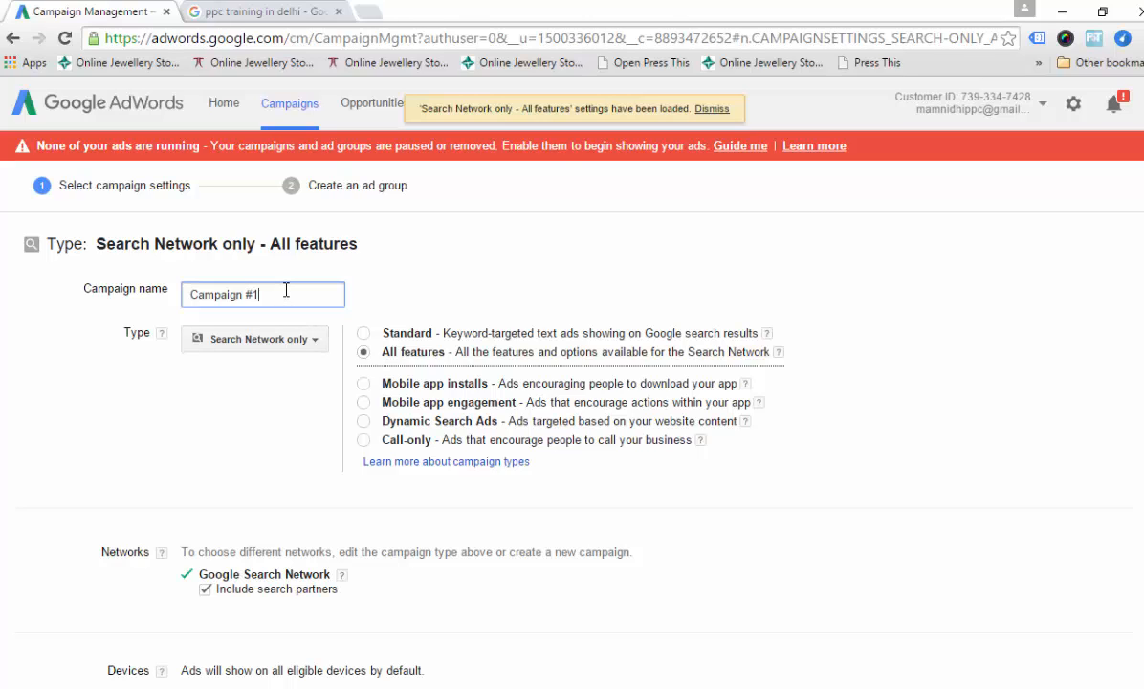
key("ctrl+a")
type("Nidhimam Search Ad")
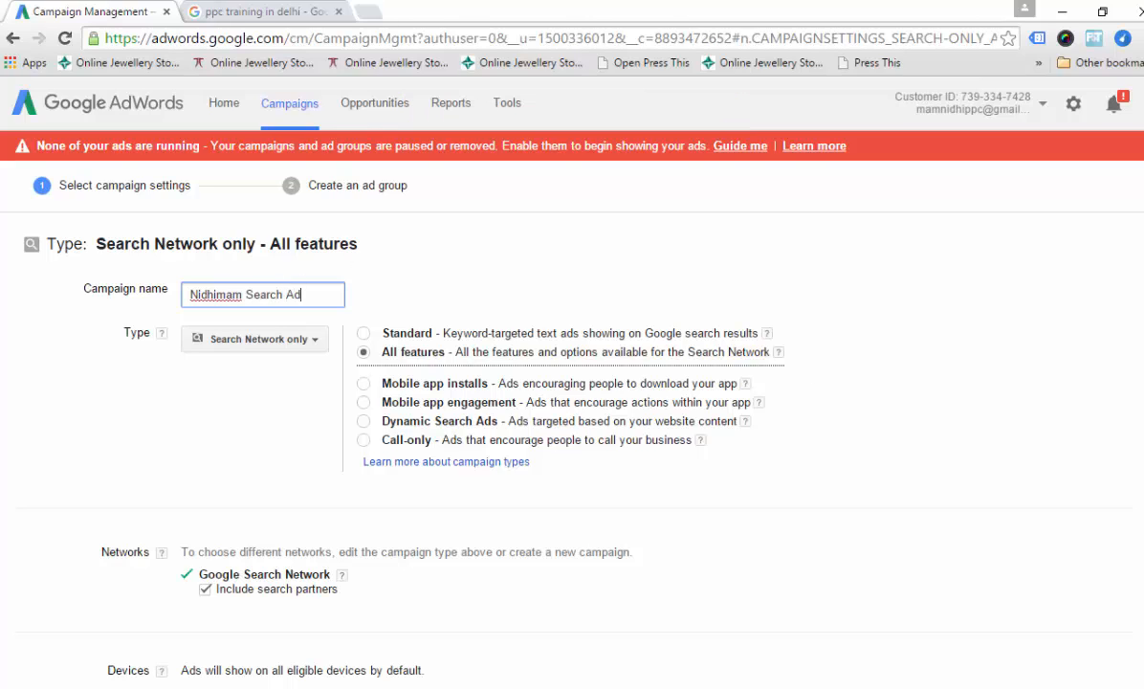
Exclude search partners from the campaign's Google Search Network targeting.
scroll(478, 431, "down", 1)
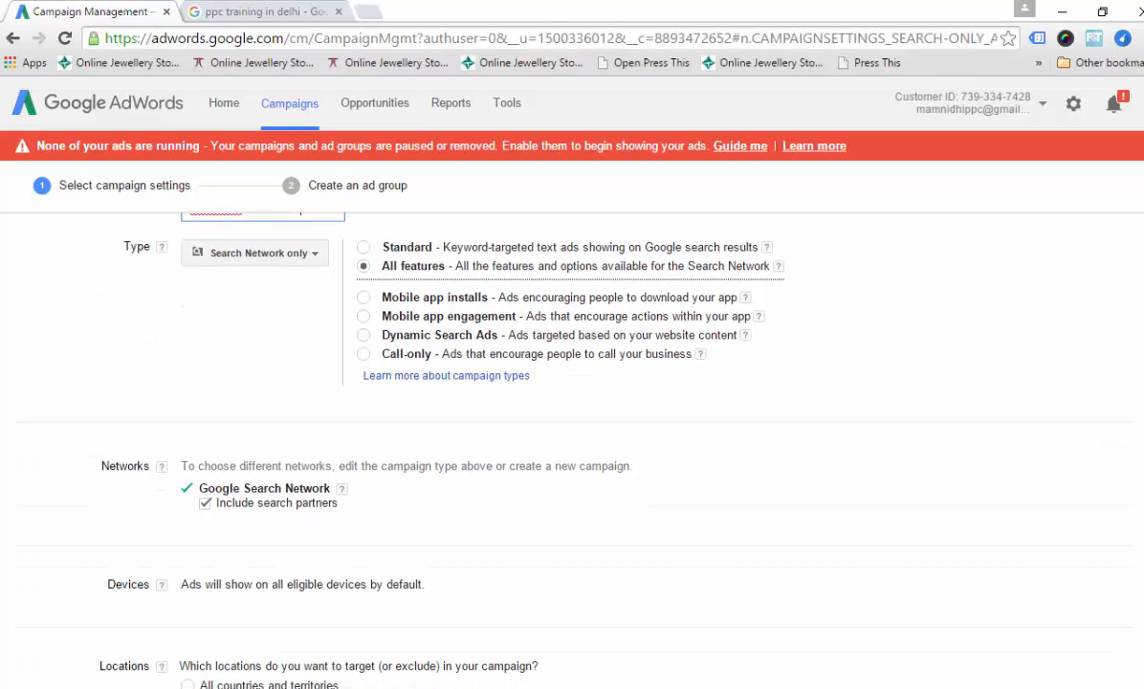
scroll(478, 431, "down", 1)
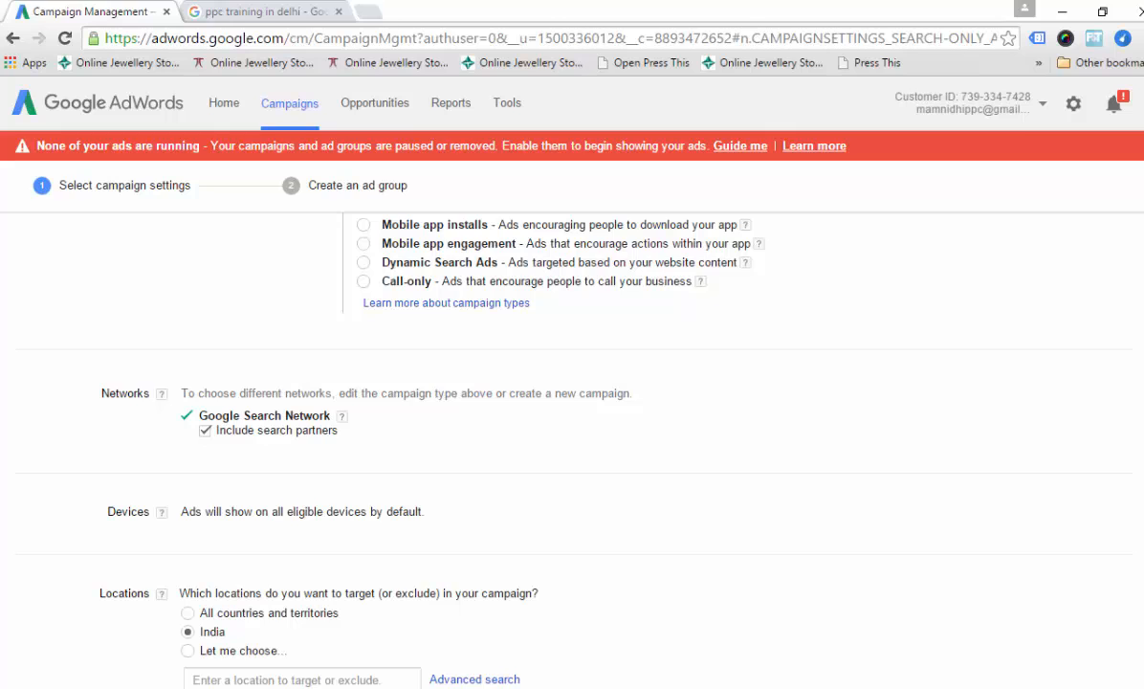
scroll(535, 421, "down", 1)
scroll(535, 421, "down", 1)
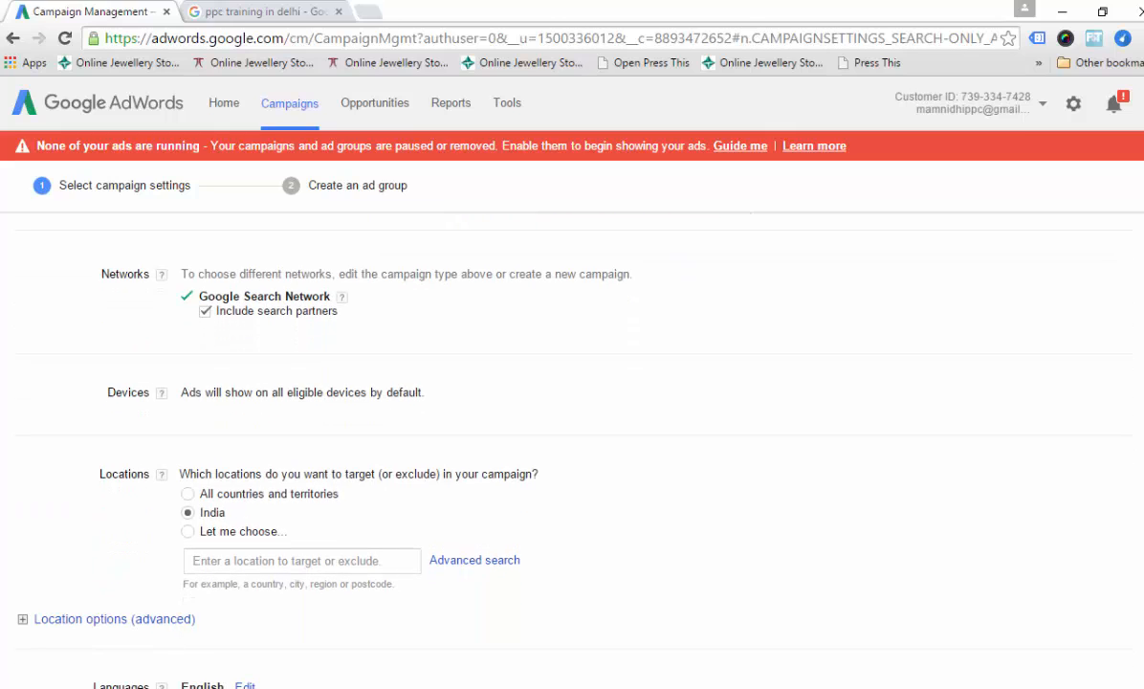
left_click(205, 311)
Choose custom campaign locations and target the cities of Noida, New Delhi and Ghaziabad in India.
scroll(536, 421, "down", 2)
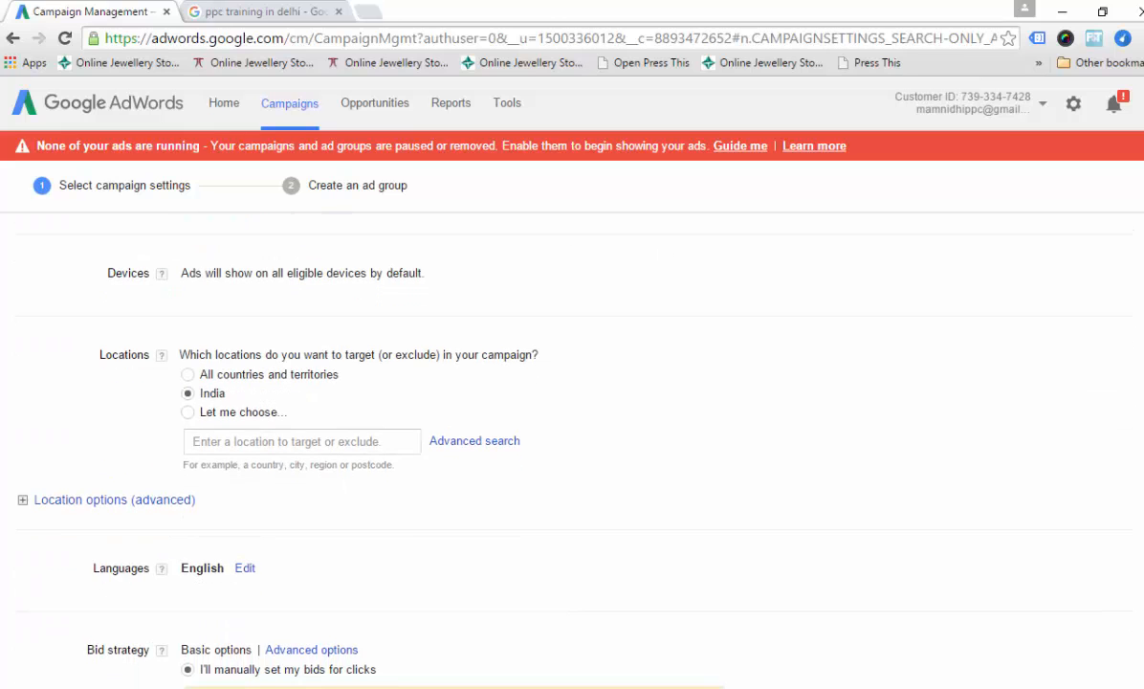
left_click(353, 414)
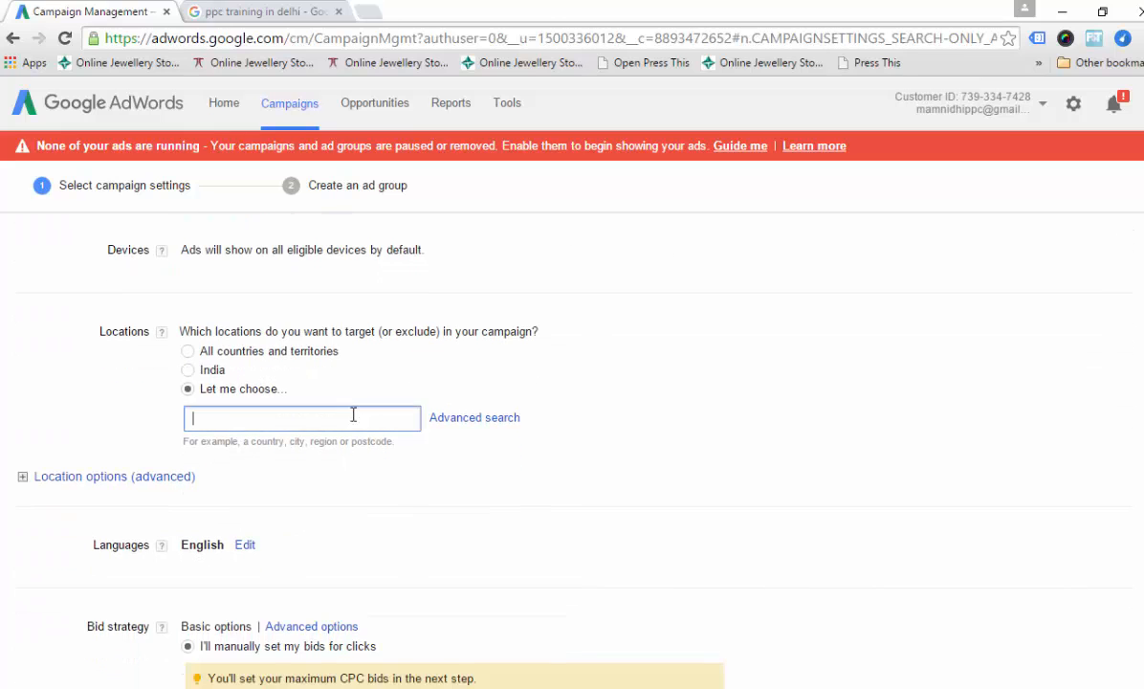
type("noida")
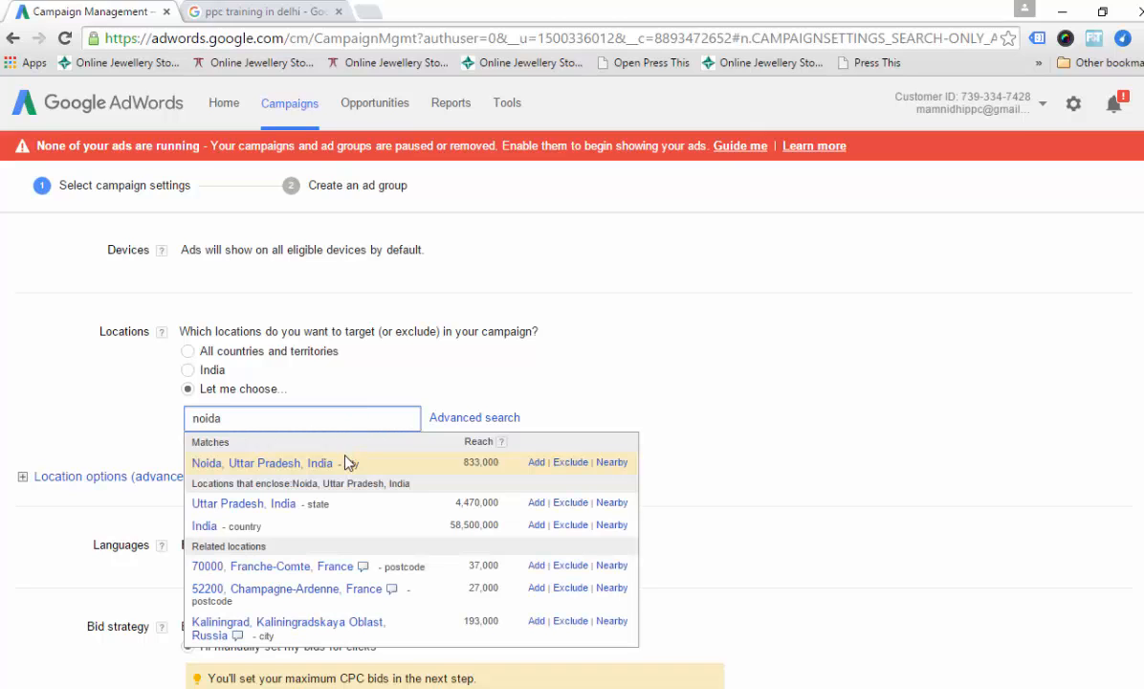
left_click(346, 463)
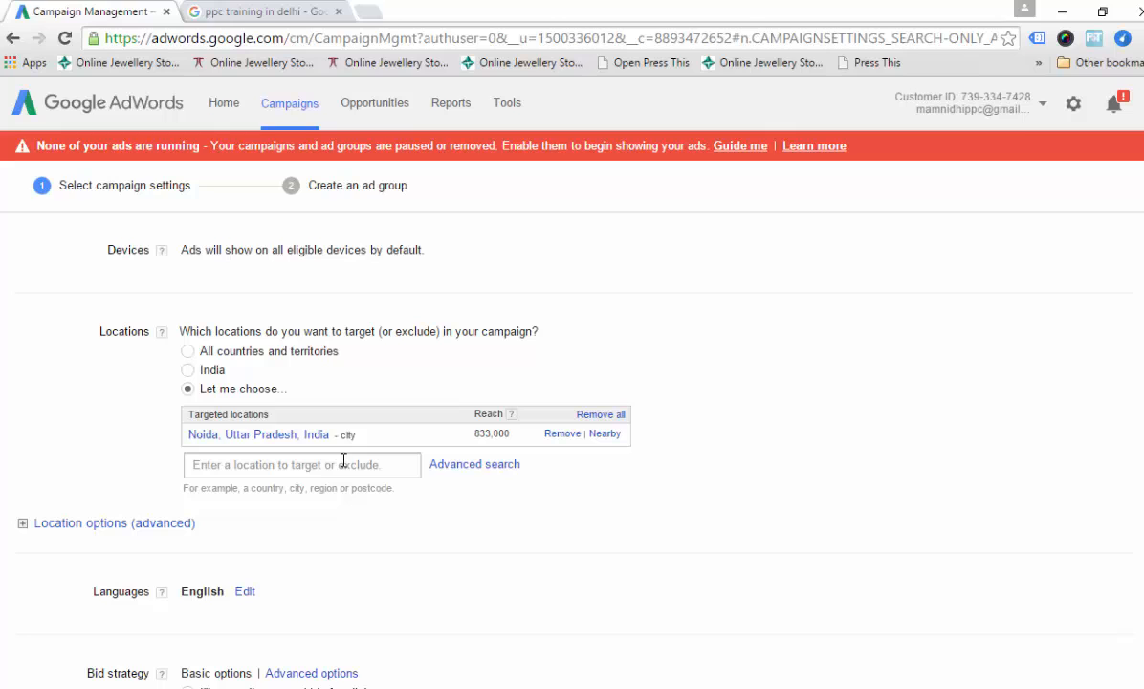
left_click(343, 464)
type("delhi")
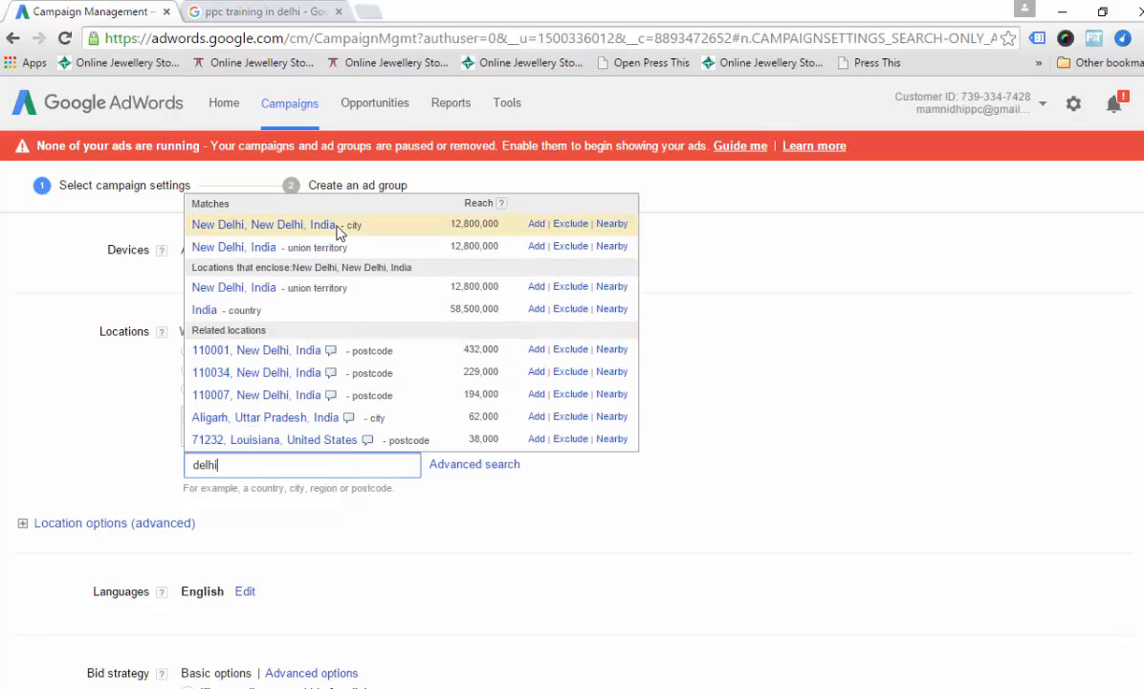
left_click(341, 225)
left_click(293, 488)
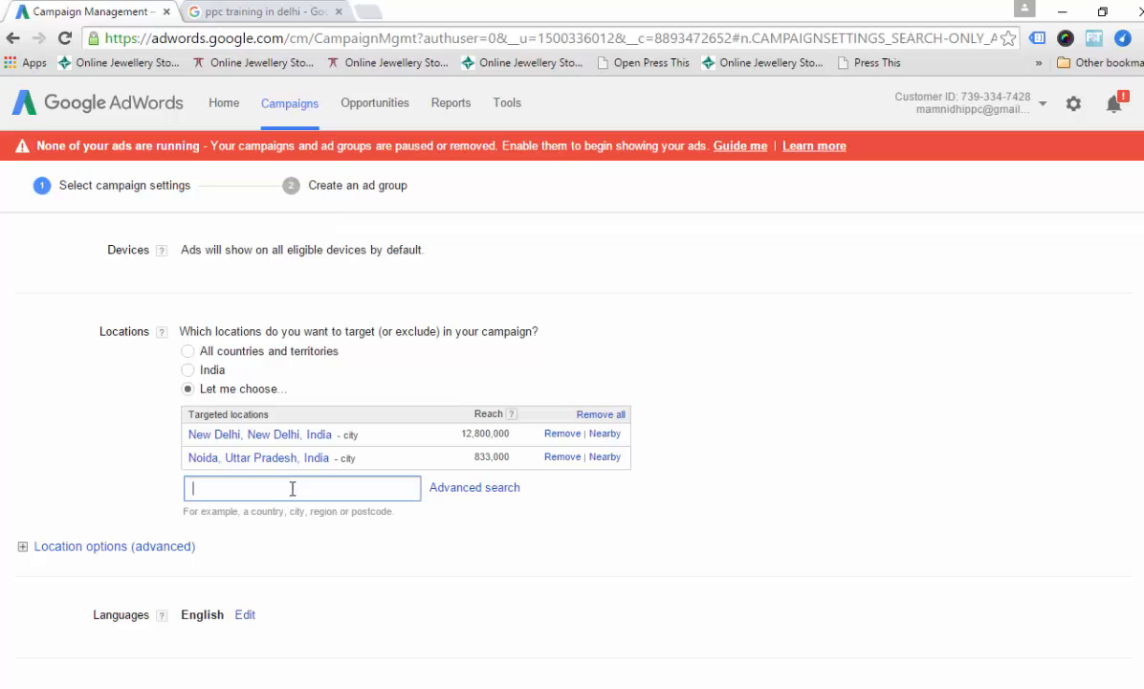
type("gaziab")
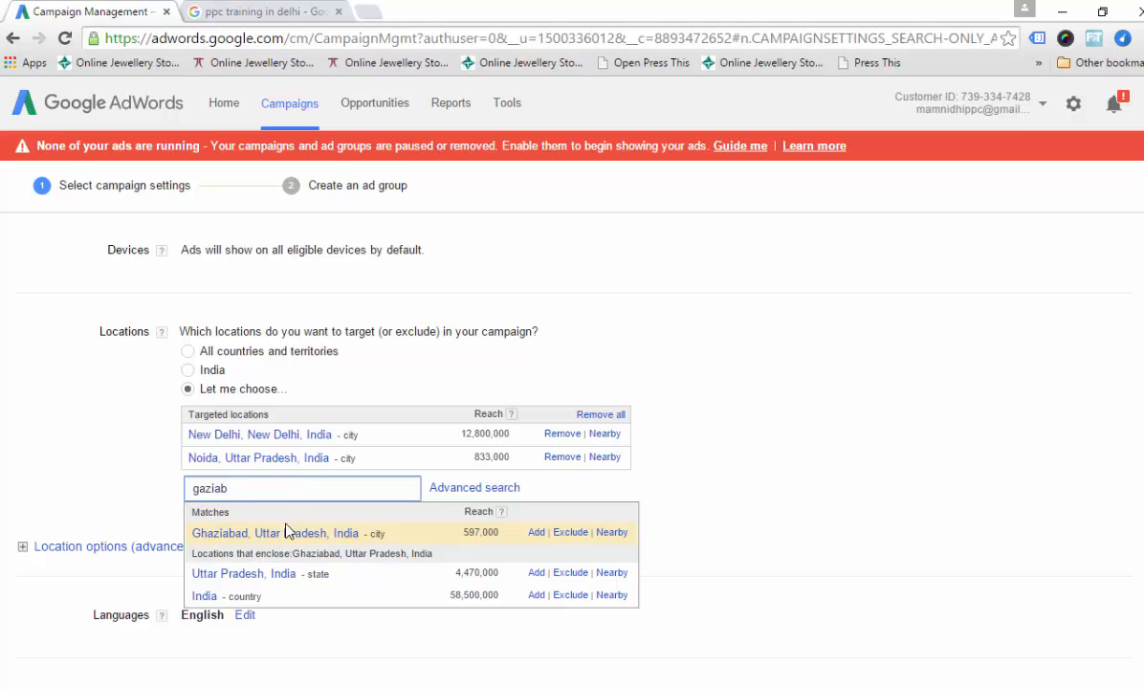
left_click(285, 534)
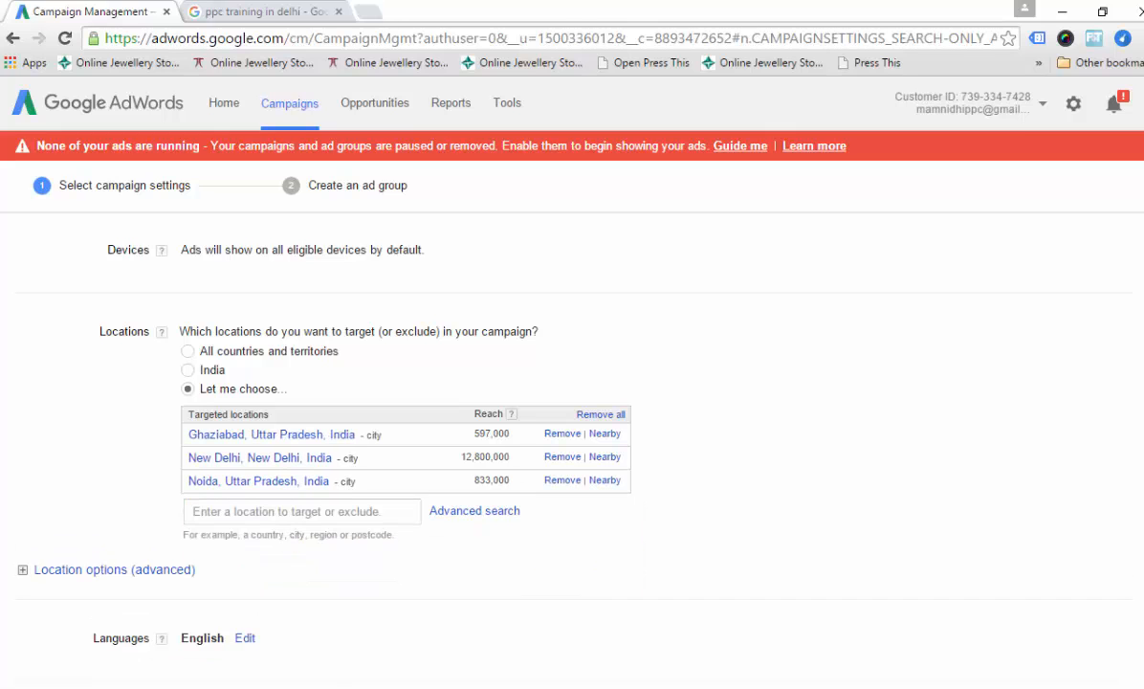
Expand the advanced location options and review the target and exclude choices.
scroll(383, 430, "down", 2)
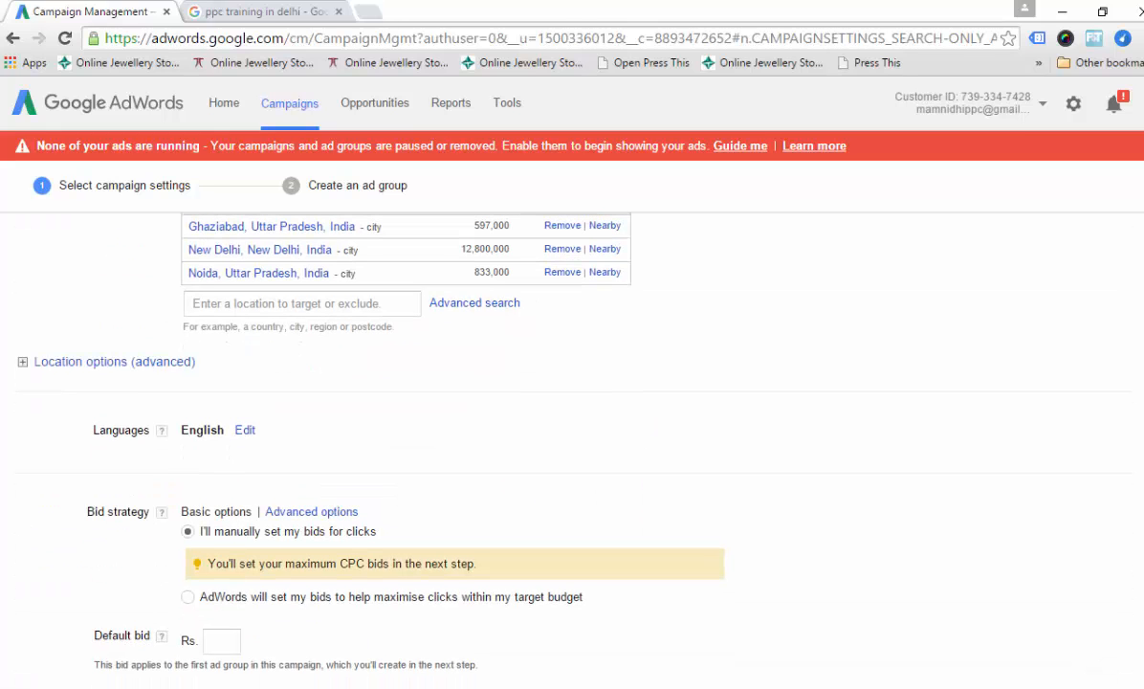
scroll(896, 302, "down", 1)
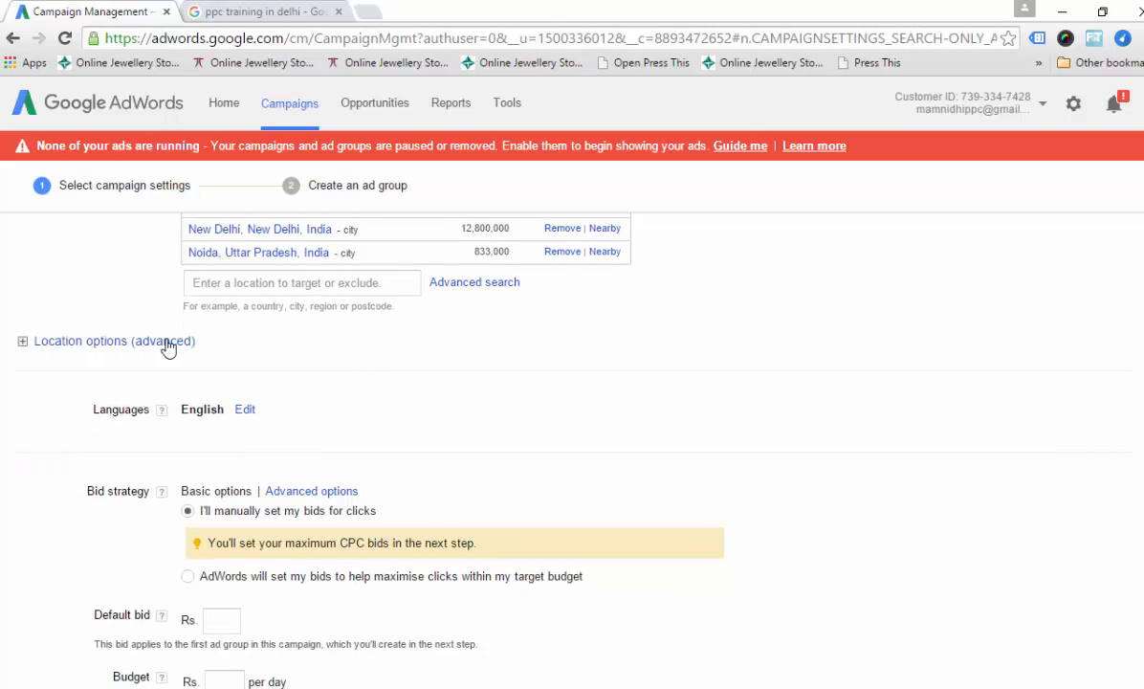
left_click(133, 344)
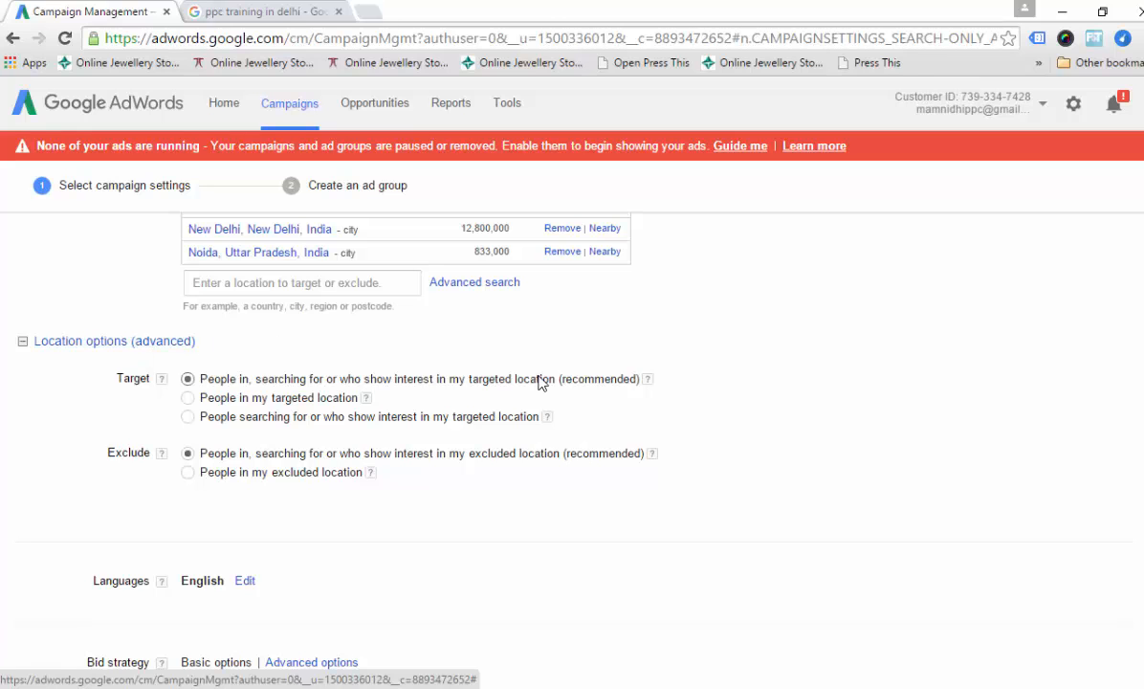
Set the default bid to Rs. 20 and the daily budget to Rs. 500, keeping manual bidding for clicks.
scroll(975, 316, "down", 3)
scroll(572, 431, "down", 3)
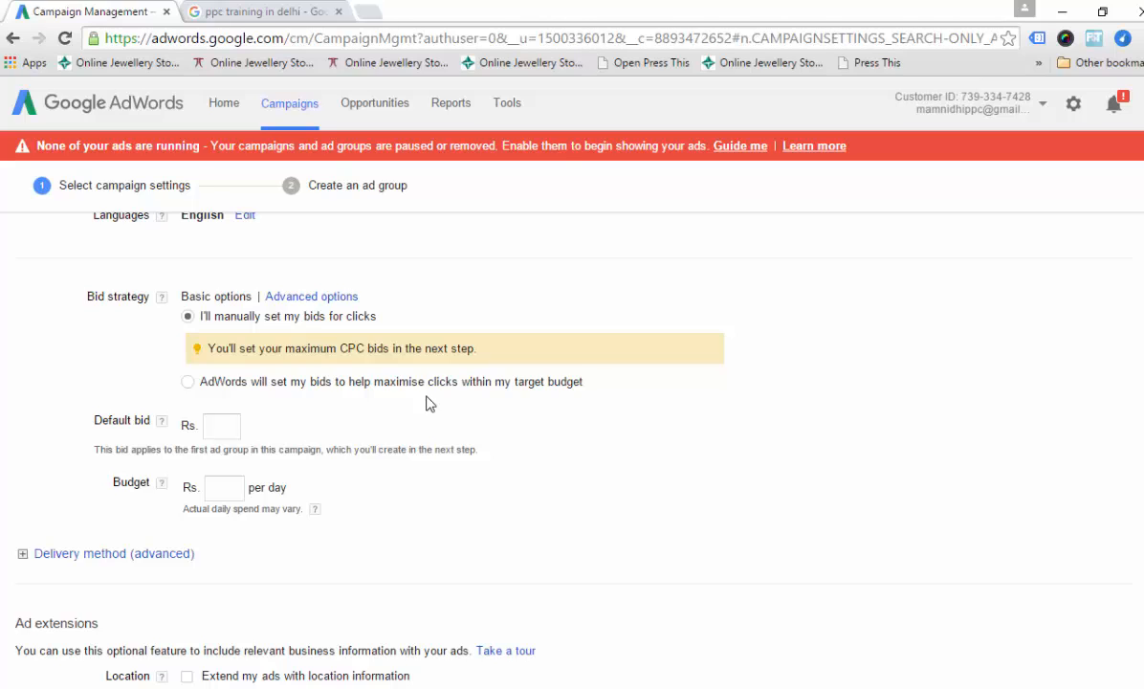
left_click(219, 430)
type("20")
left_click(225, 490)
type("500")
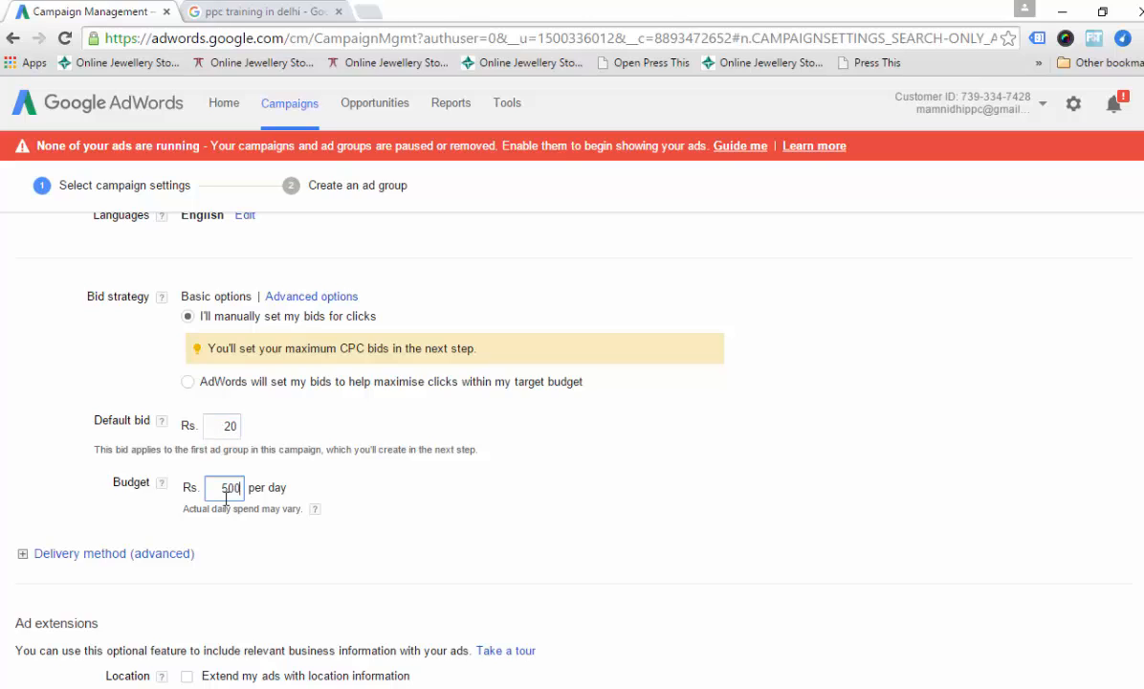
Expand the advanced delivery method and review its choices along with the available ad extensions.
scroll(885, 418, "down", 3)
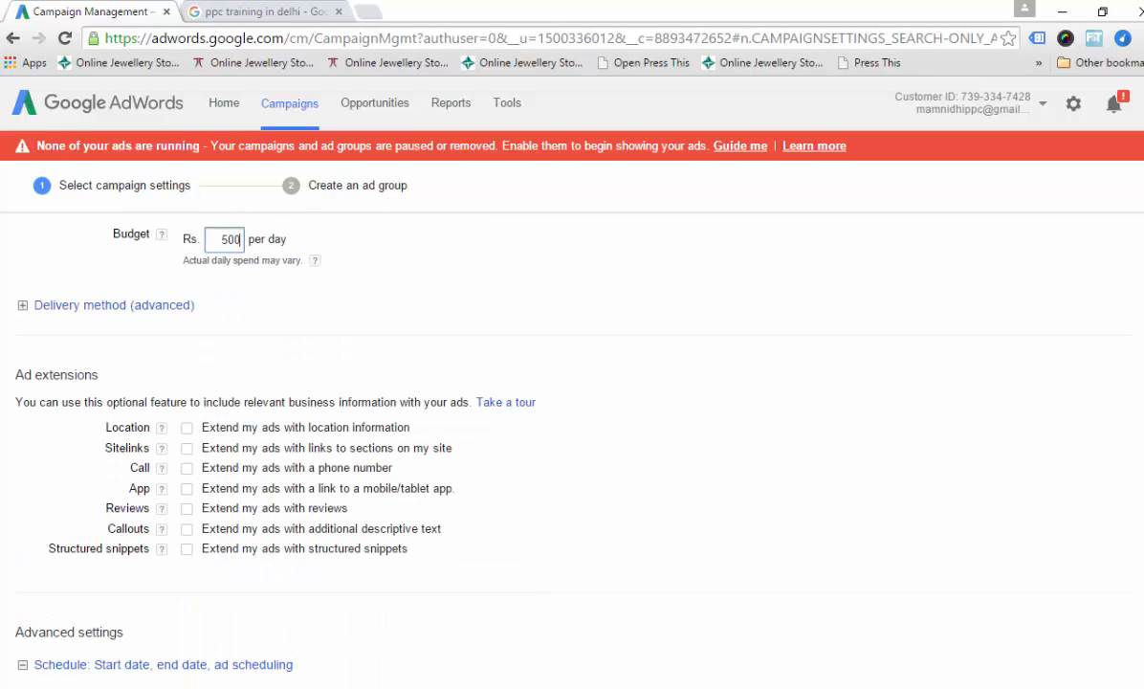
left_click(100, 308)
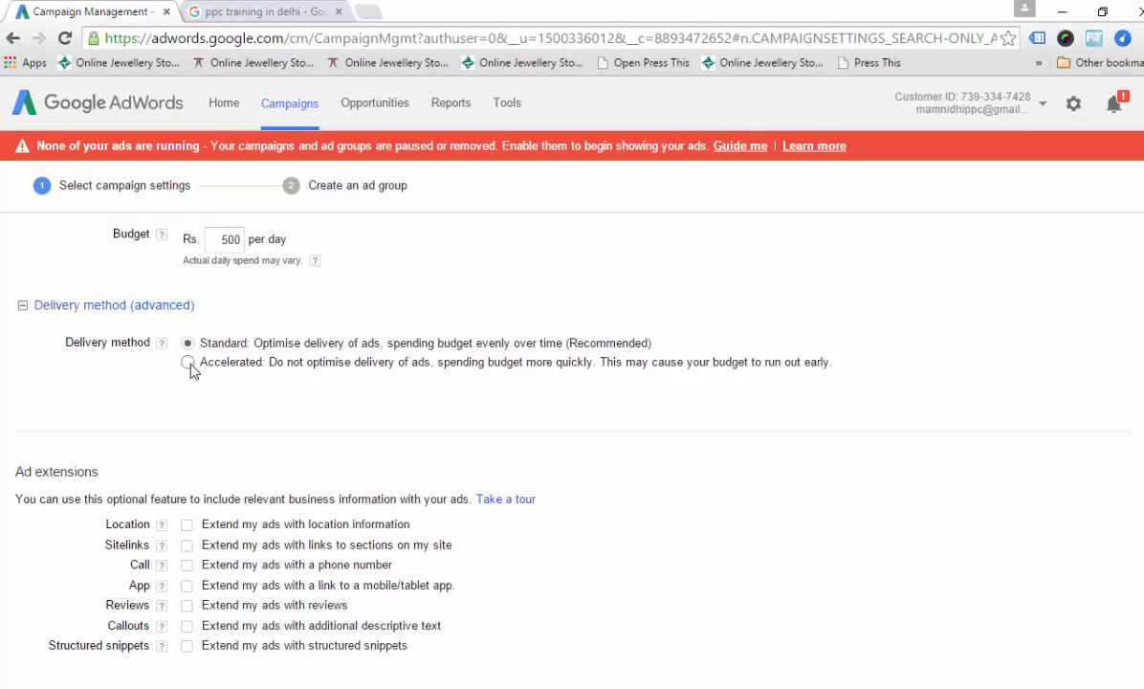
scroll(572, 430, "down", 2)
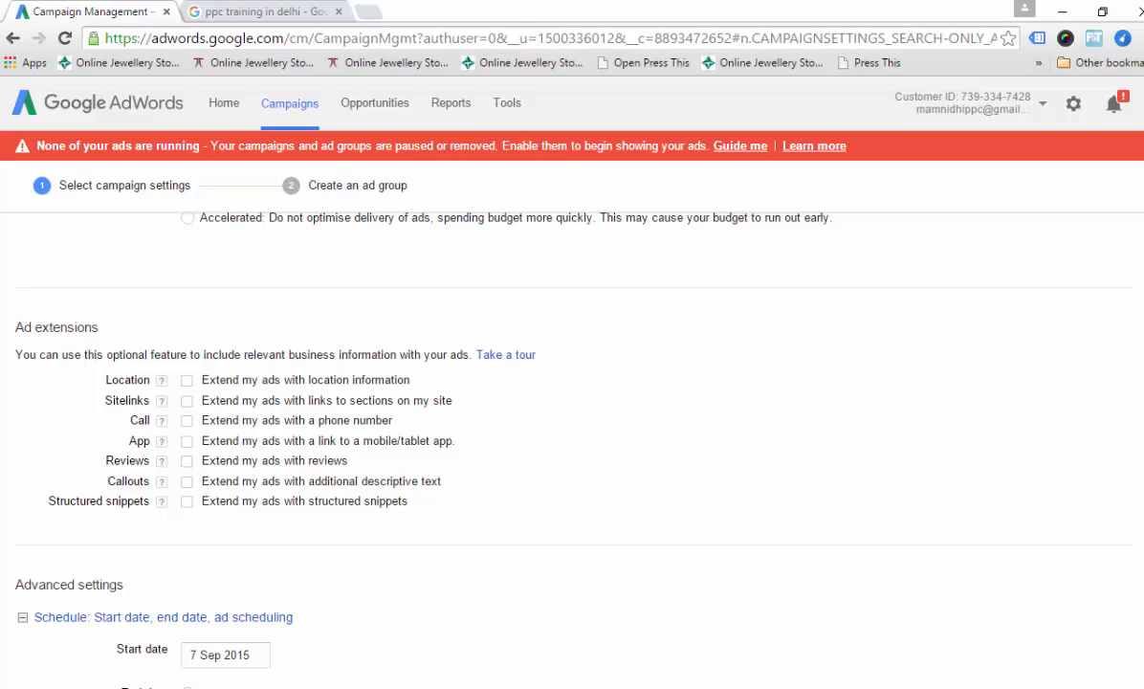
scroll(572, 430, "down", 1)
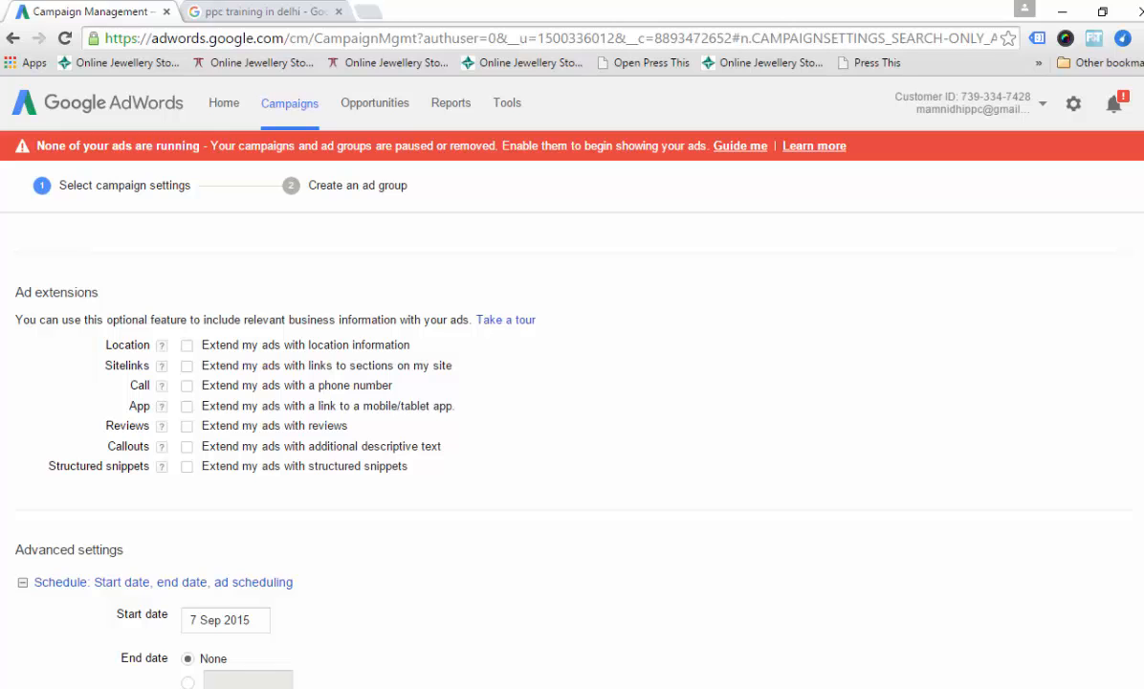
Give the campaign schedule an end date of 10 Sep 2015.
scroll(781, 431, "down", 2)
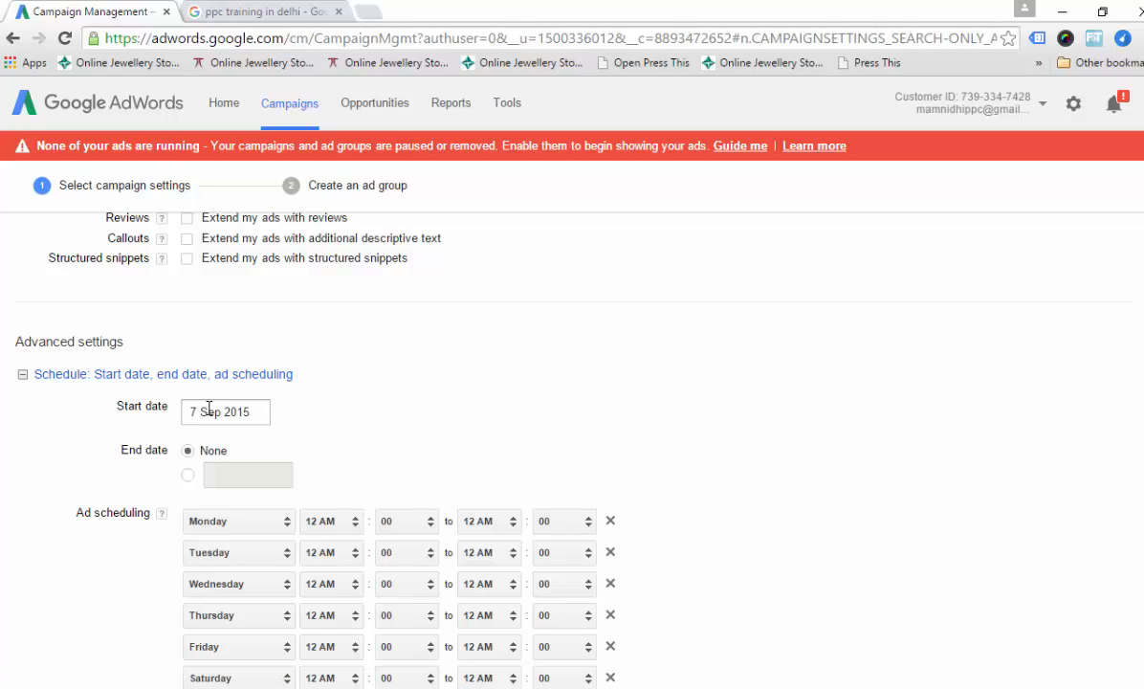
left_click(189, 477)
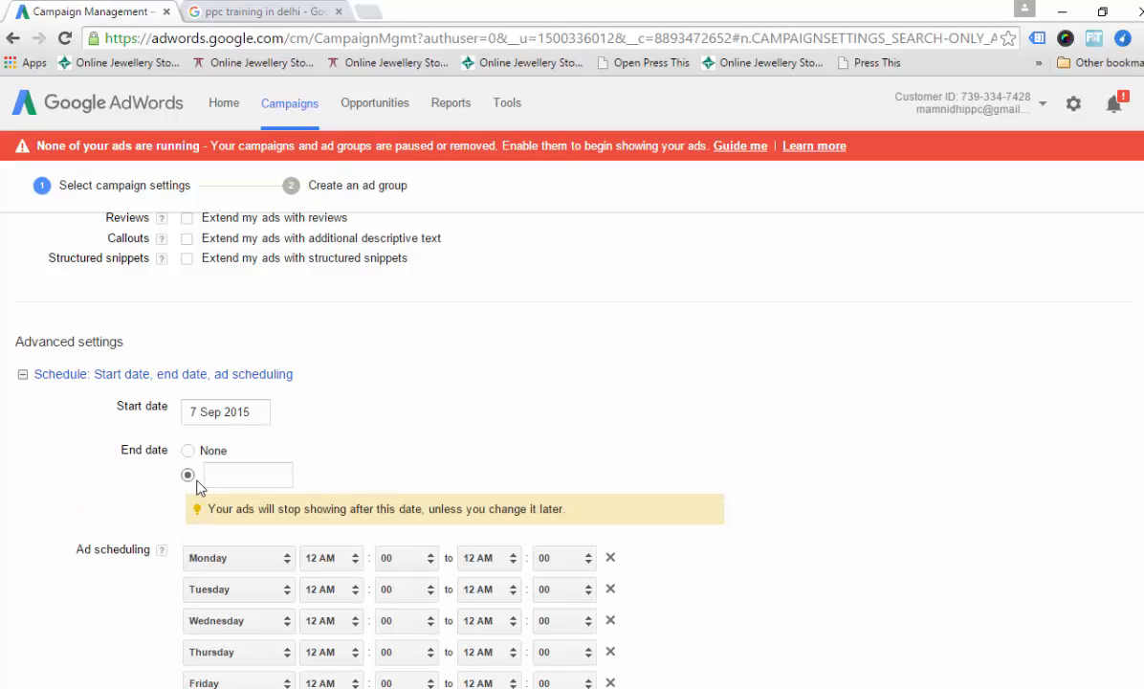
left_click(236, 478)
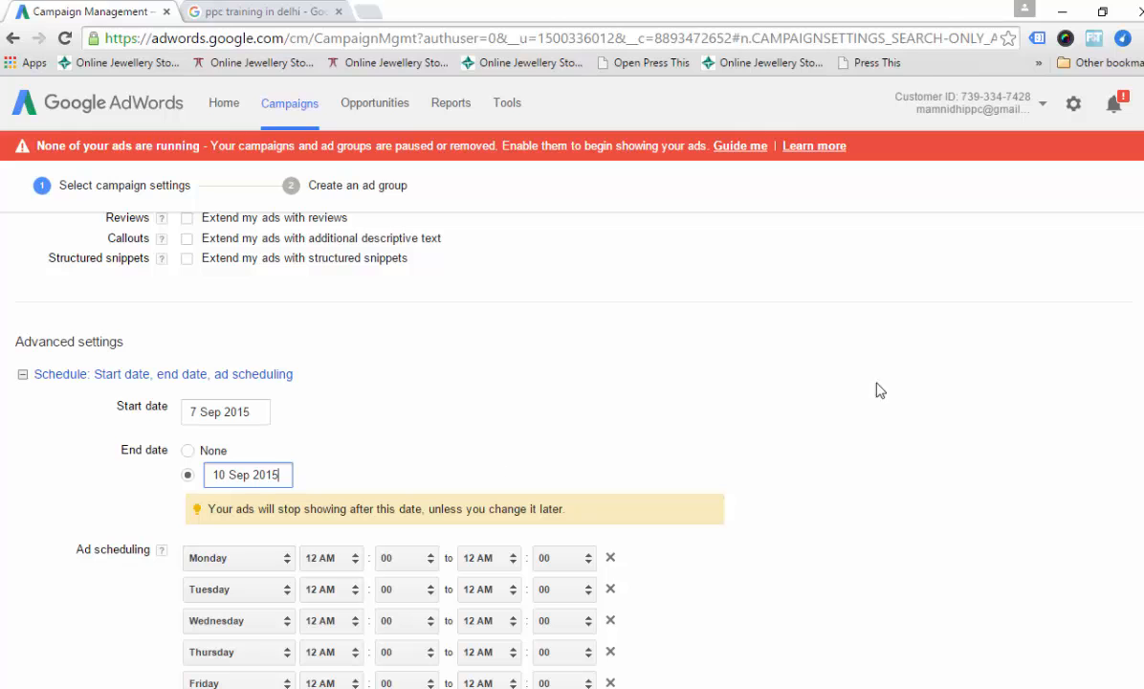
Review the daily ad scheduling hours, then save the campaign settings and continue to creating an ad group.
scroll(572, 431, "down", 3)
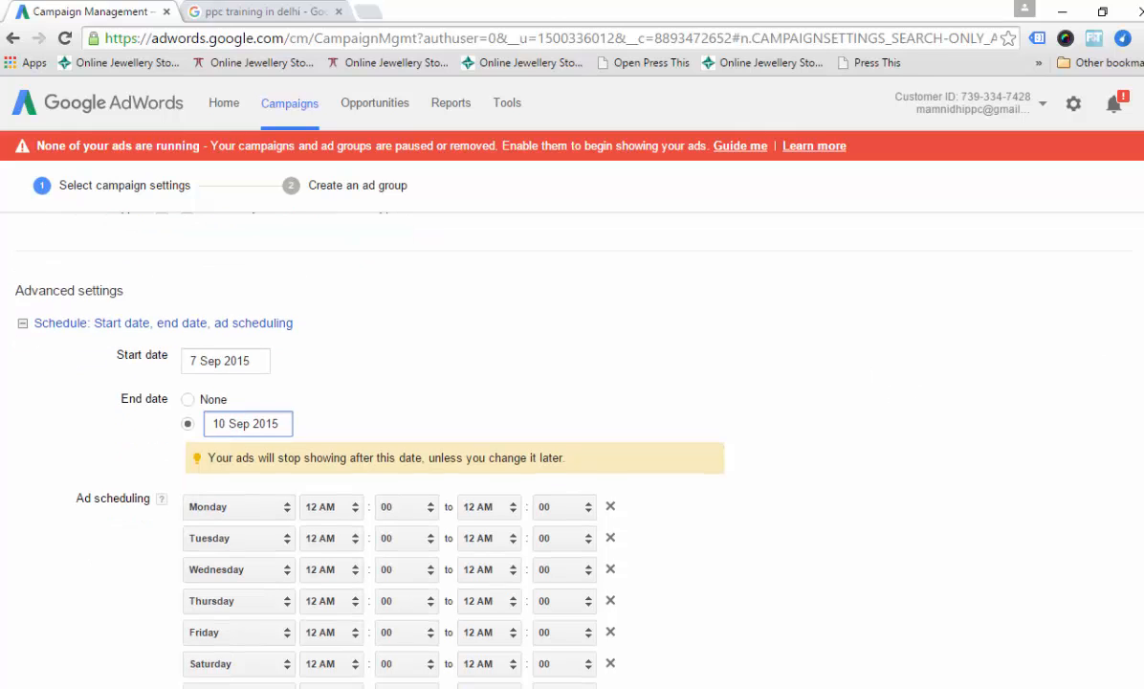
scroll(615, 572, "down", 2)
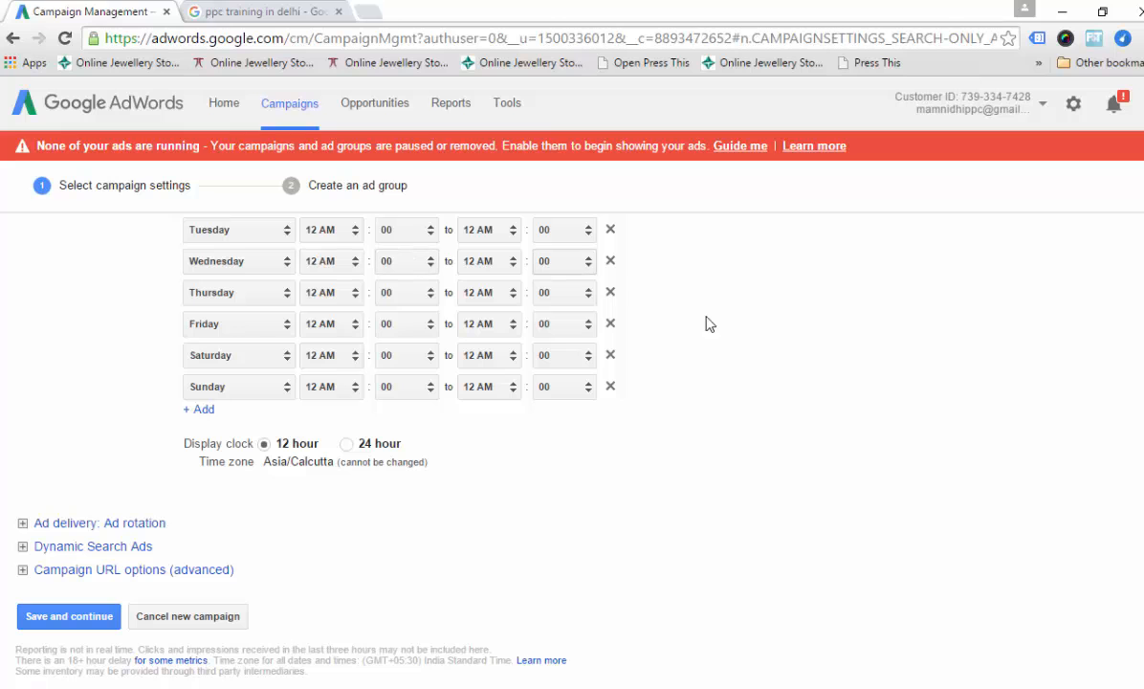
scroll(965, 427, "up", 2)
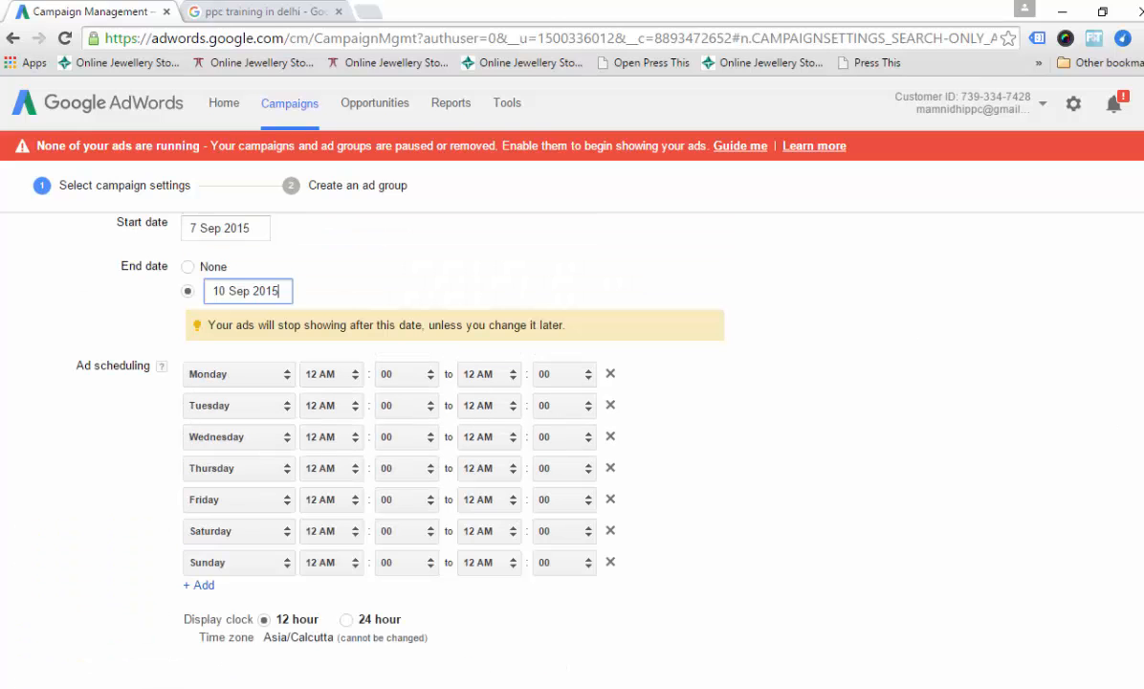
scroll(574, 430, "down", 2)
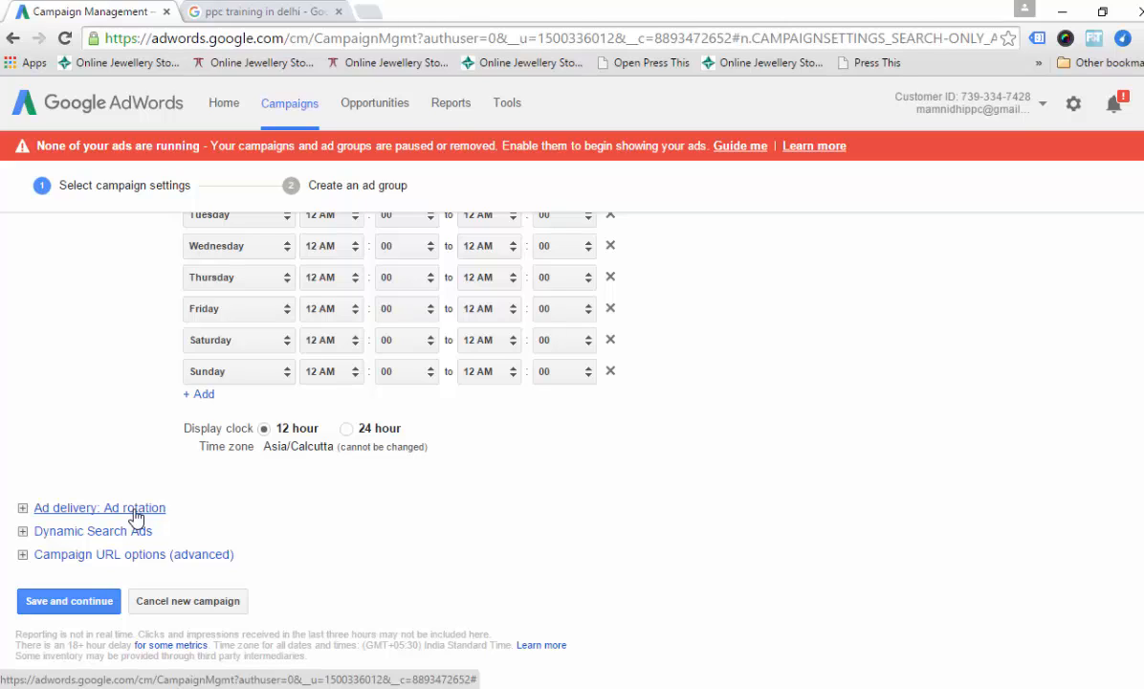
left_click(87, 602)
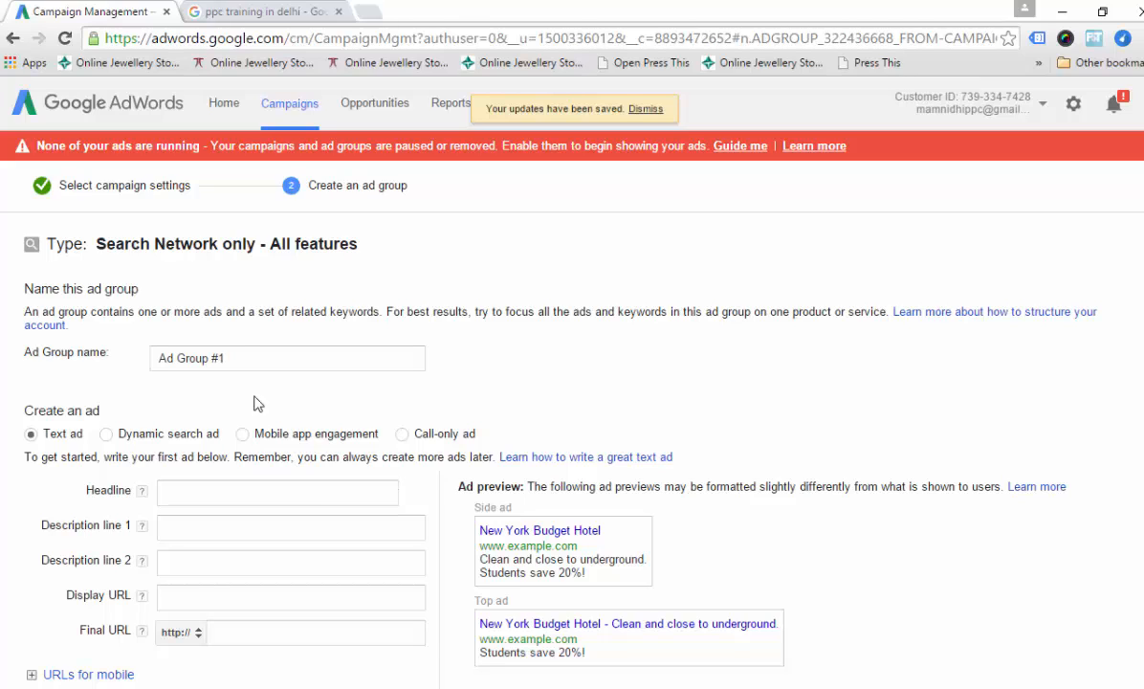
Name the ad group "Nidhimam Search Ad" in place of its default name.
triple_click(238, 358)
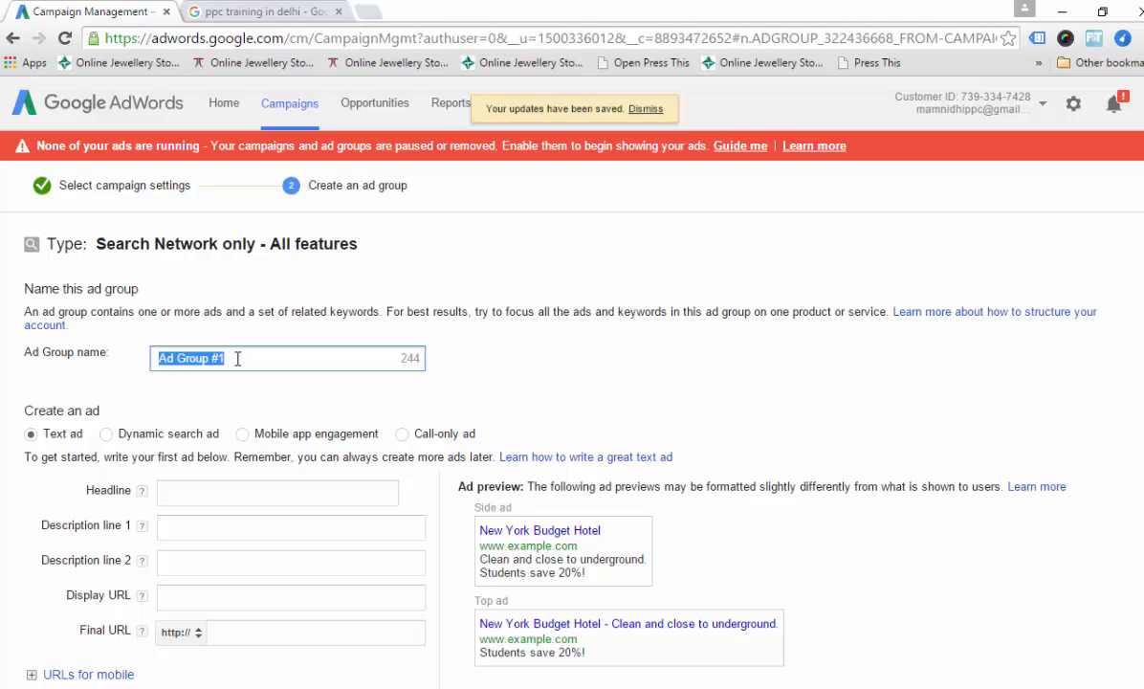
type("Nidhi")
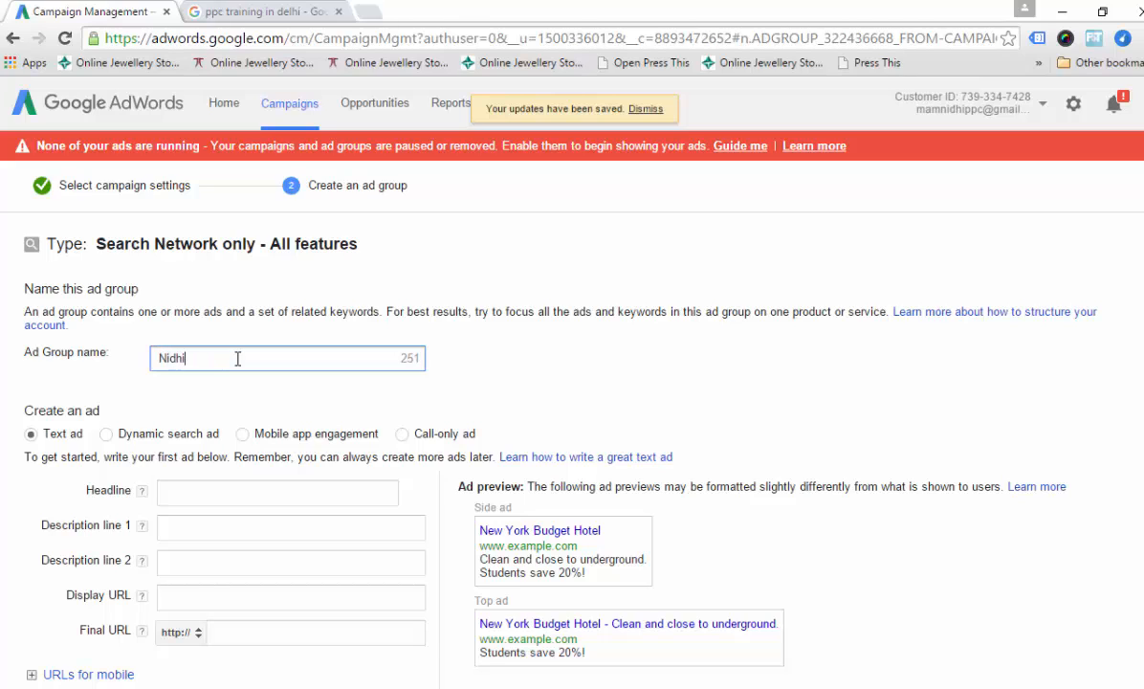
type("mam")
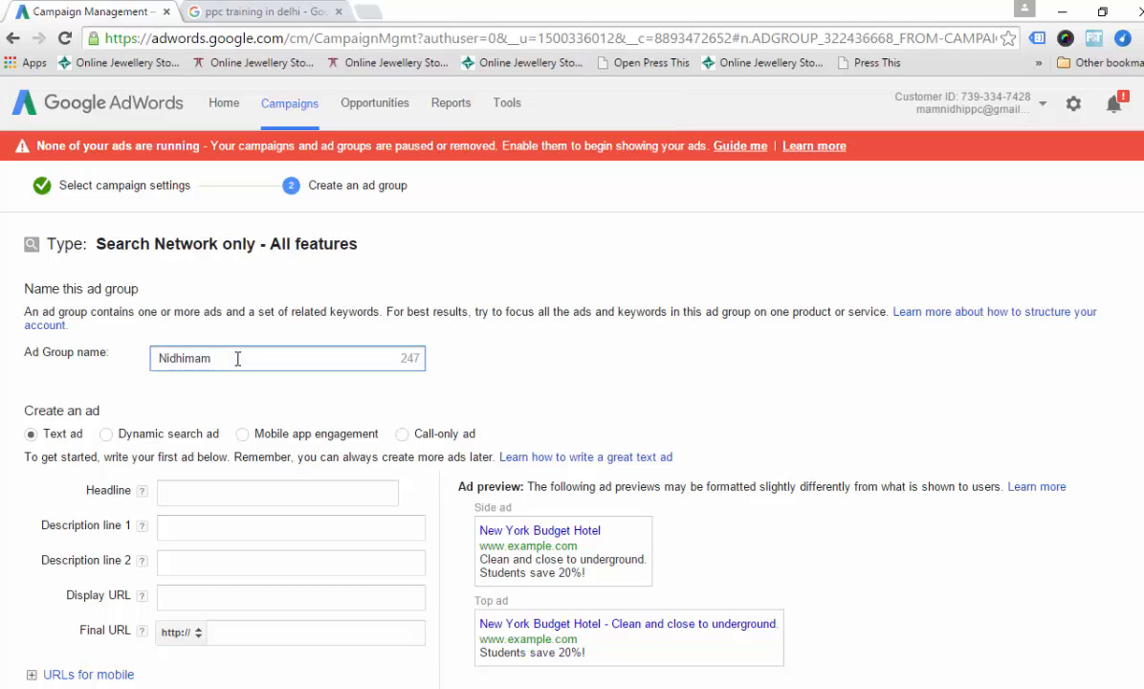
type(" Search Ad")
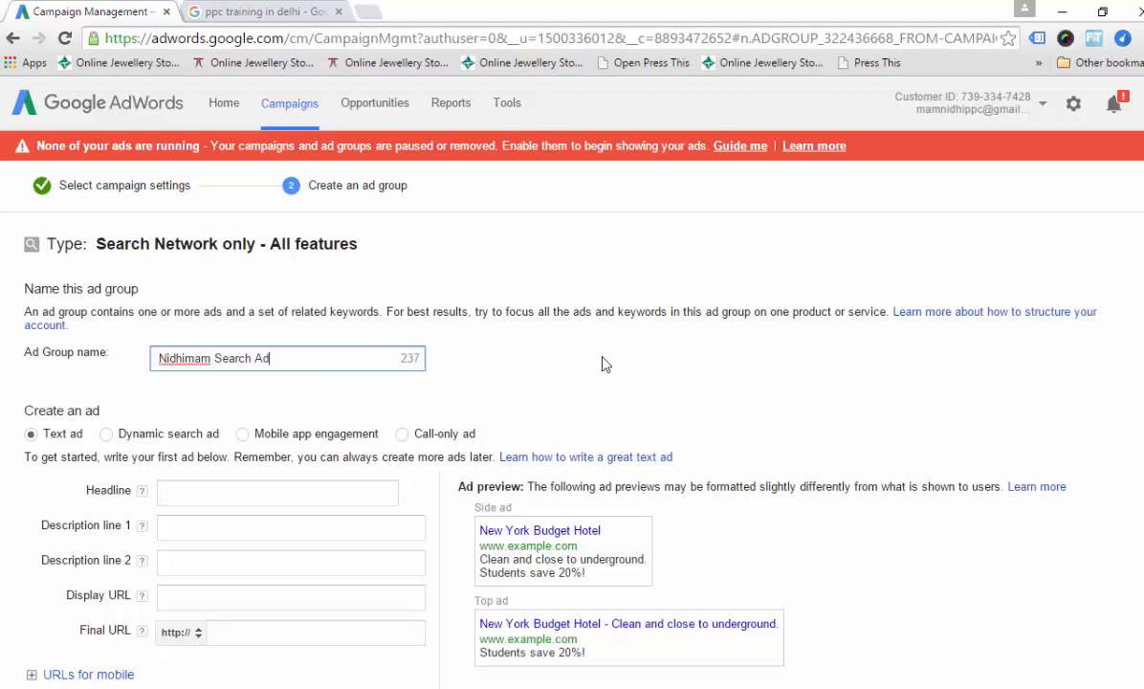
left_click(567, 340)
Give the new text ad the headline "Advanced PPC Training", keeping it within the character limit.
scroll(1049, 327, "down", 2)
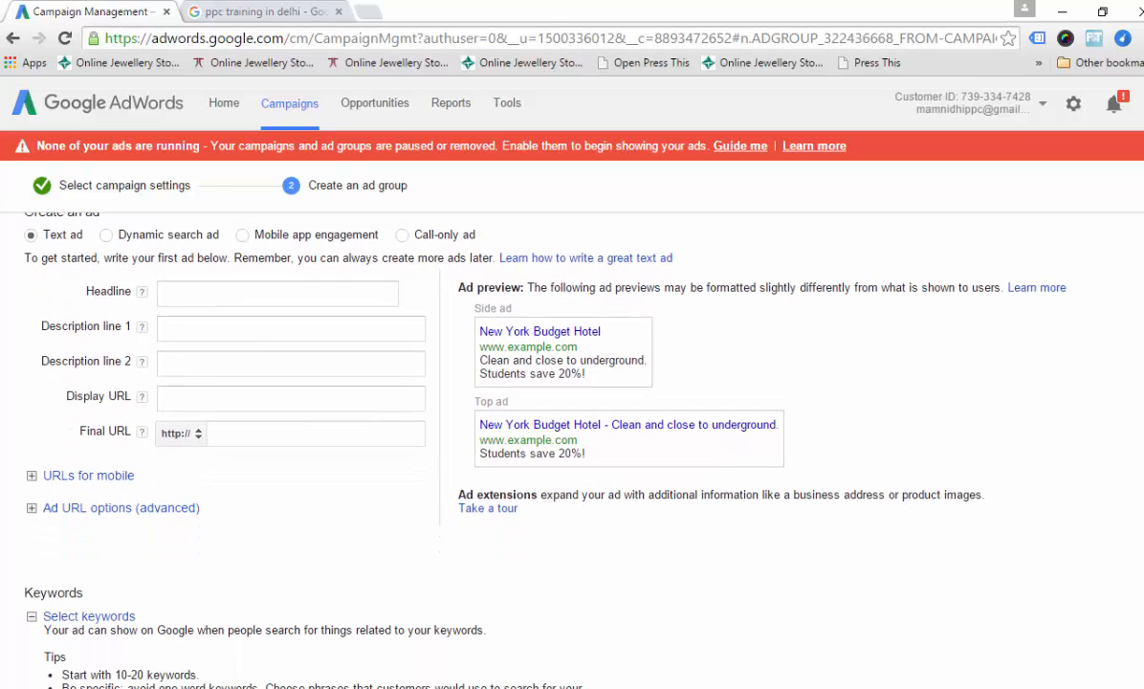
scroll(572, 450, "up", 1)
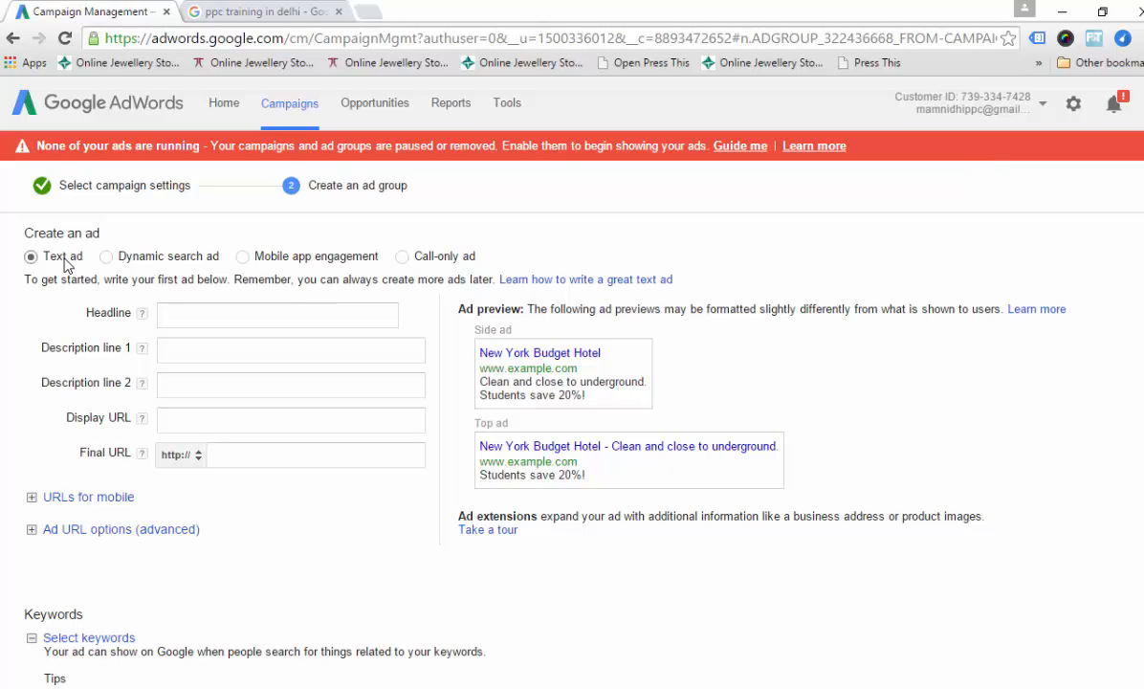
left_click(237, 316)
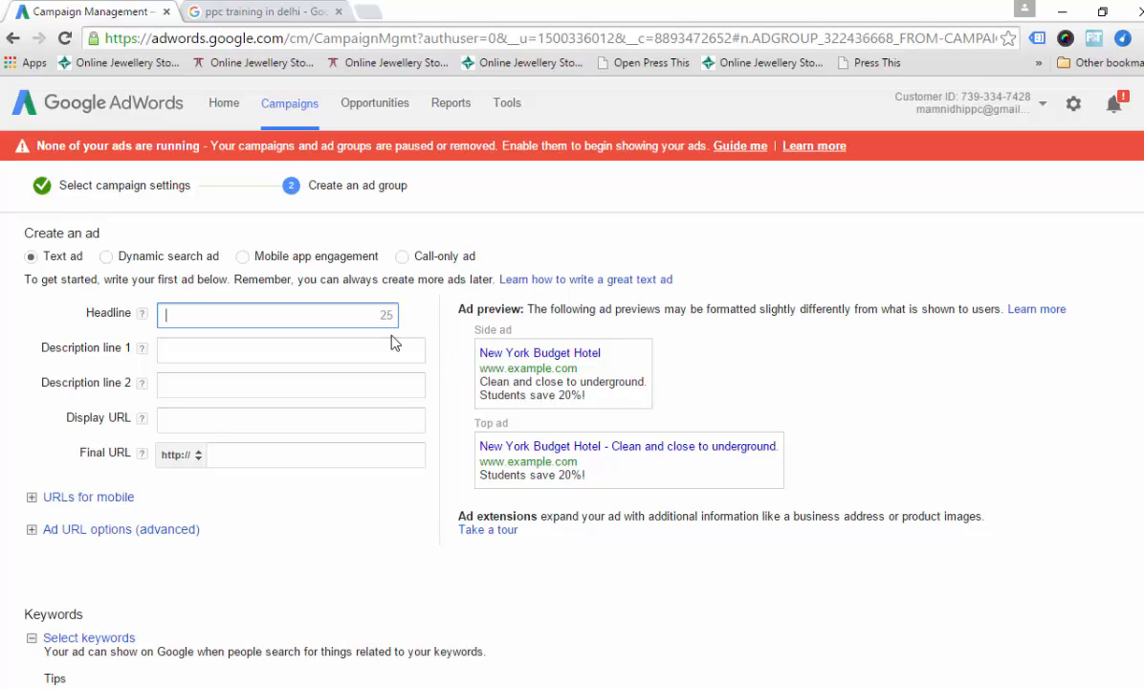
type("Advan")
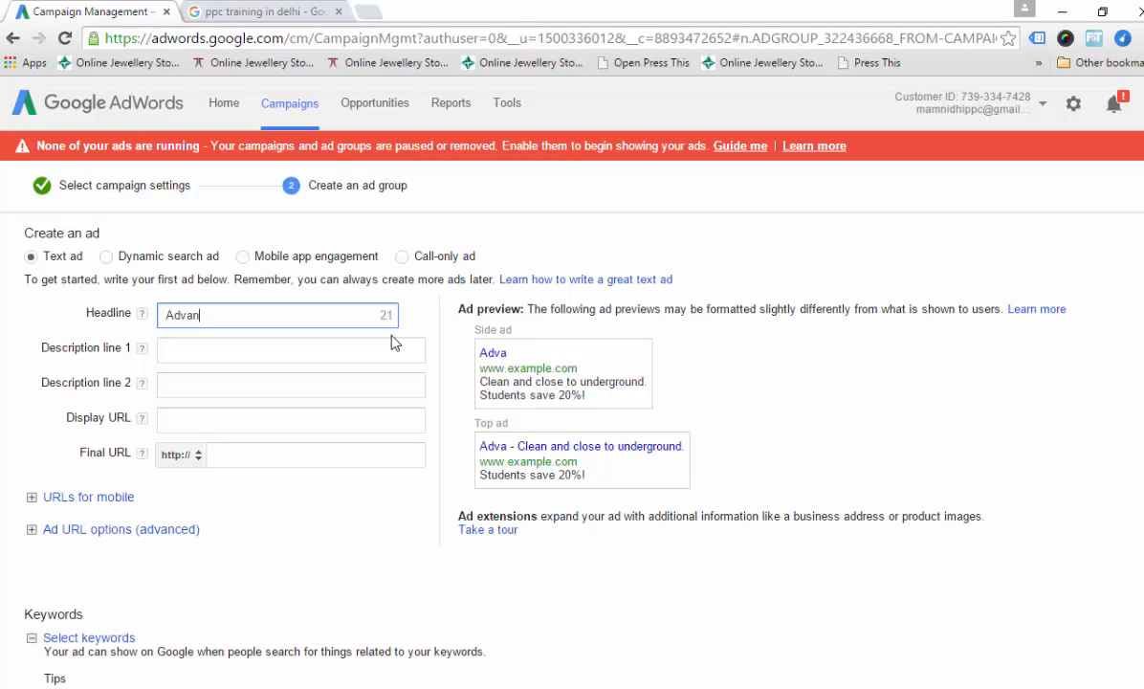
type("ced PPC T")
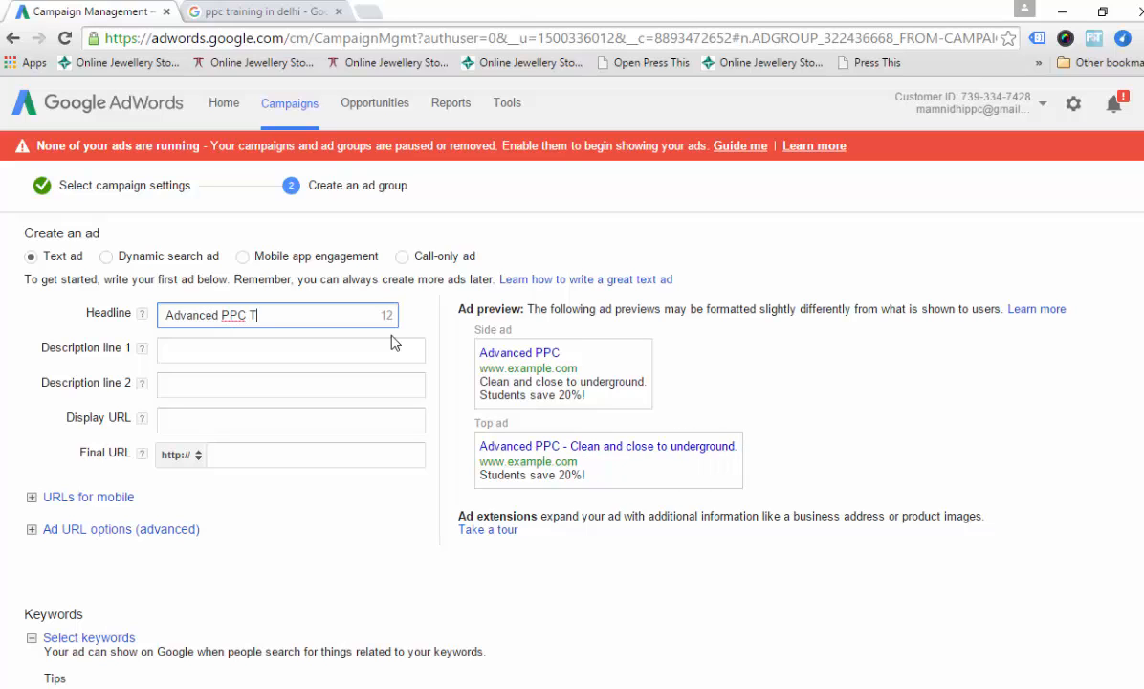
type("raining in ")
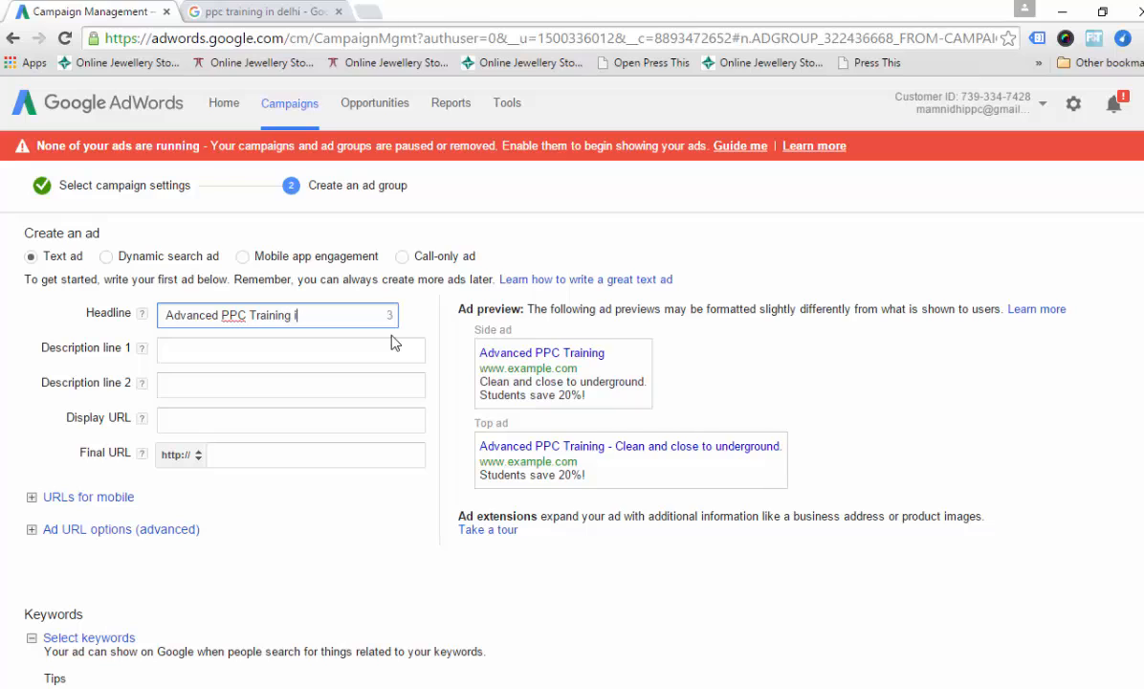
type("Sou")
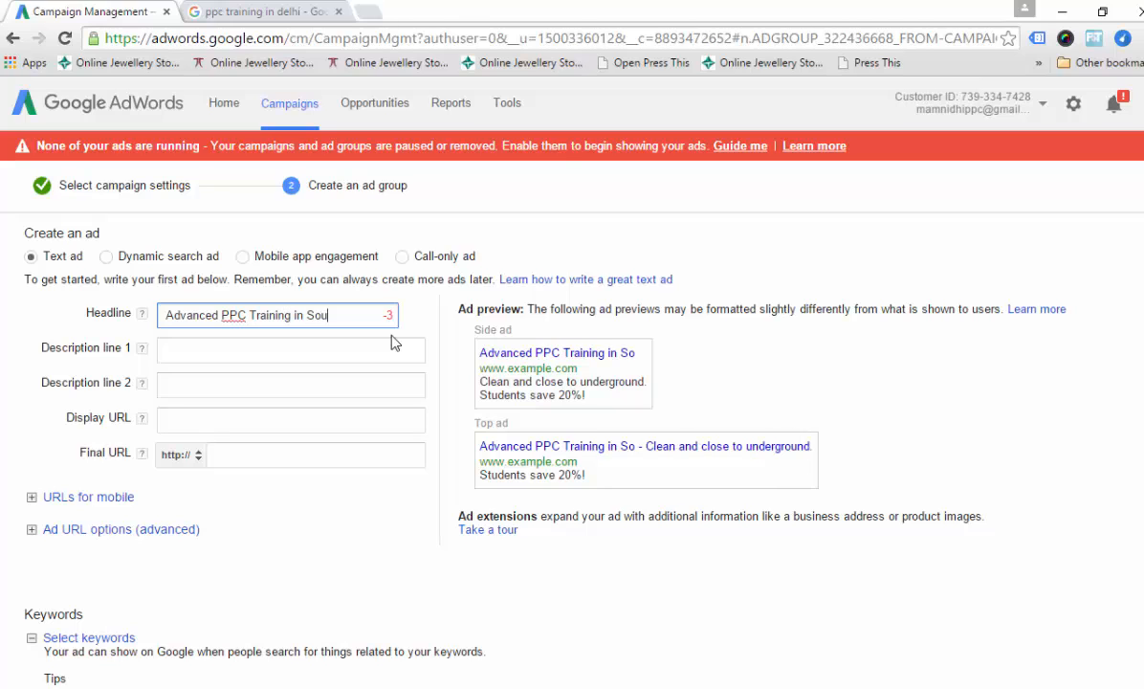
key("BackSpace")
key("BackSpace")
key("BackSpace")
key("BackSpace")
key("BackSpace")
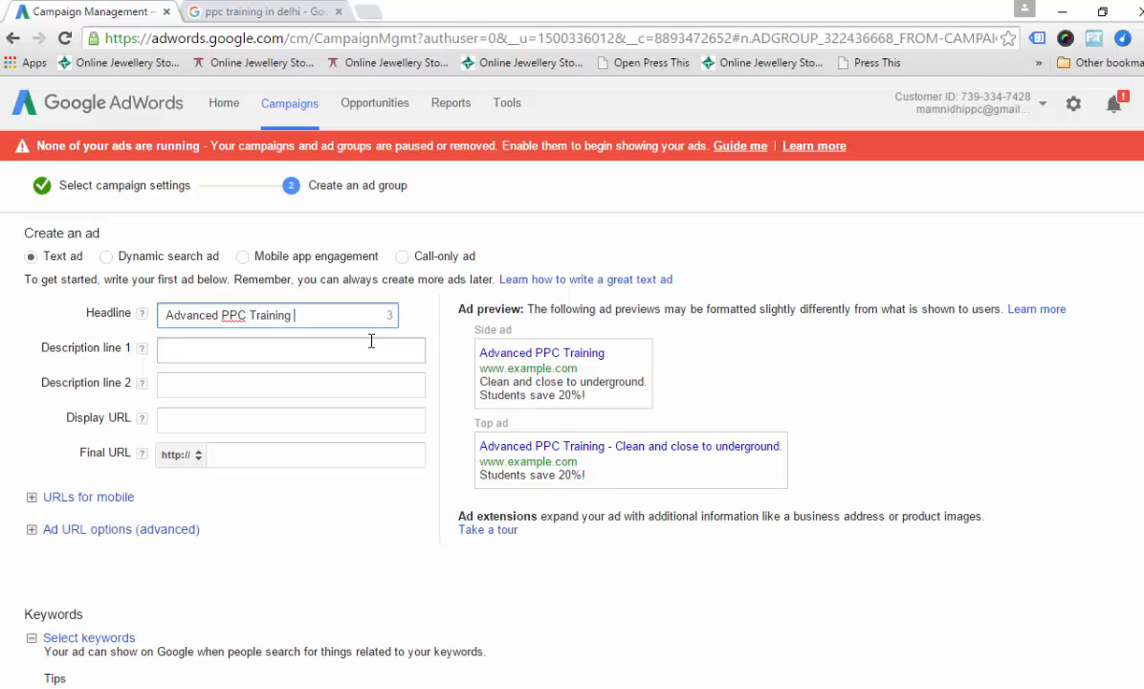
Fill in the ad's description line 1 with "Become Google Adword Certified".
left_click(371, 350)
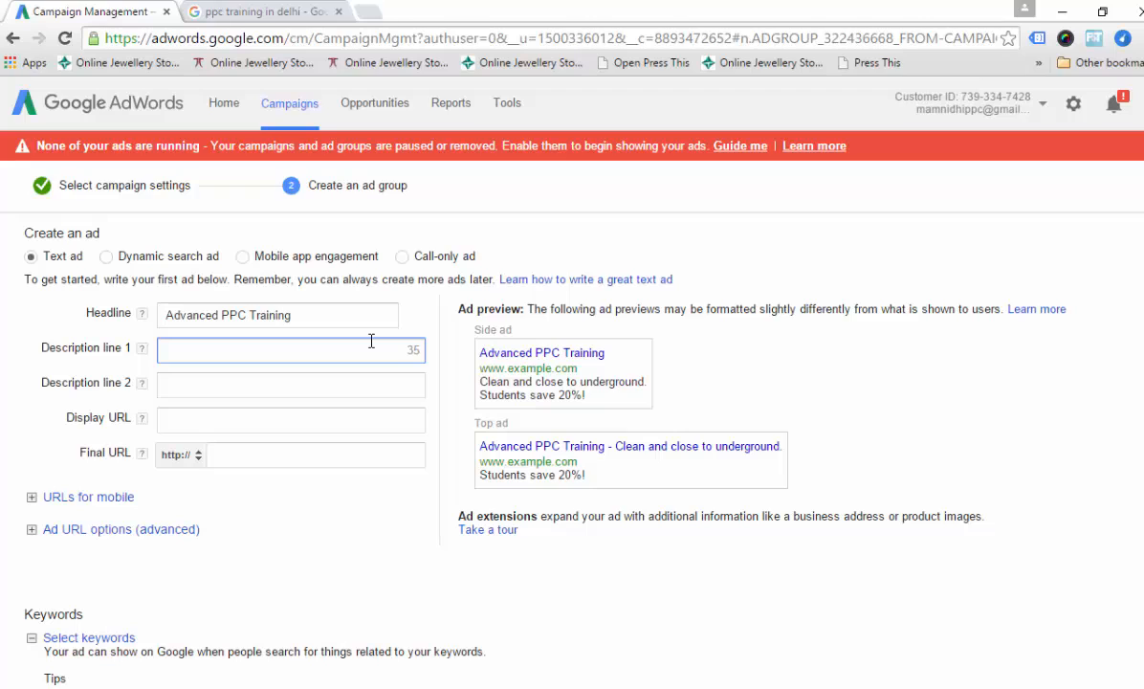
type("Become")
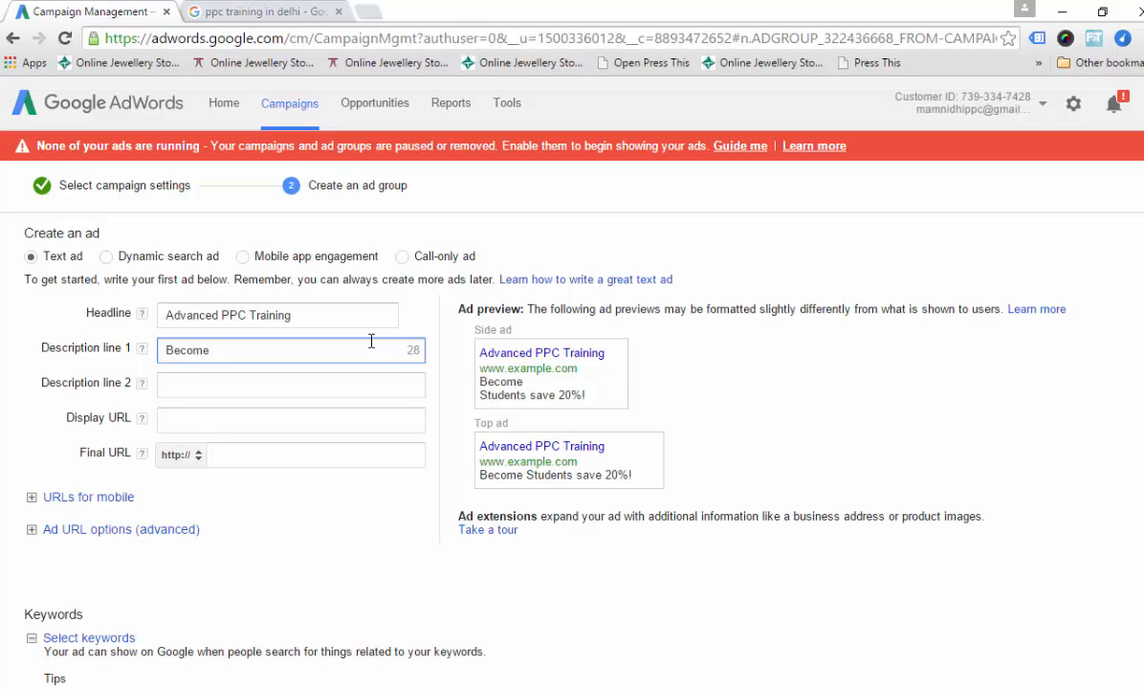
key("BackSpace")
key("BackSpace")
type("e Certi")
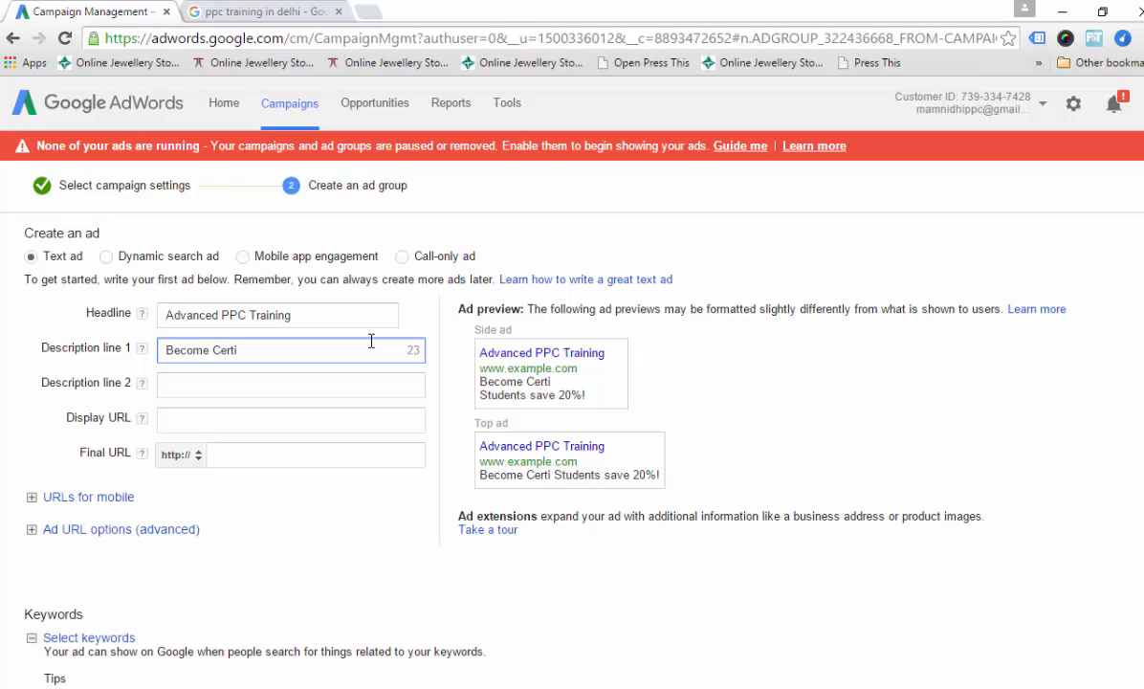
key("BackSpace")
key("BackSpace")
key("BackSpace")
key("BackSpace")
key("BackSpace")
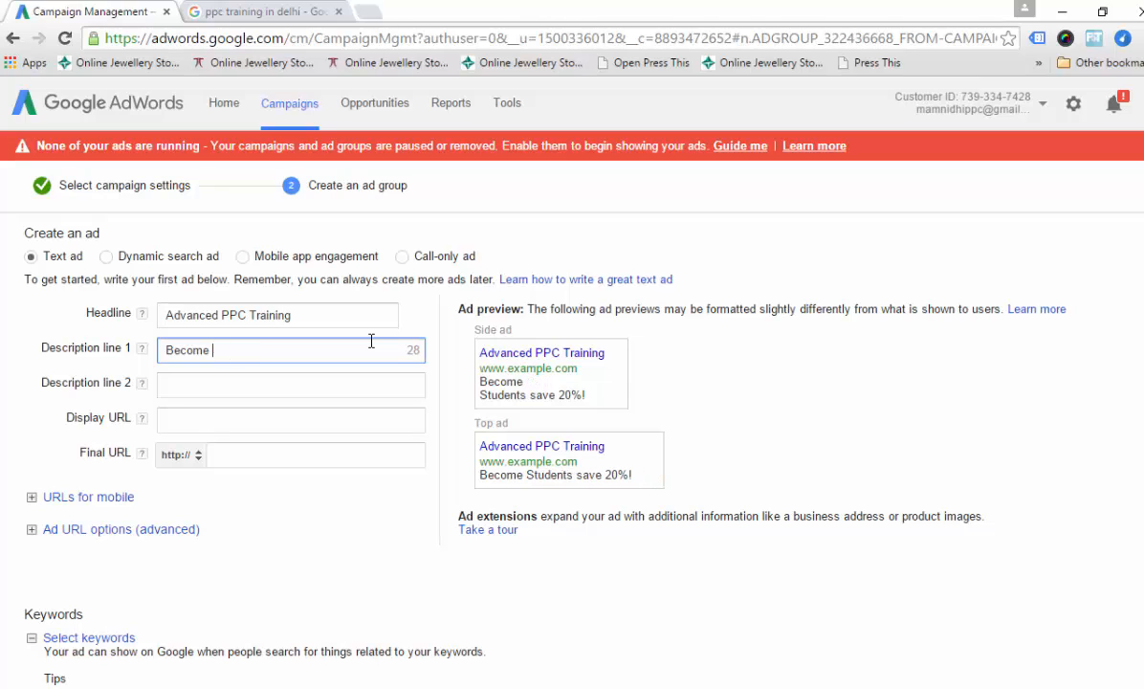
type("Goog")
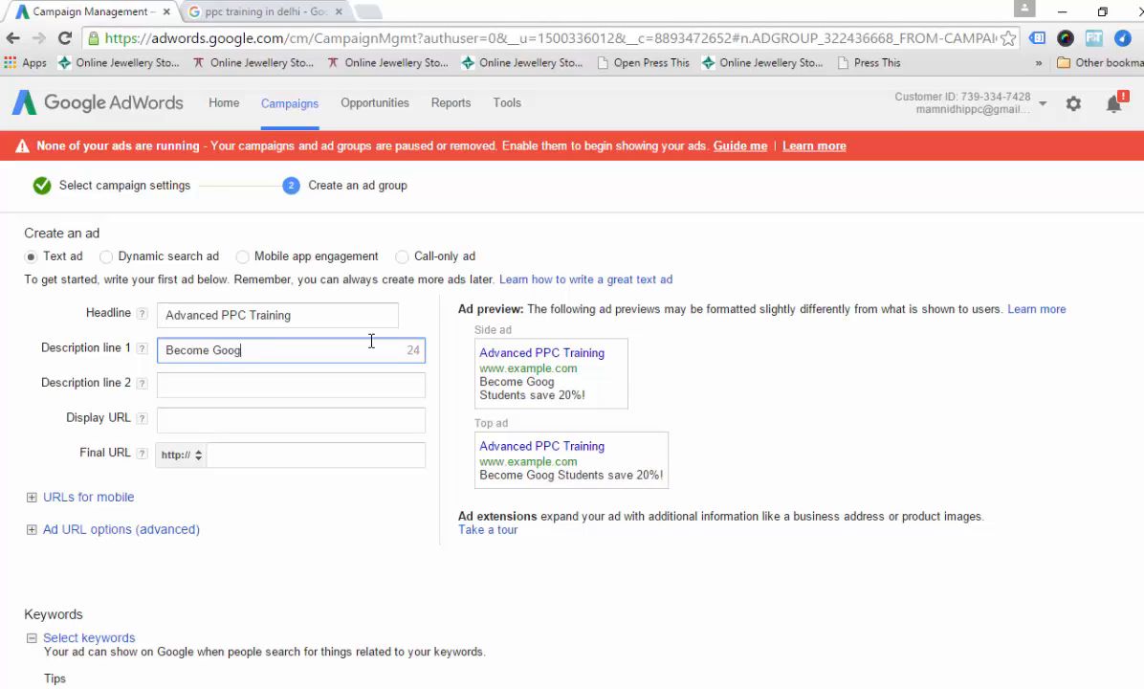
type("le Ad")
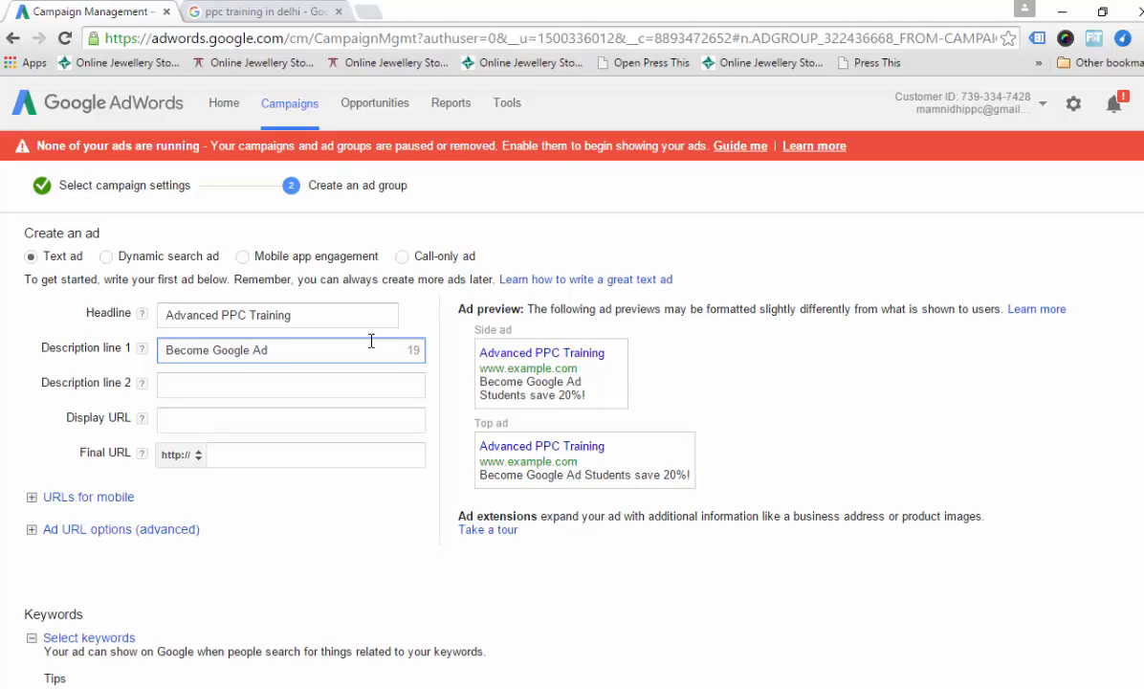
type("word Ce")
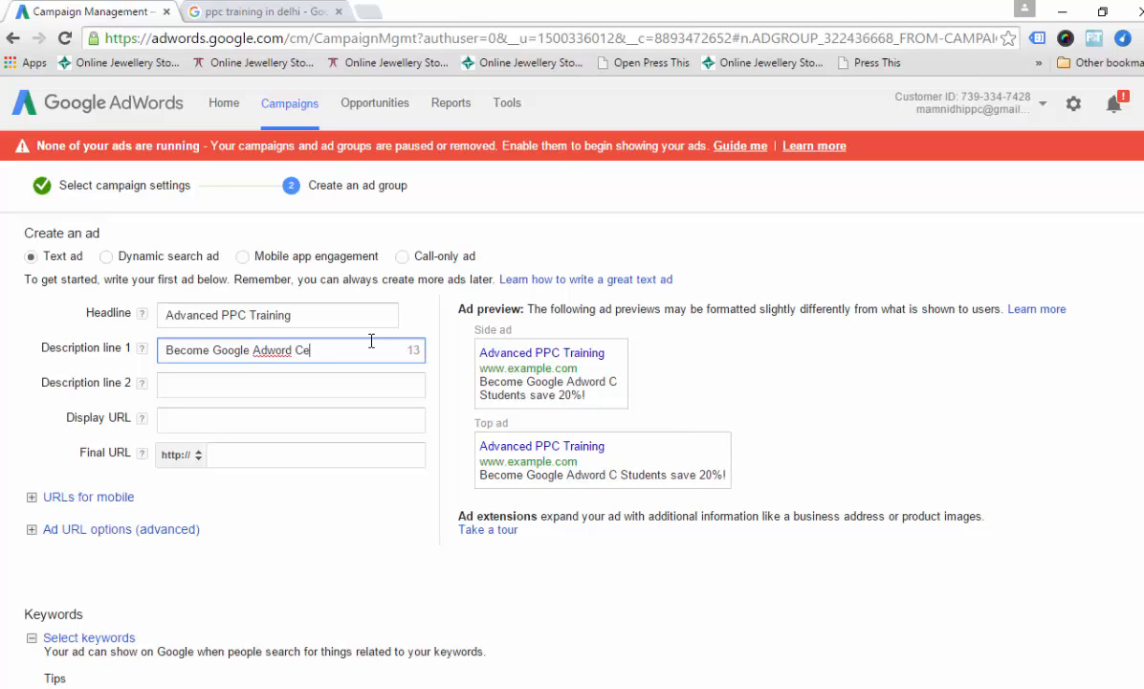
type("rtifif")
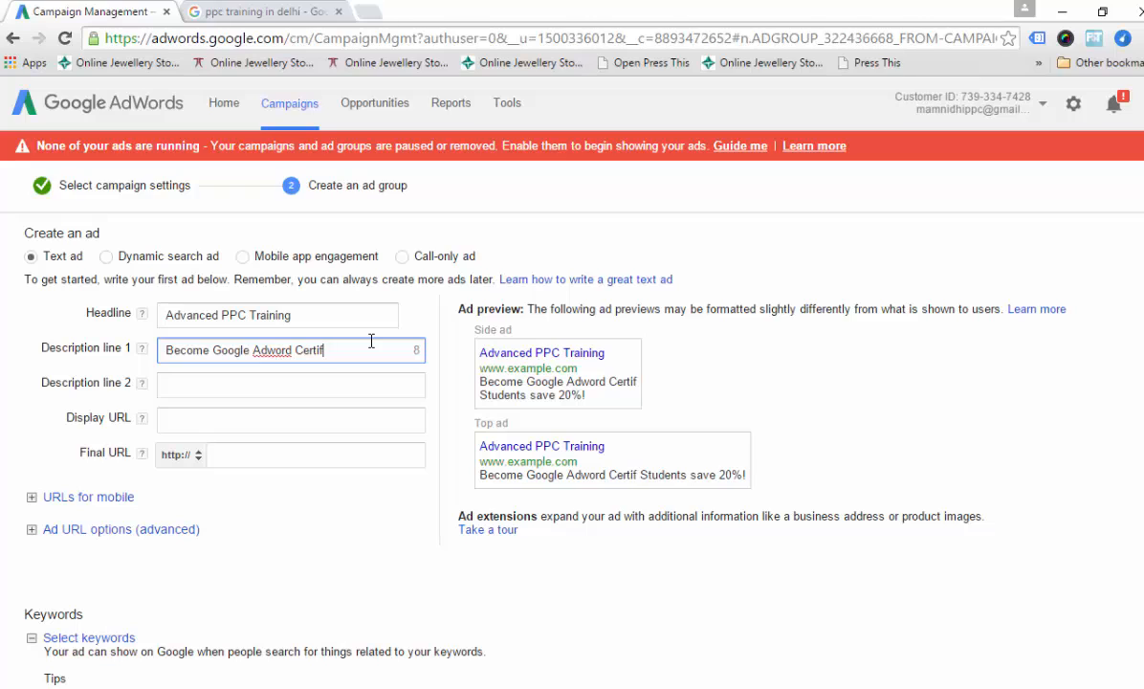
type("ied")
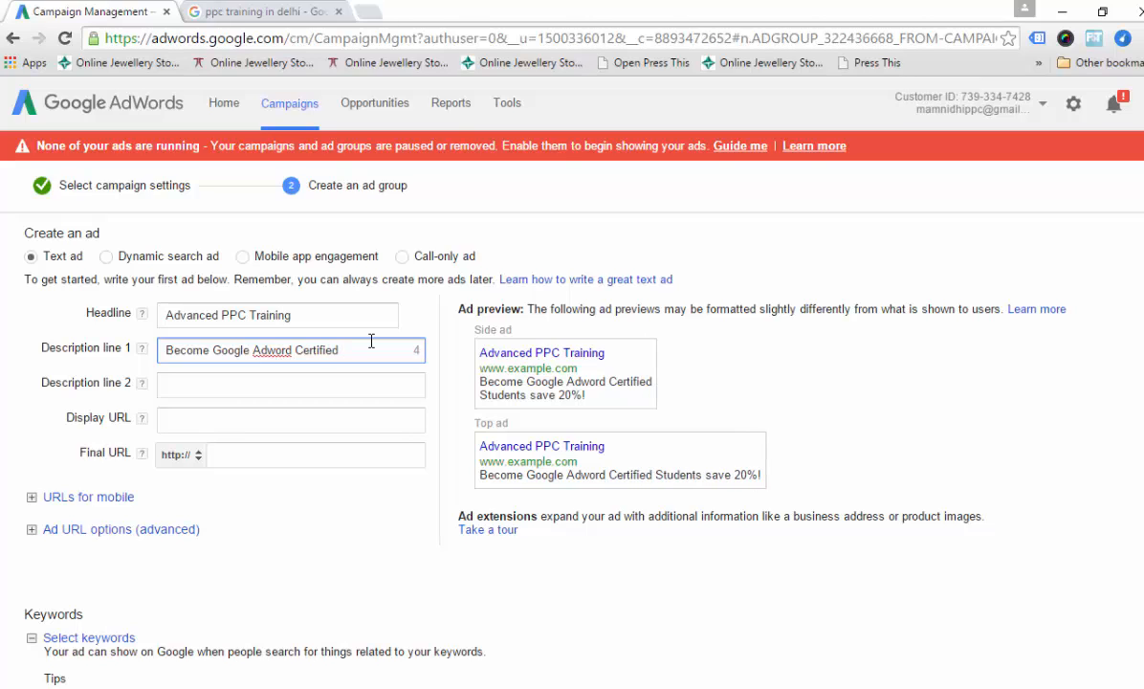
Fill in the ad's description line 2 with "Join Now,Limited Seats only,Call Now".
left_click(323, 387)
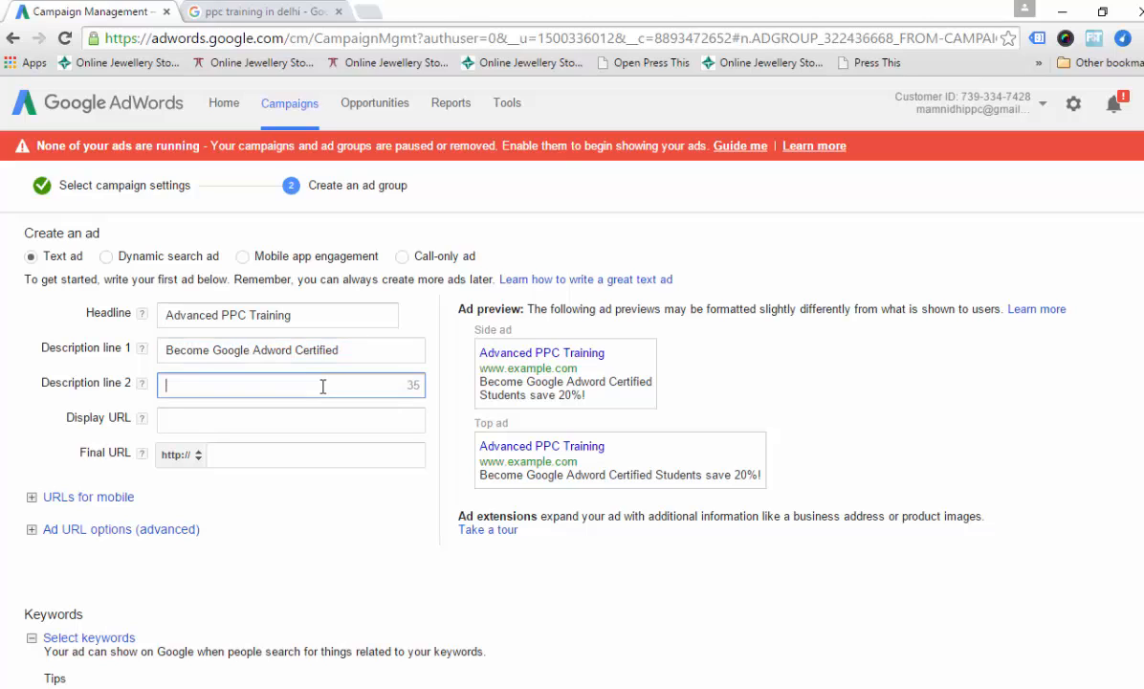
type("Join ")
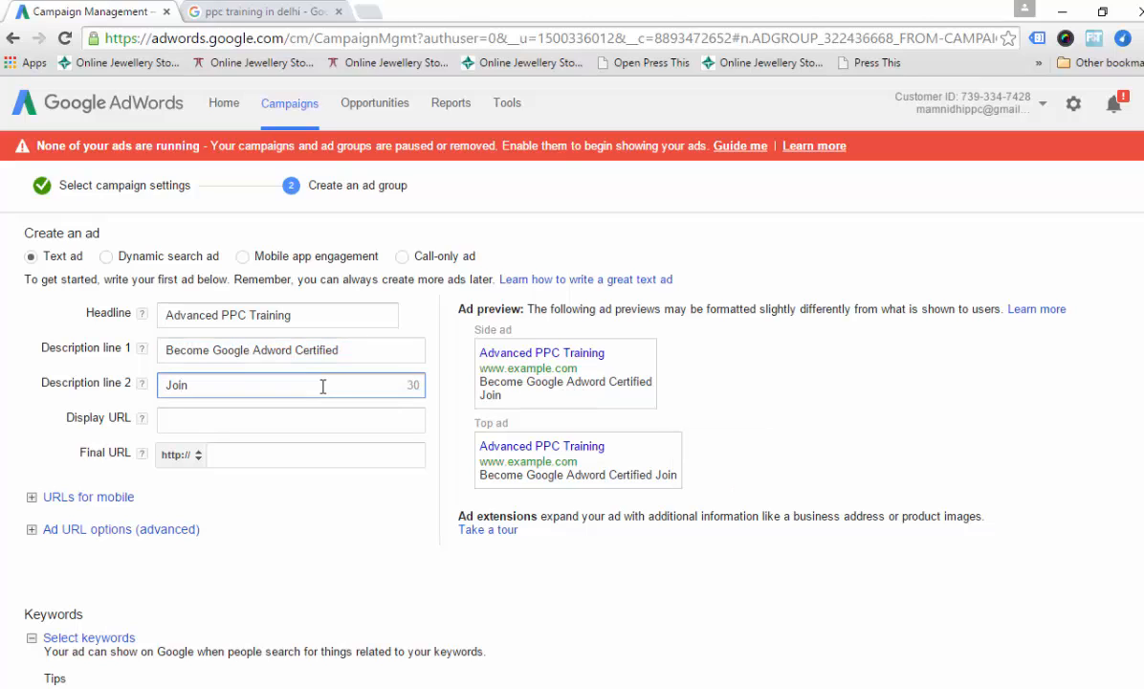
type("Now,")
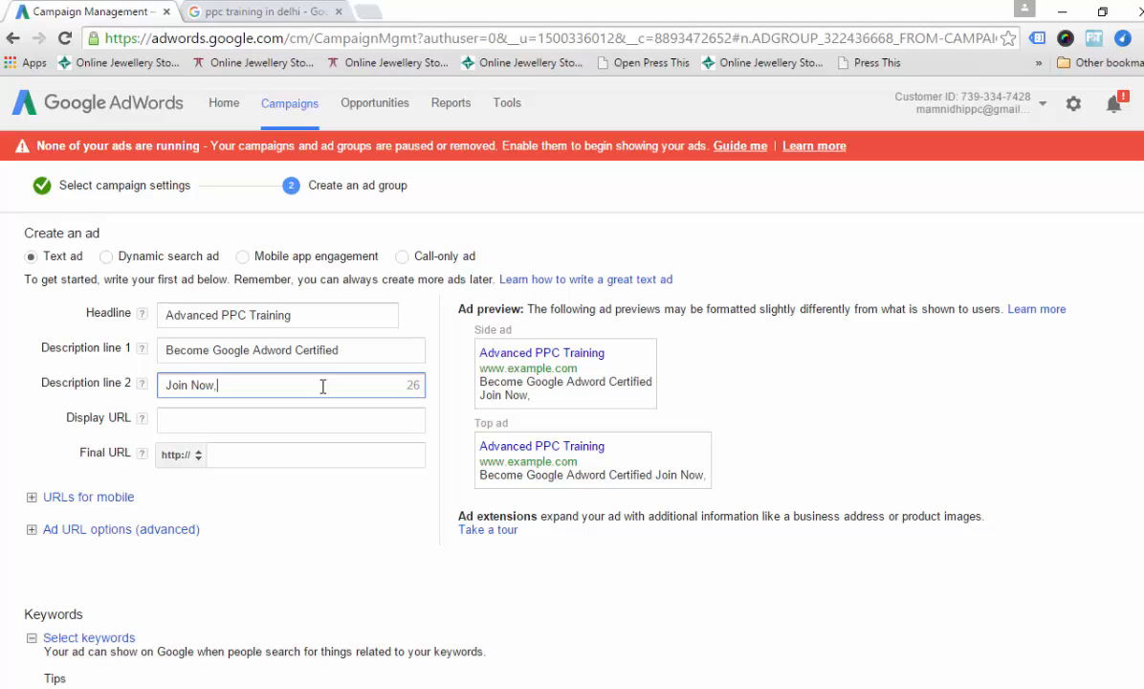
type("Limited ")
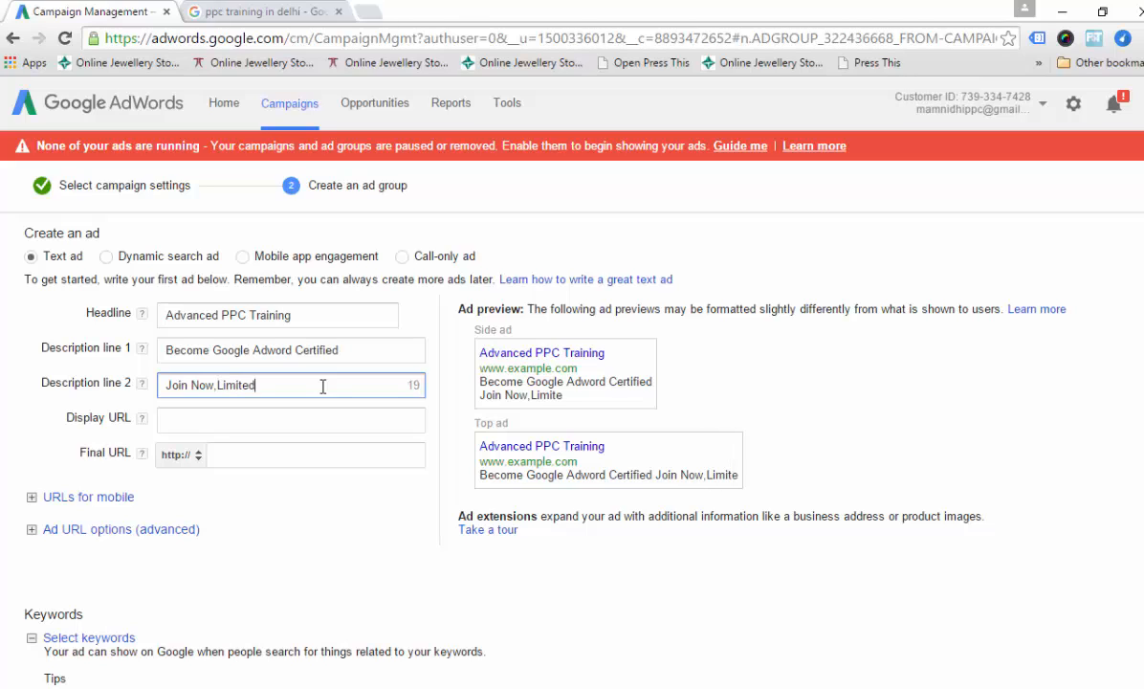
type("Su")
key("BackSpace")
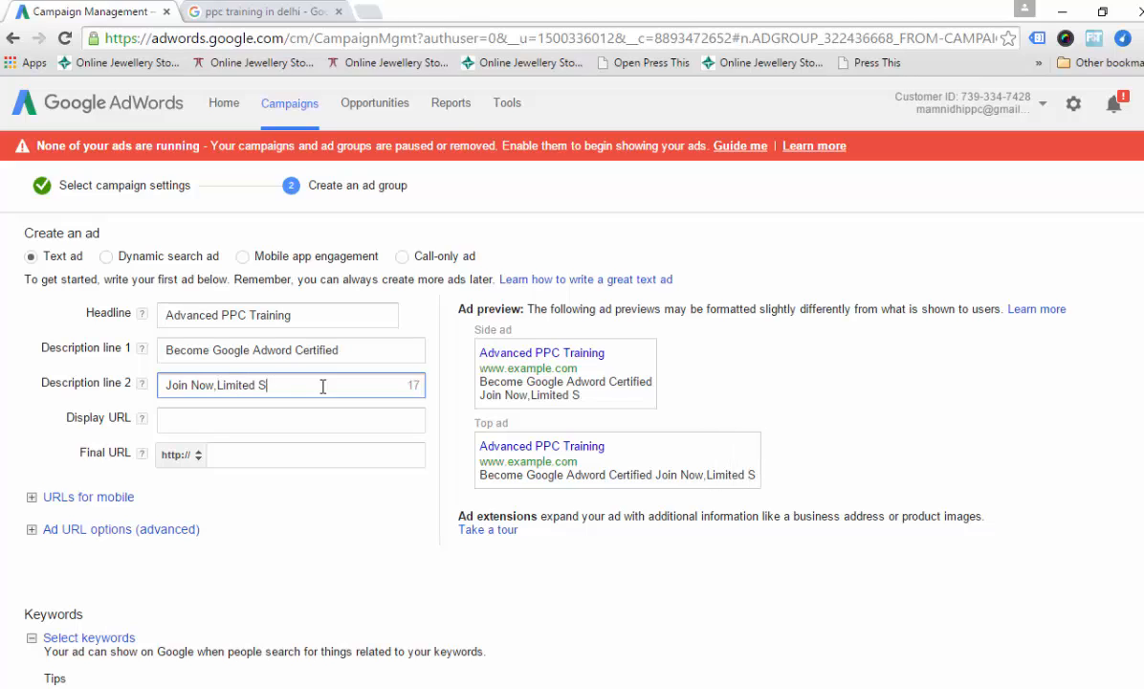
type("eats ")
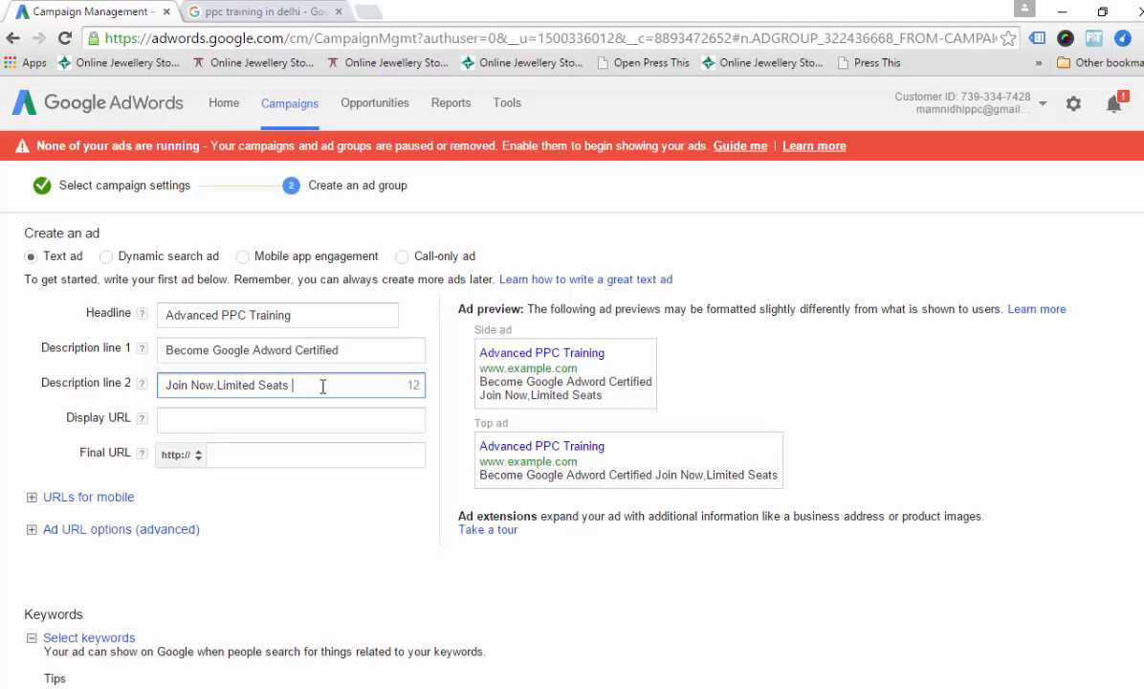
type("only")
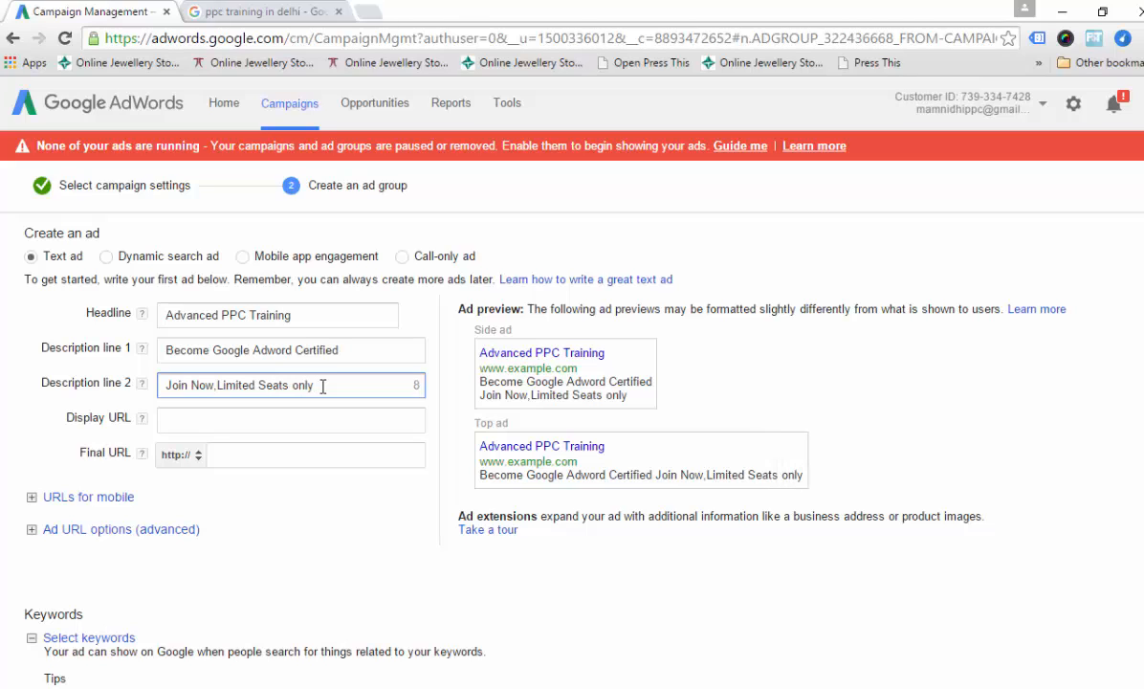
type(",Call Now")
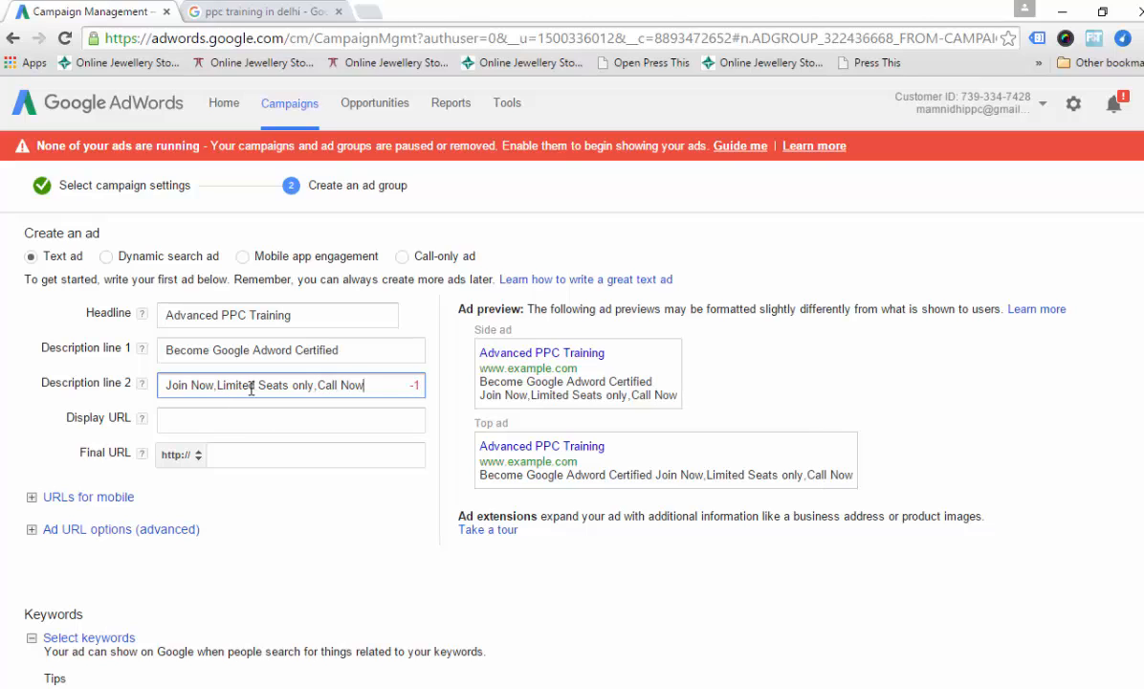
Remove "Join Now," from description line 2 so that it reads "Limited Seats only,Call Now".
left_click(289, 386)
left_click_drag(215, 386, 126, 376)
key("BackSpace")
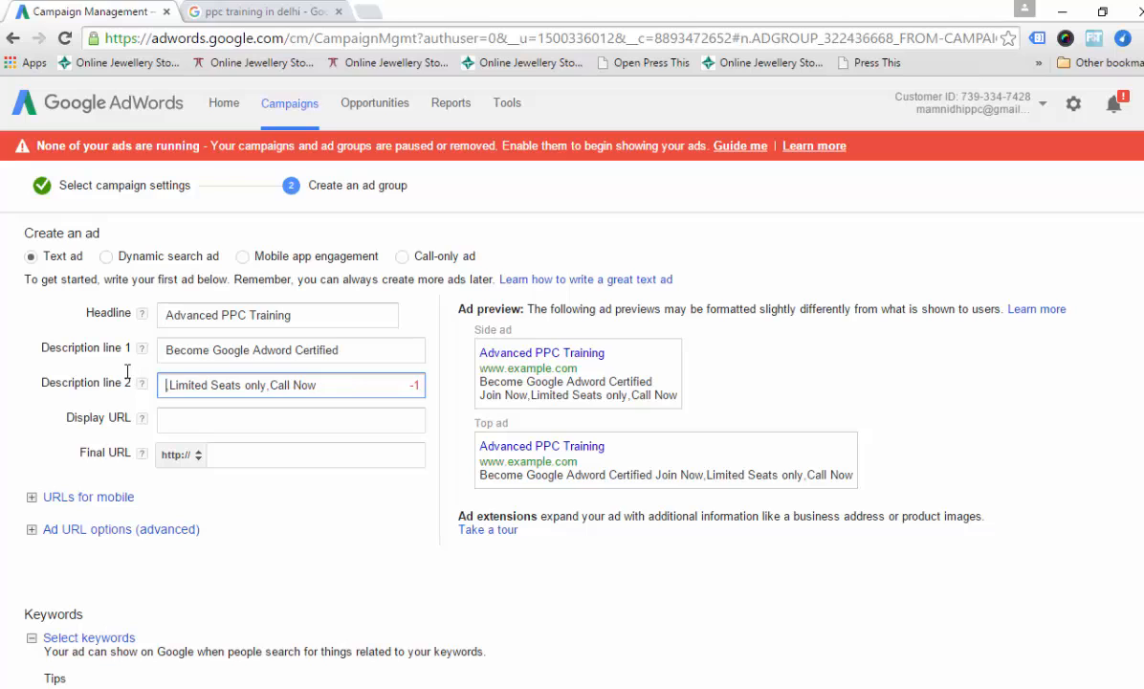
key("Delete")
key("Delete")
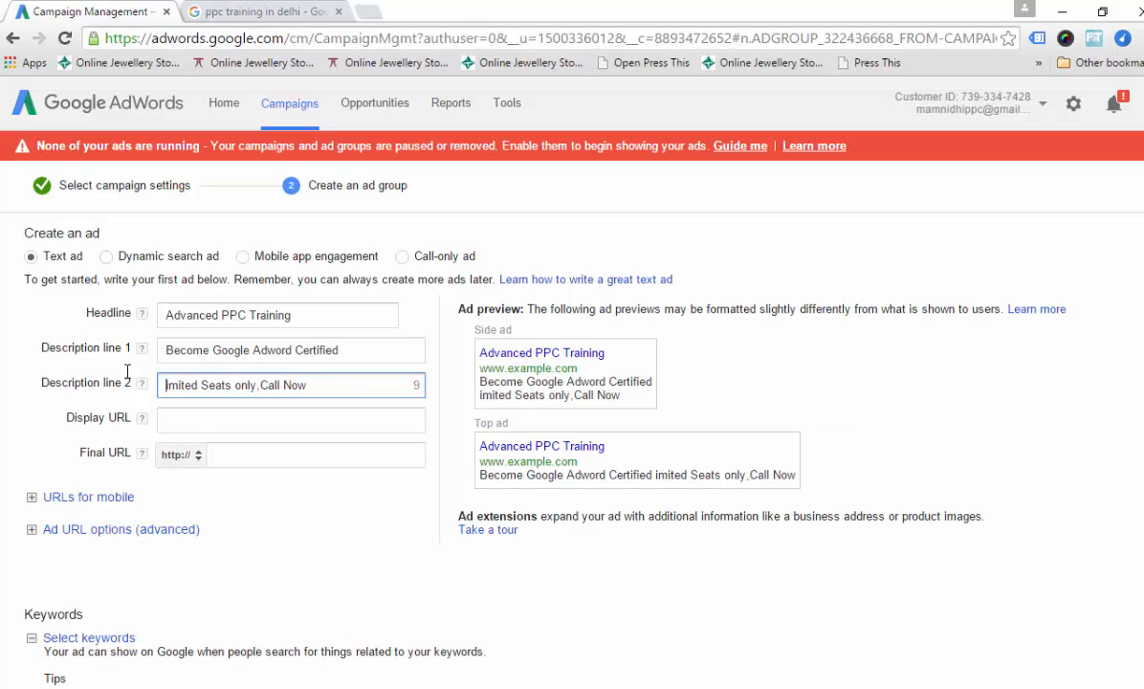
type("L")
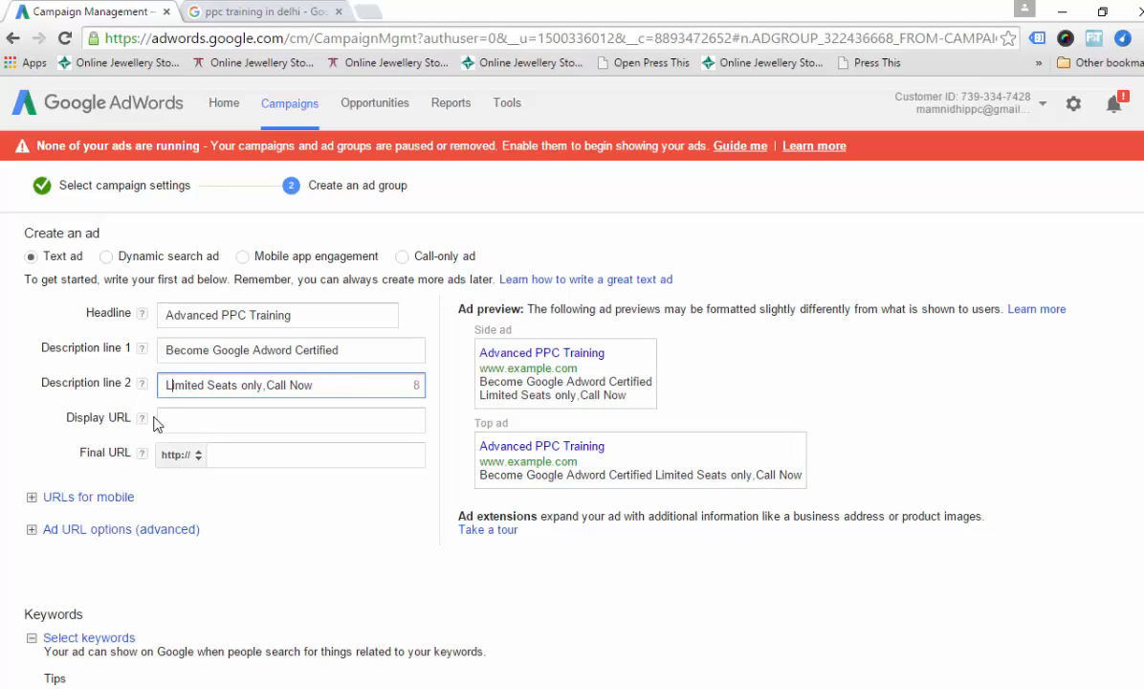
left_click(193, 420)
type("w")
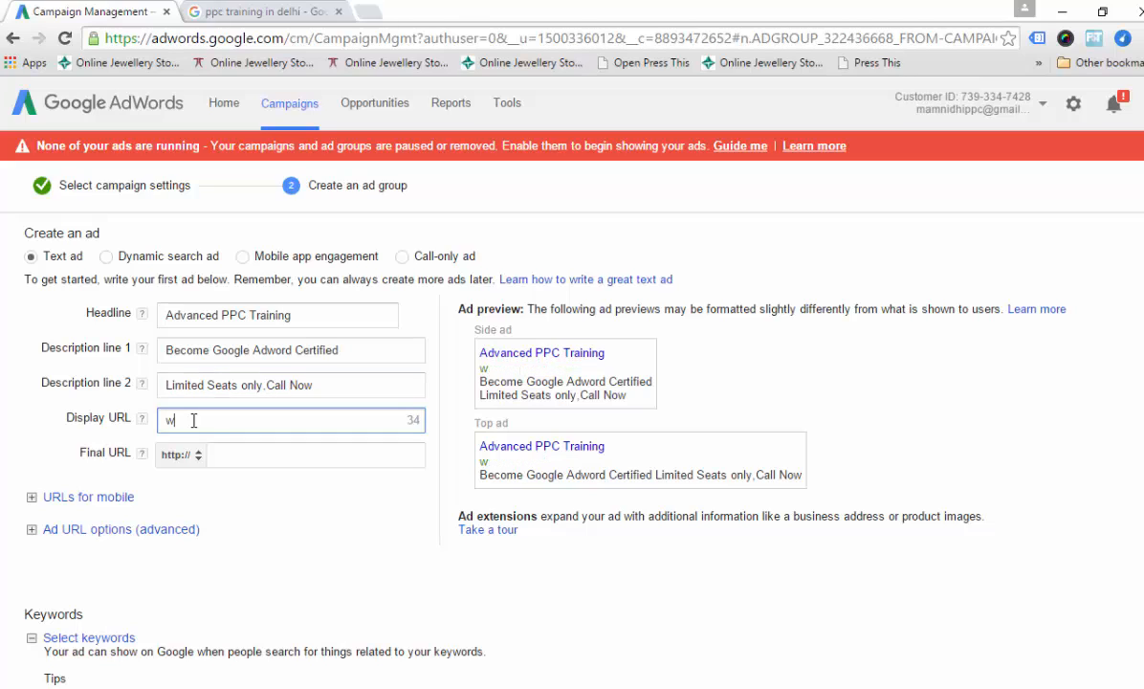
type("ww.nidhimam")
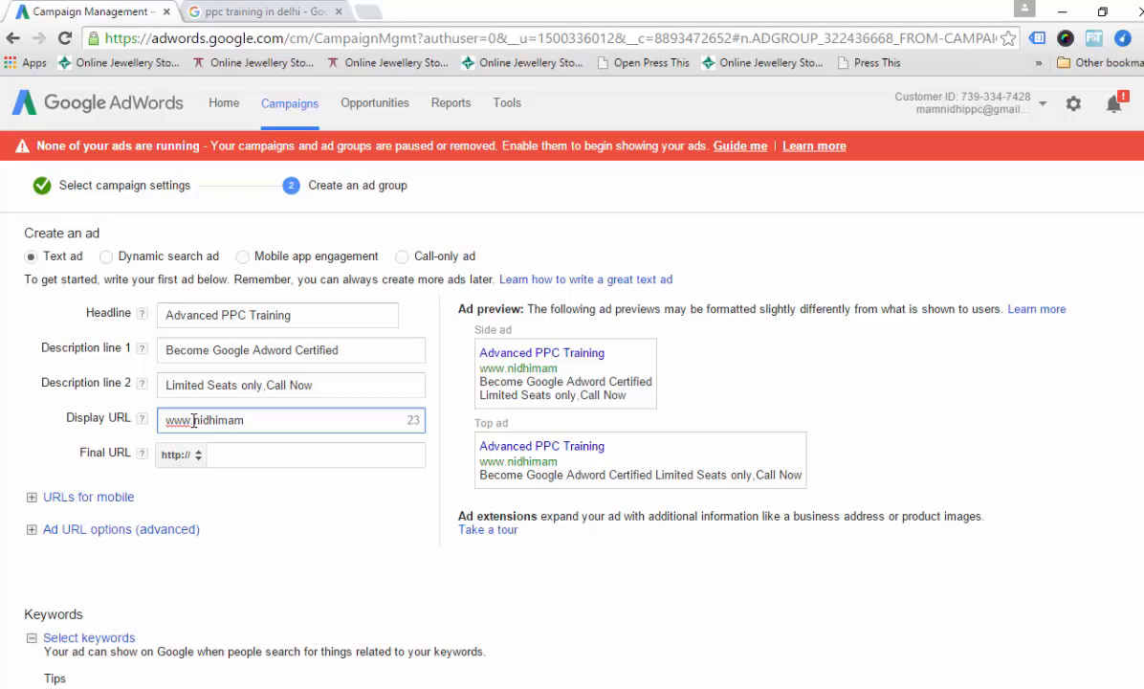
type(".in")
key("Tab")
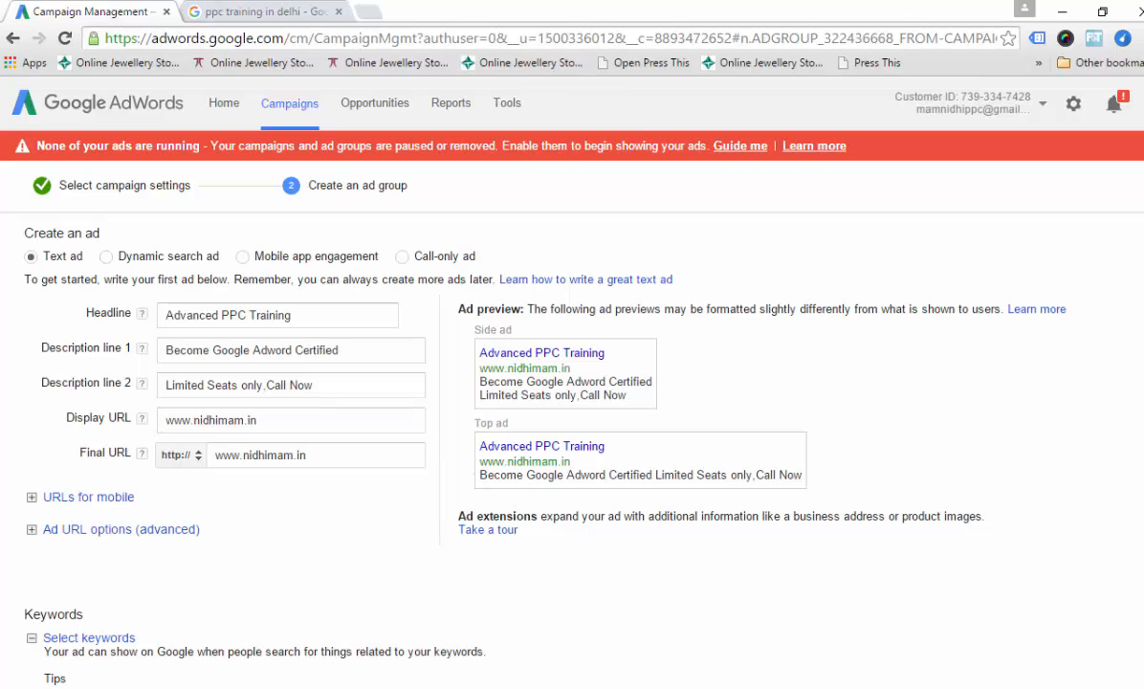
Enter "PPC training in Delhi" as the ad group's first keyword.
scroll(508, 424, "down", 1)
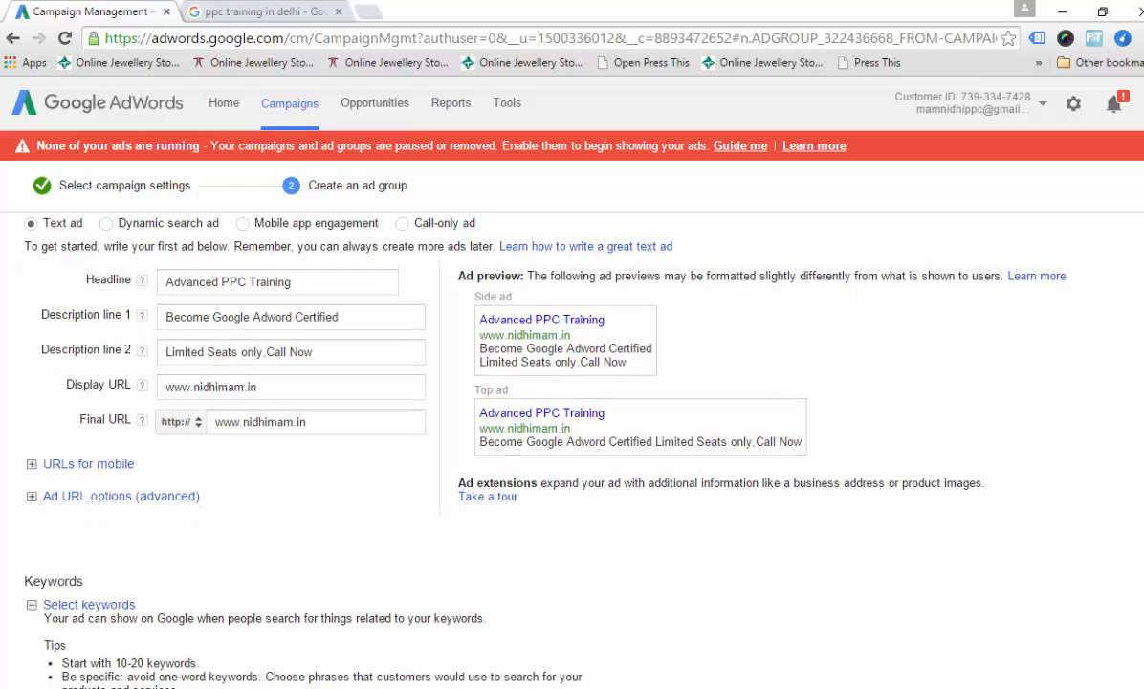
scroll(508, 424, "down", 1)
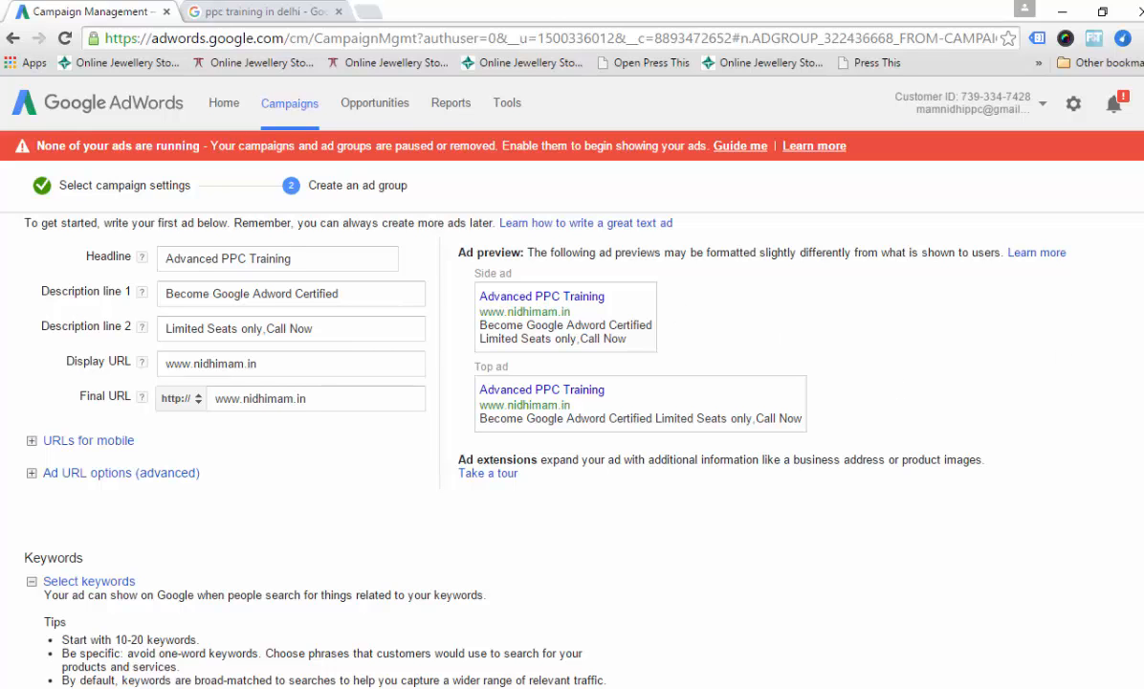
scroll(572, 440, "down", 5)
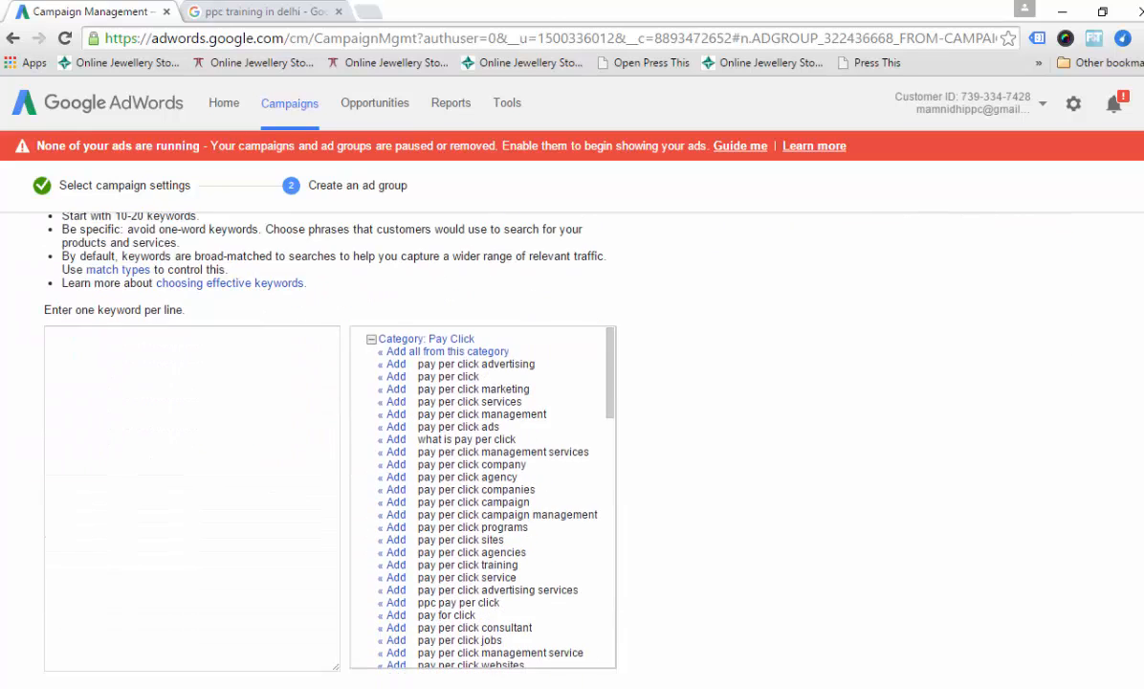
left_click(210, 384)
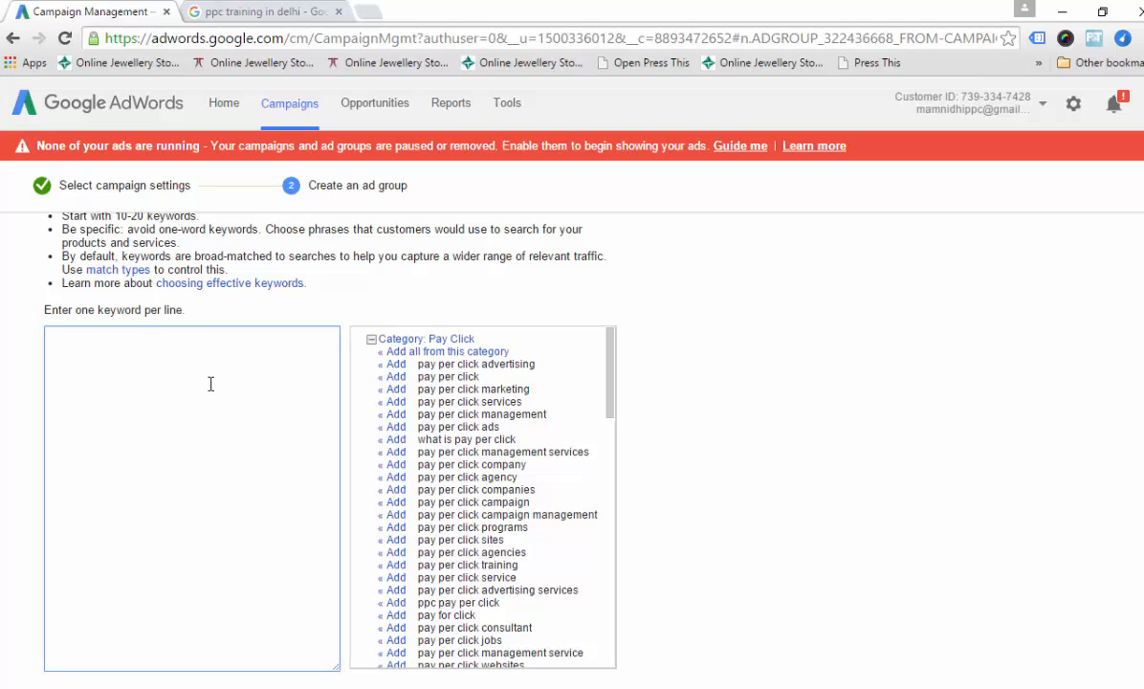
left_click(517, 112)
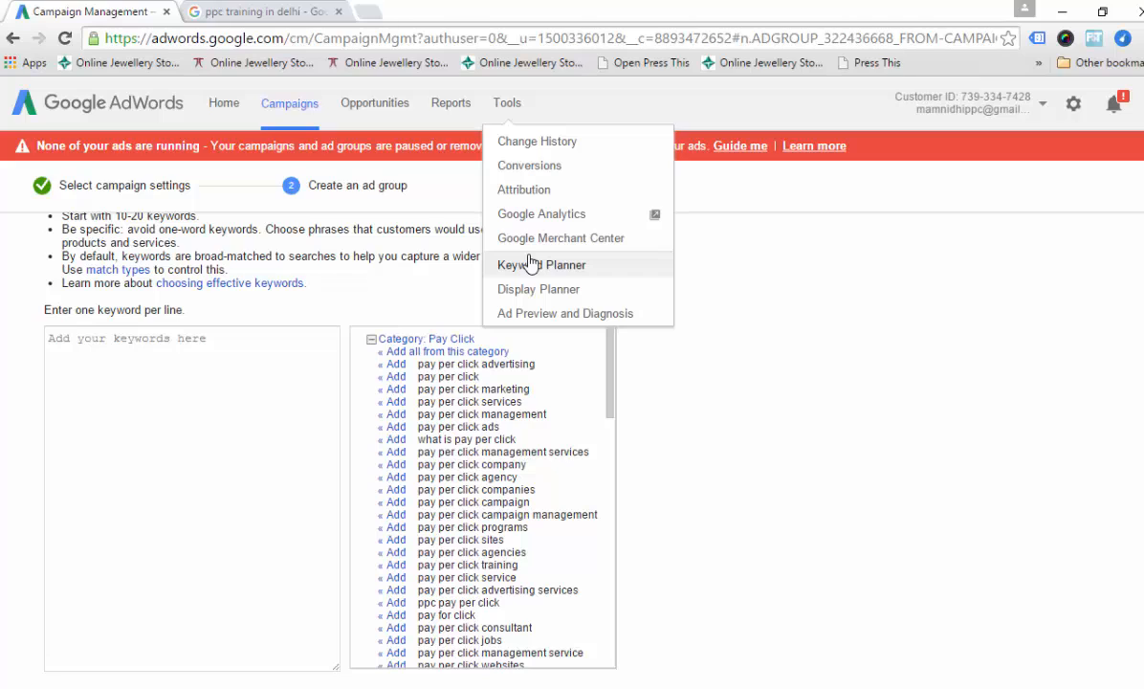
left_click(129, 378)
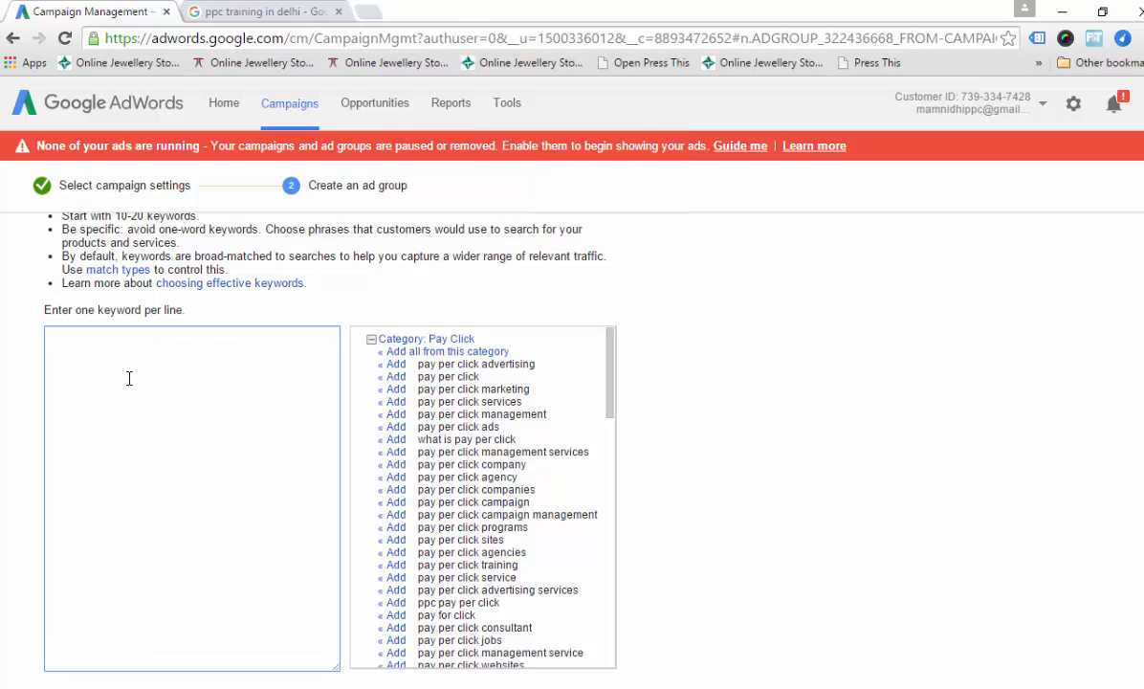
type("PPC training in Delhi")
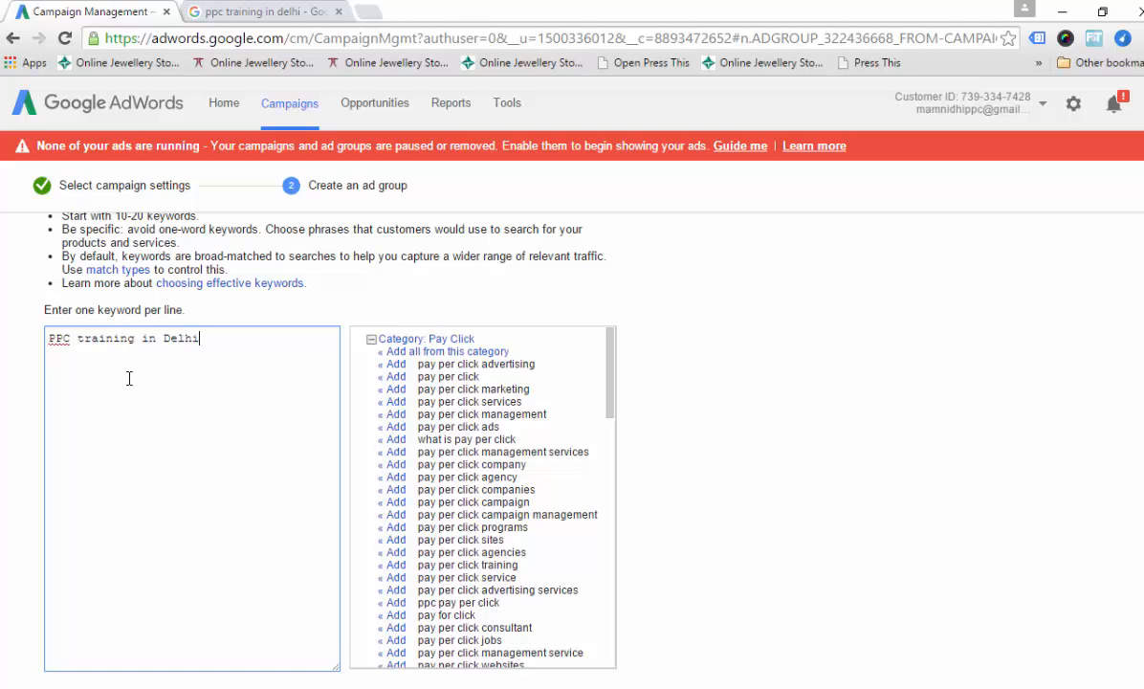
key("Return")
Add "Advanced PPC Training In Delhi" on the second line of the keyword list.
type("Advanced PPC Trainign")
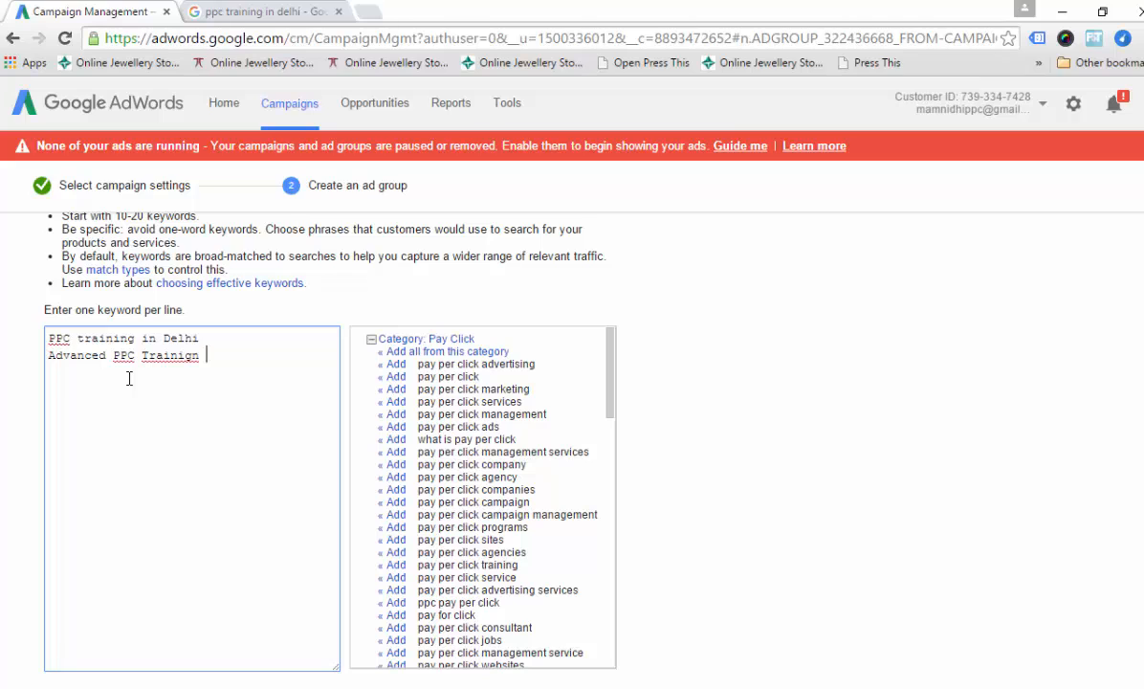
key("BackSpace")
key("BackSpace")
type("ng")
type("In Delhi")
key("Return")
Add the keywords "PPC" and "Google Adwords" on separate lines of the keyword list.
type("PPC")
key("Return")
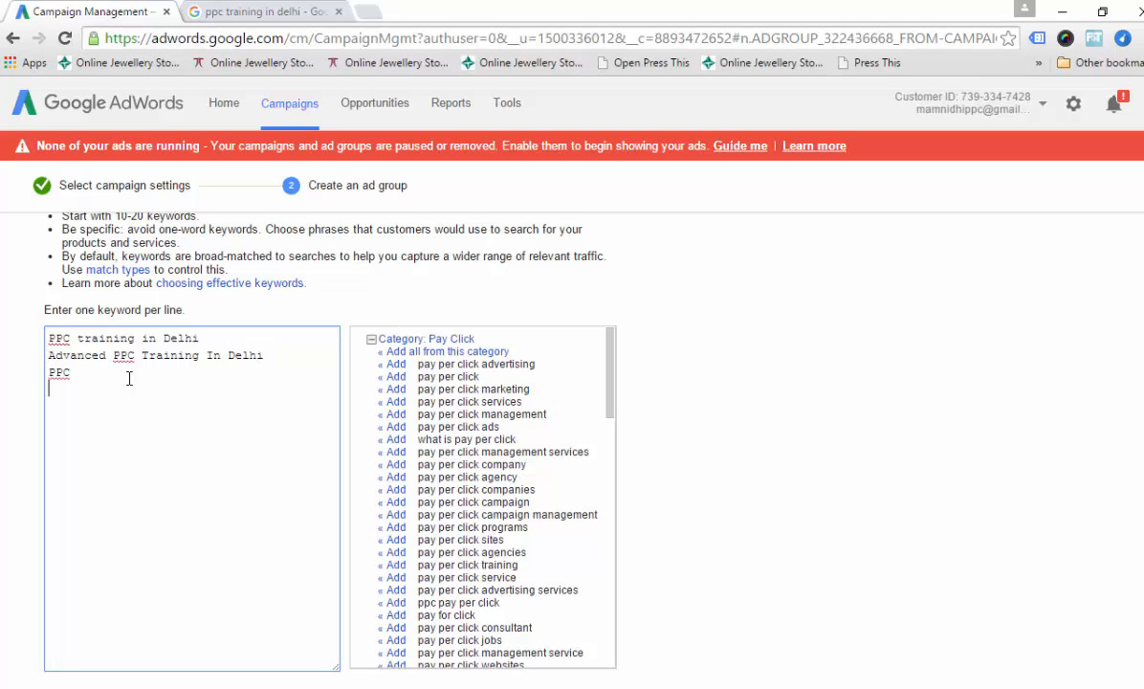
type("Google Adwords")
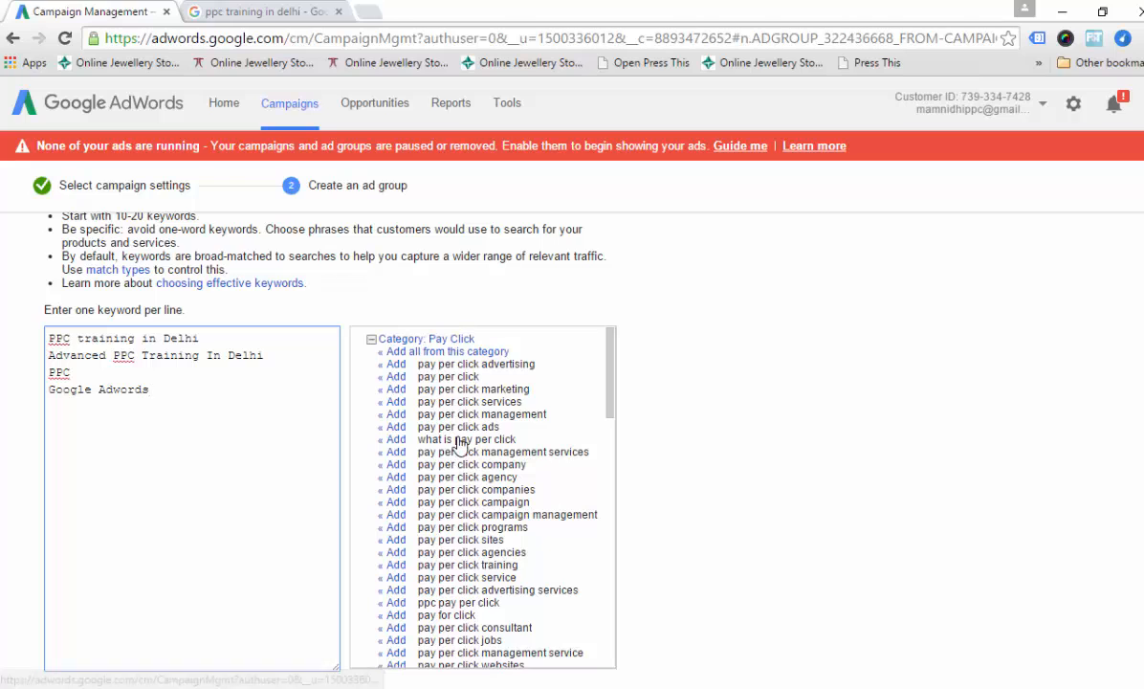
Add the suggested keywords "pay per click", "what is pay per click", "pay per click campaign" and "pay per click companies" from the Pay Click category.
left_click(390, 376)
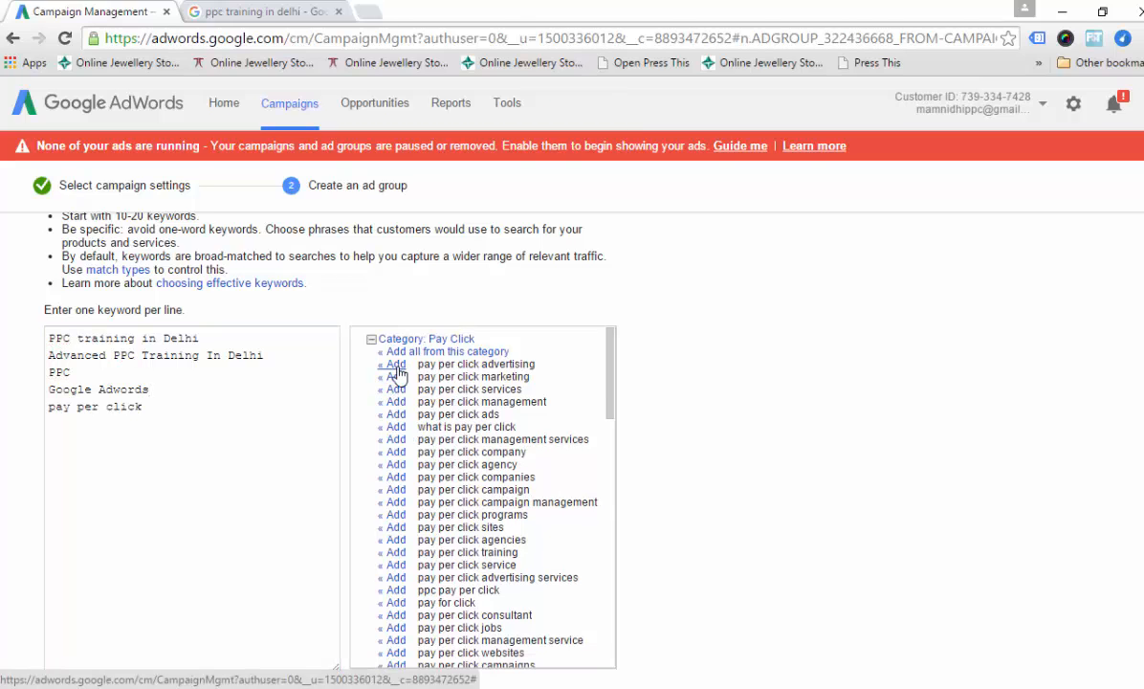
left_click(394, 426)
left_click(395, 477)
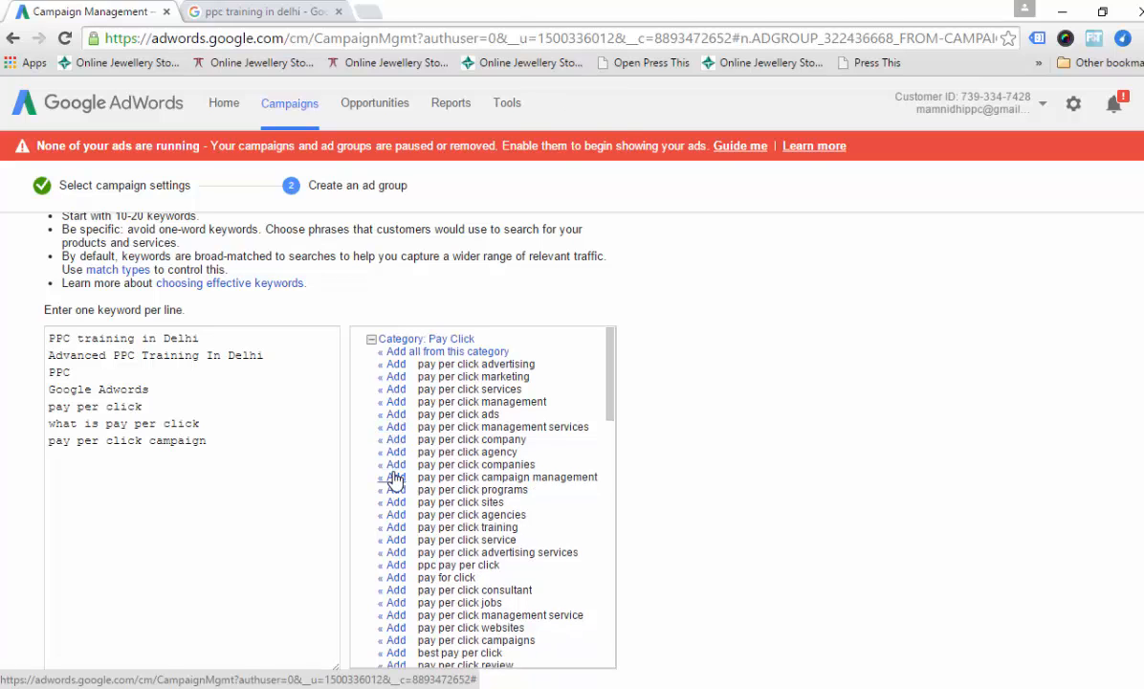
left_click(395, 464)
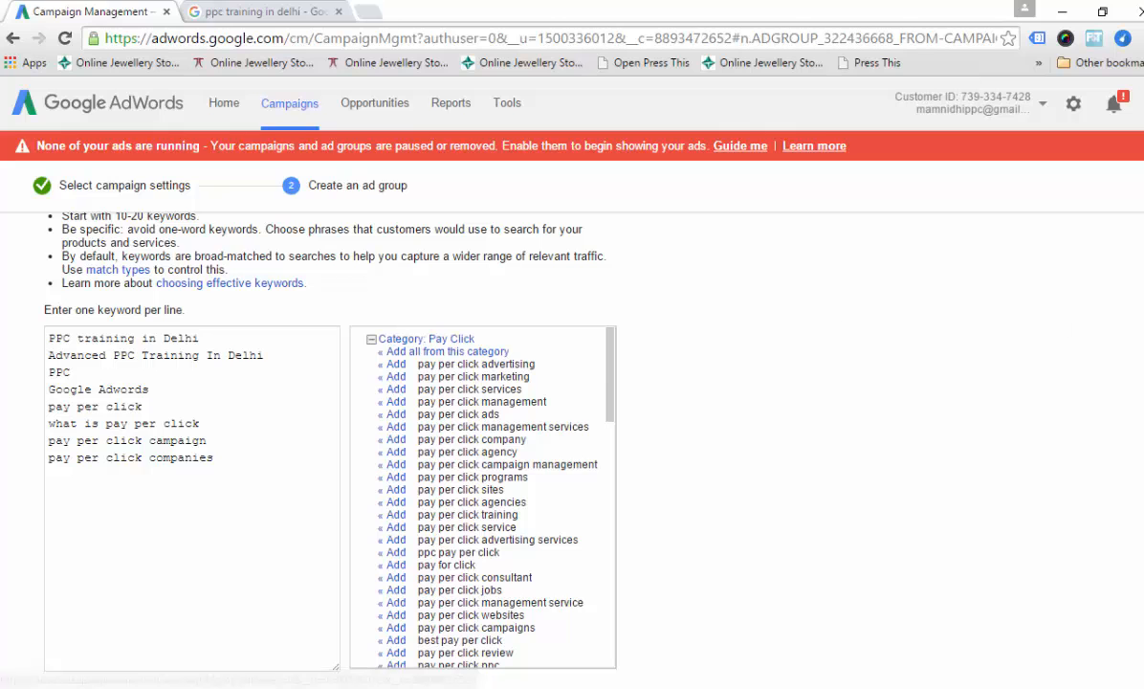
Try to save the new ad group, keeping its default maximum cost-per-click bid.
scroll(727, 439, "down", 3)
scroll(574, 430, "down", 2)
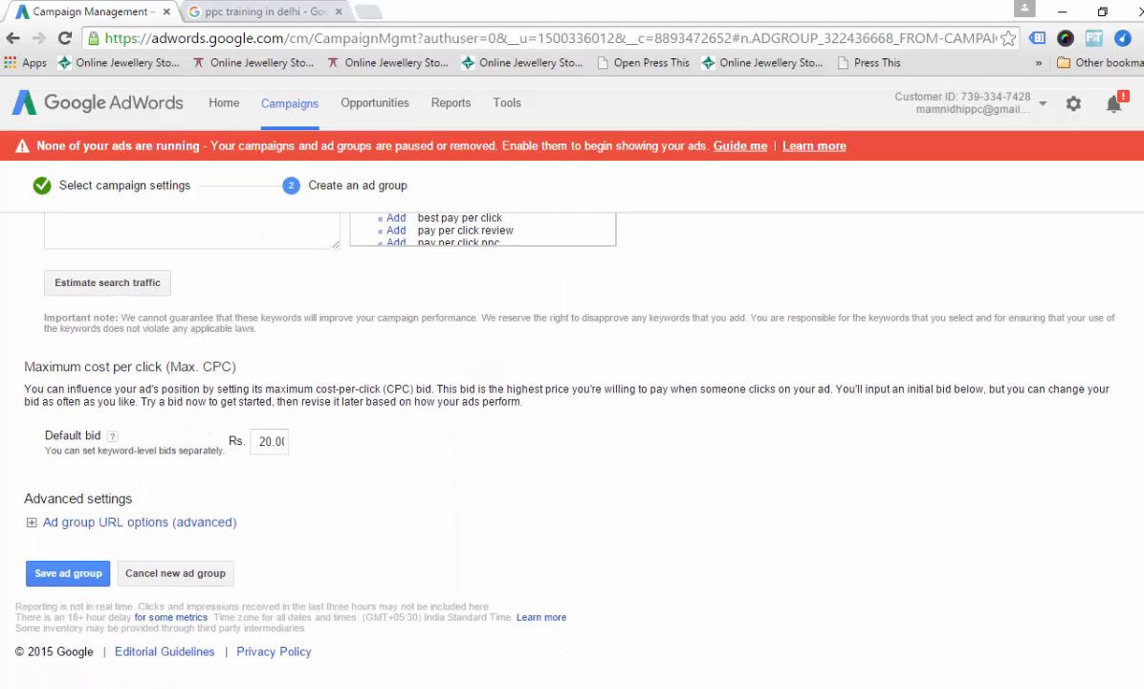
left_click(273, 440)
left_click(48, 579)
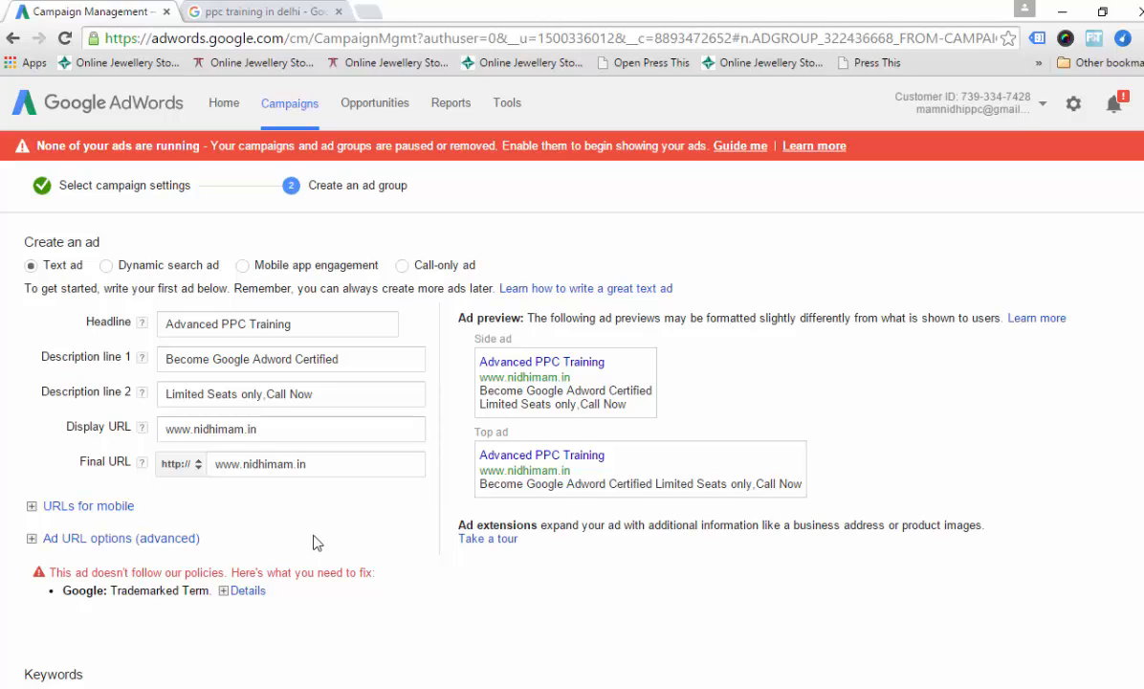
Remove the trademarked word "Google" from description line 1 so that it reads "Become Adword Certified".
left_click(247, 359)
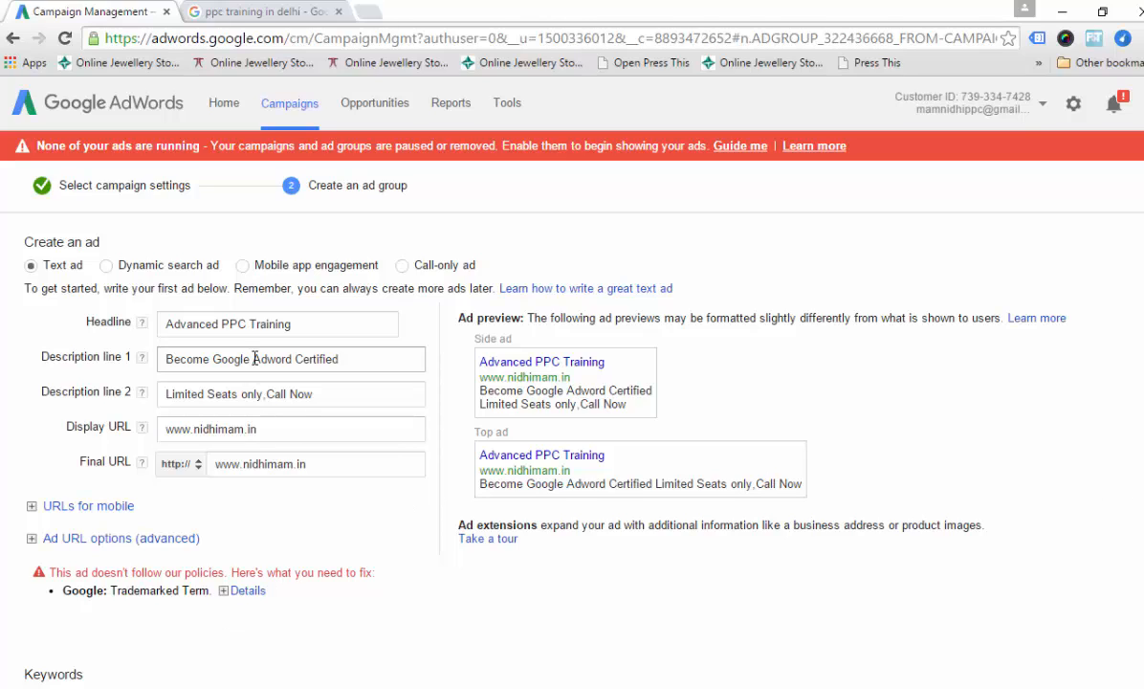
key("BackSpace")
key("BackSpace")
key("BackSpace")
key("BackSpace")
key("BackSpace")
key("BackSpace")
key("BackSpace")
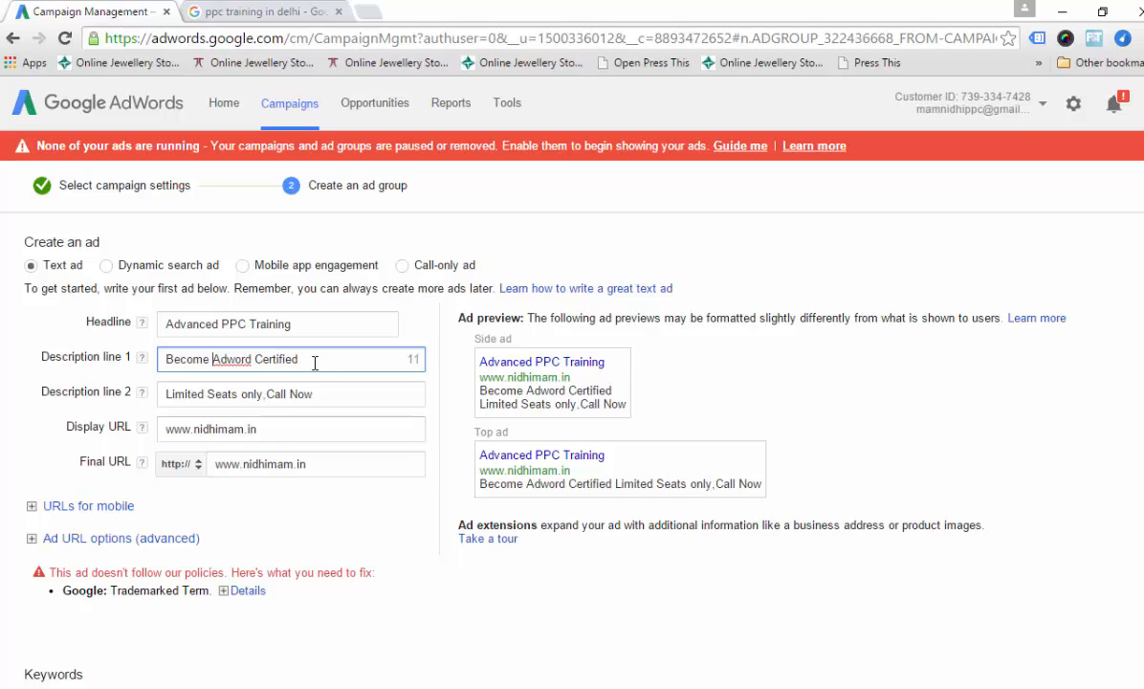
Try to extend description line 1 to "Become Adword Certified,Join Training".
key("BackSpace")
type(",")
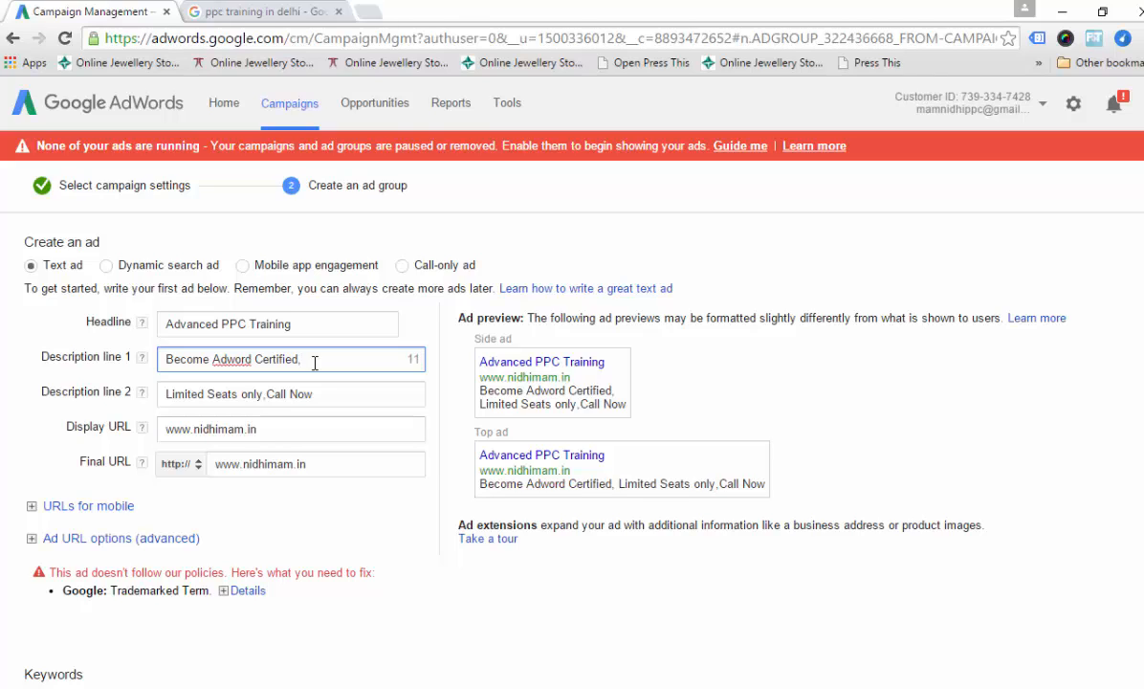
type("Ji")
key("BackSpace")
type("oin ")
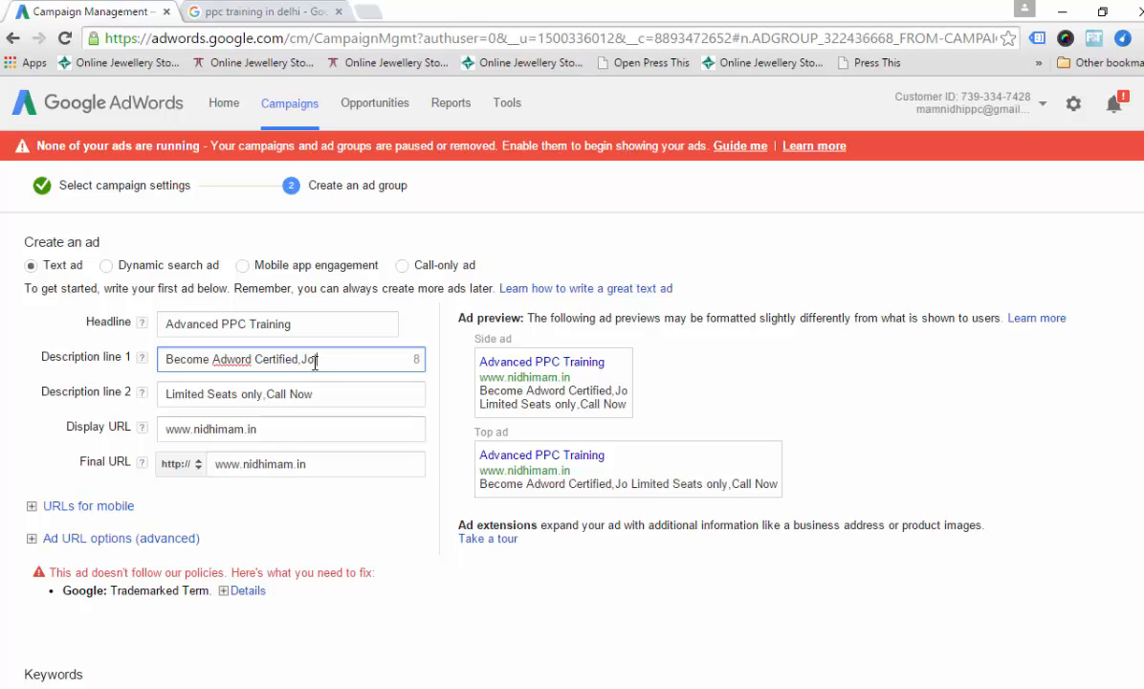
type("B")
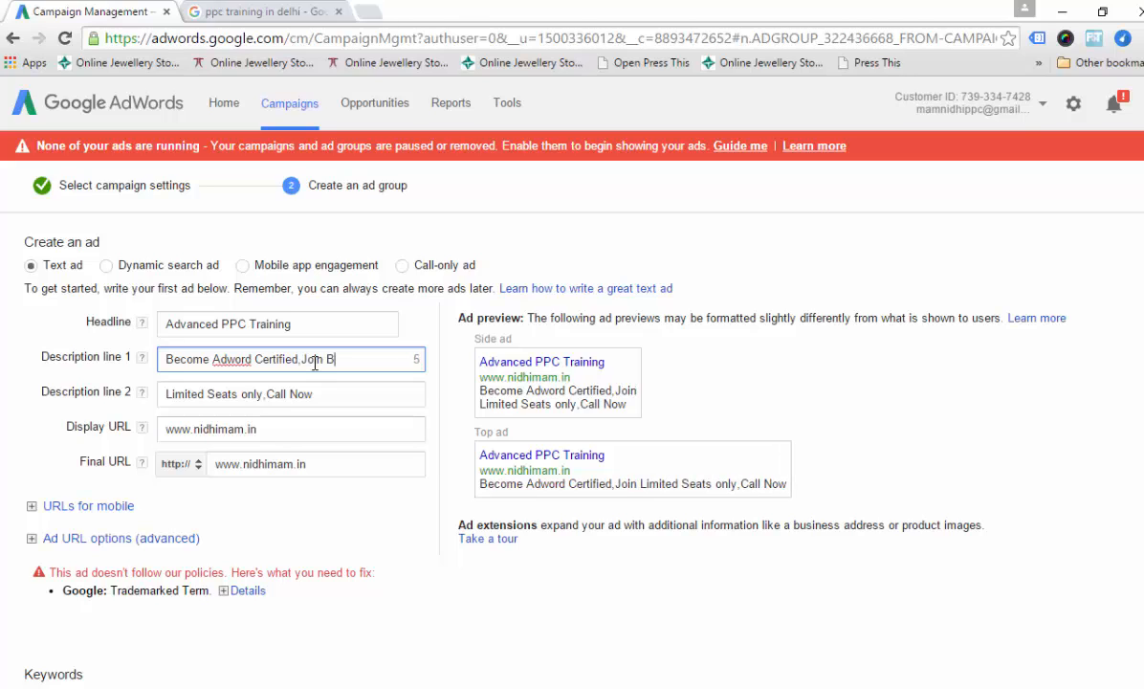
key("BackSpace")
type("Trau")
key("BackSpace")
type("in")
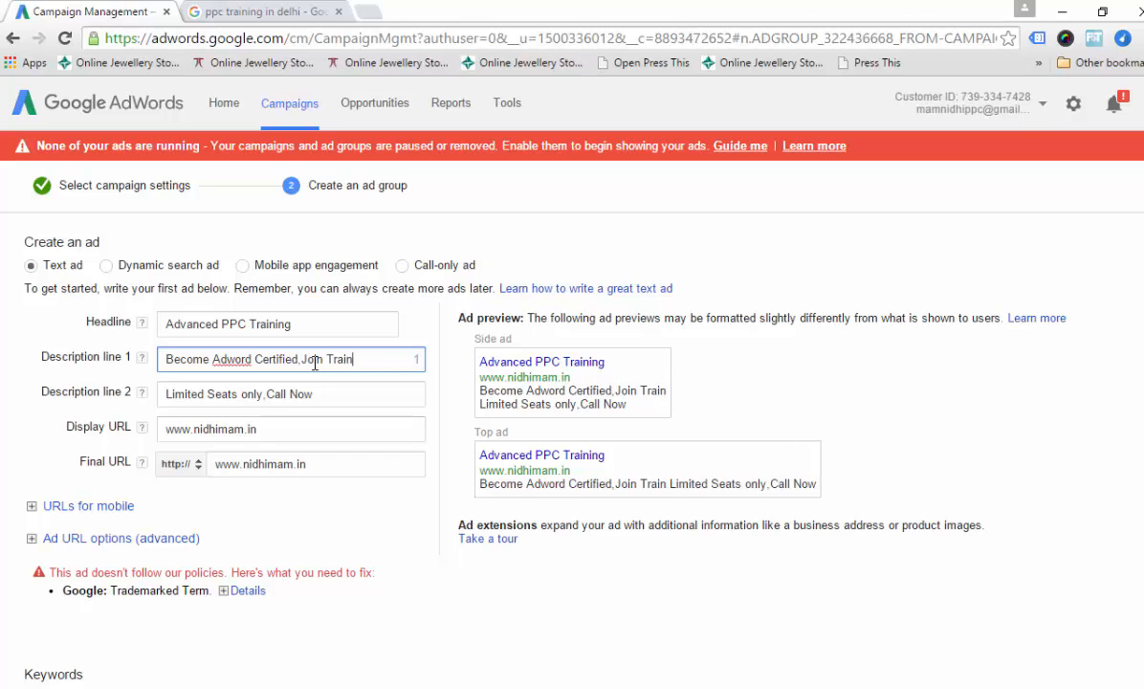
type("ign")
key("BackSpace")
key("BackSpace")
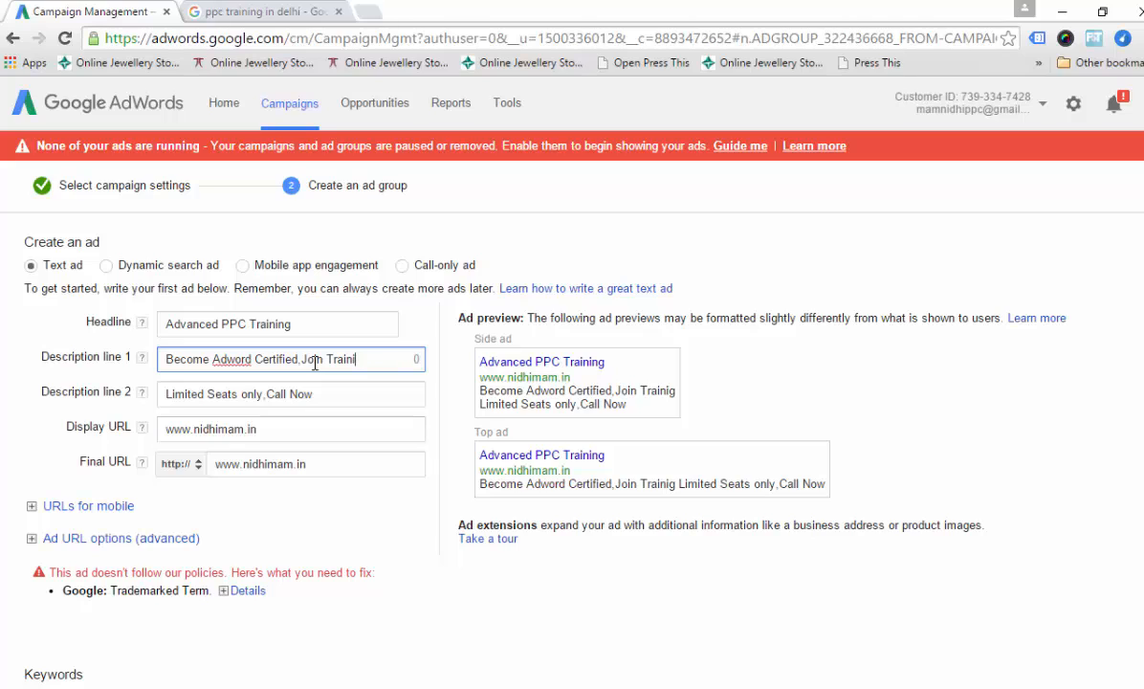
type("g")
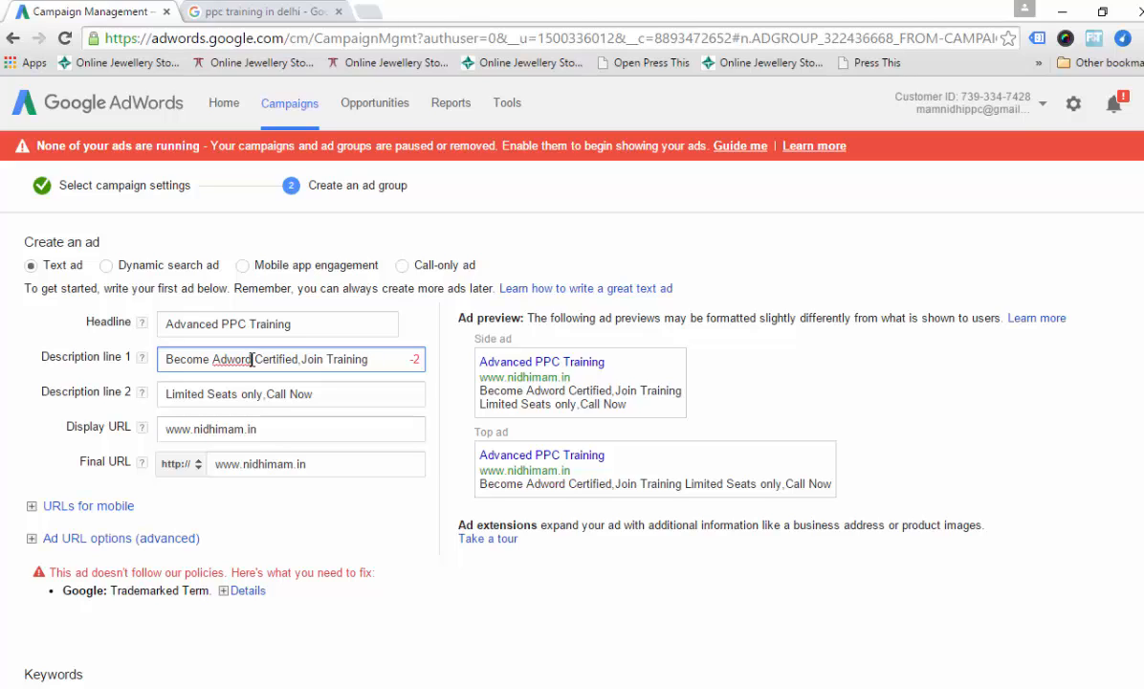
Delete ",Join Training" from the end of description line 1.
left_click_drag(367, 361, 303, 360)
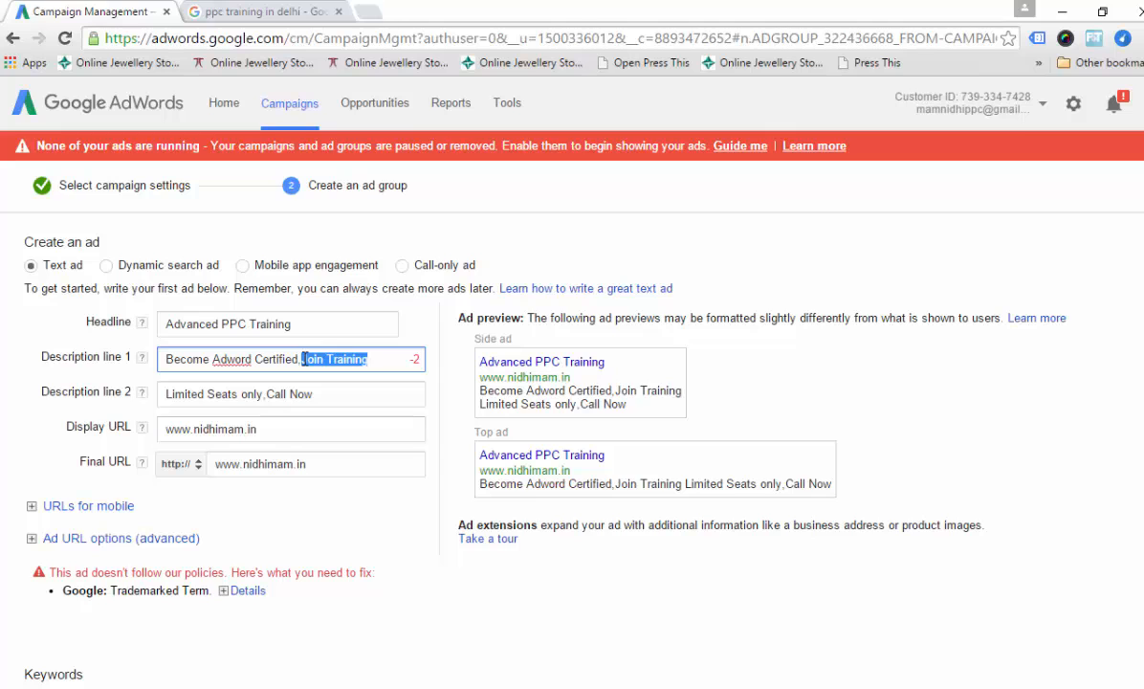
key("BackSpace")
key("BackSpace")
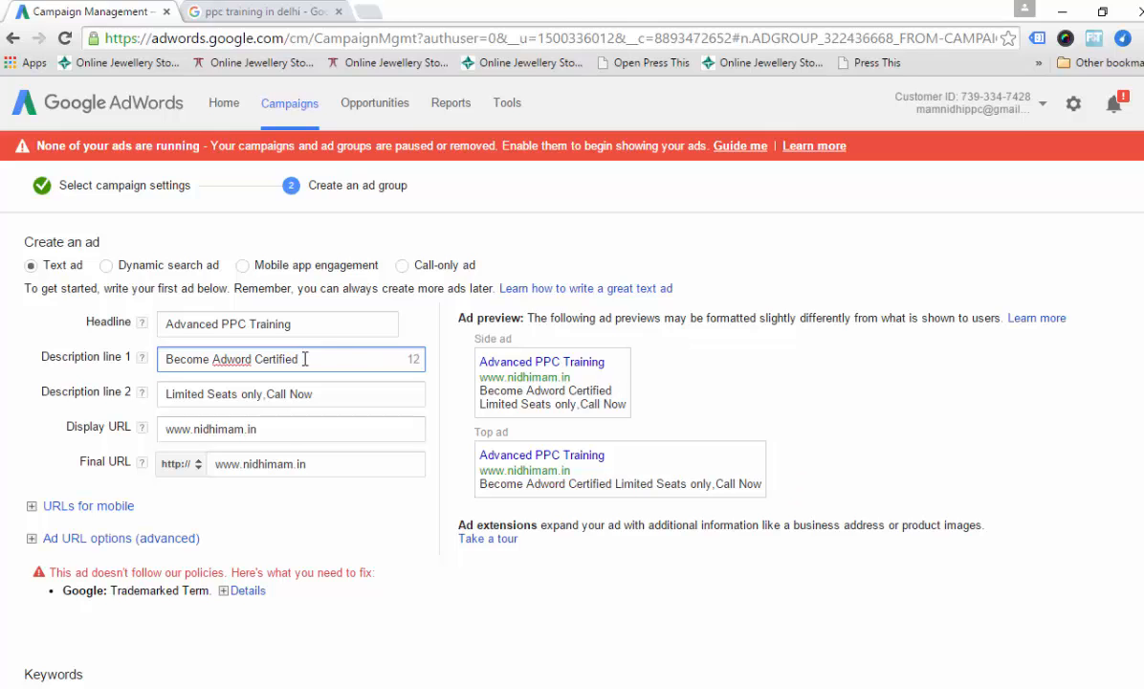
Save the ad group with the corrected text ad and its keywords.
scroll(1038, 401, "down", 3)
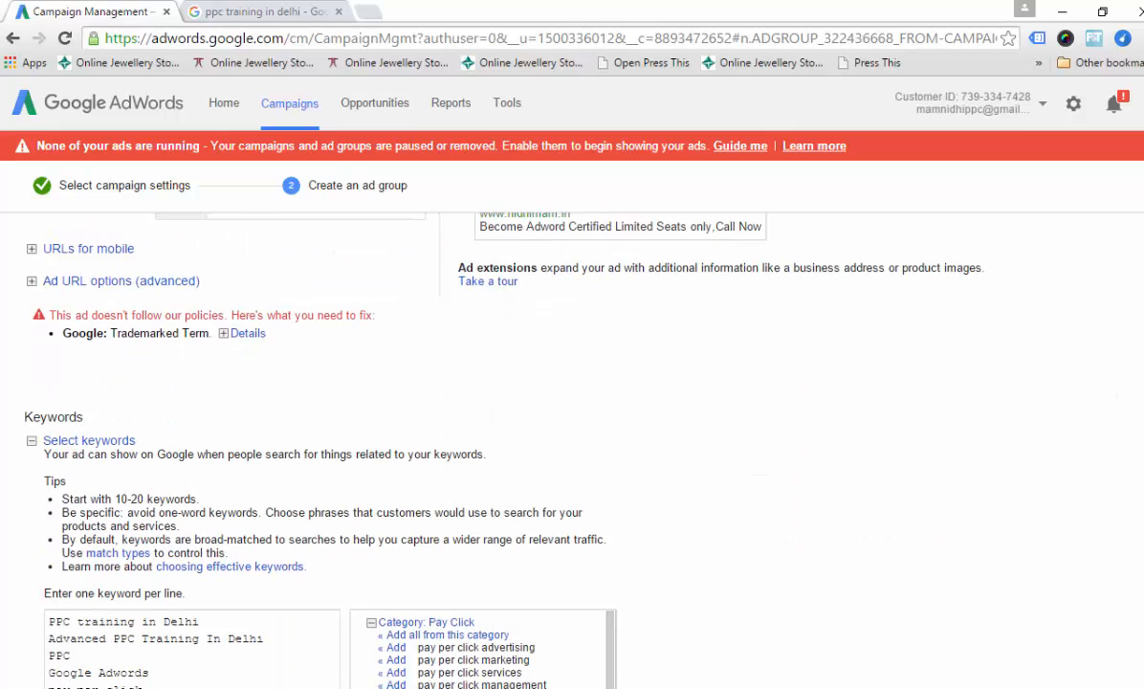
scroll(574, 450, "down", 7)
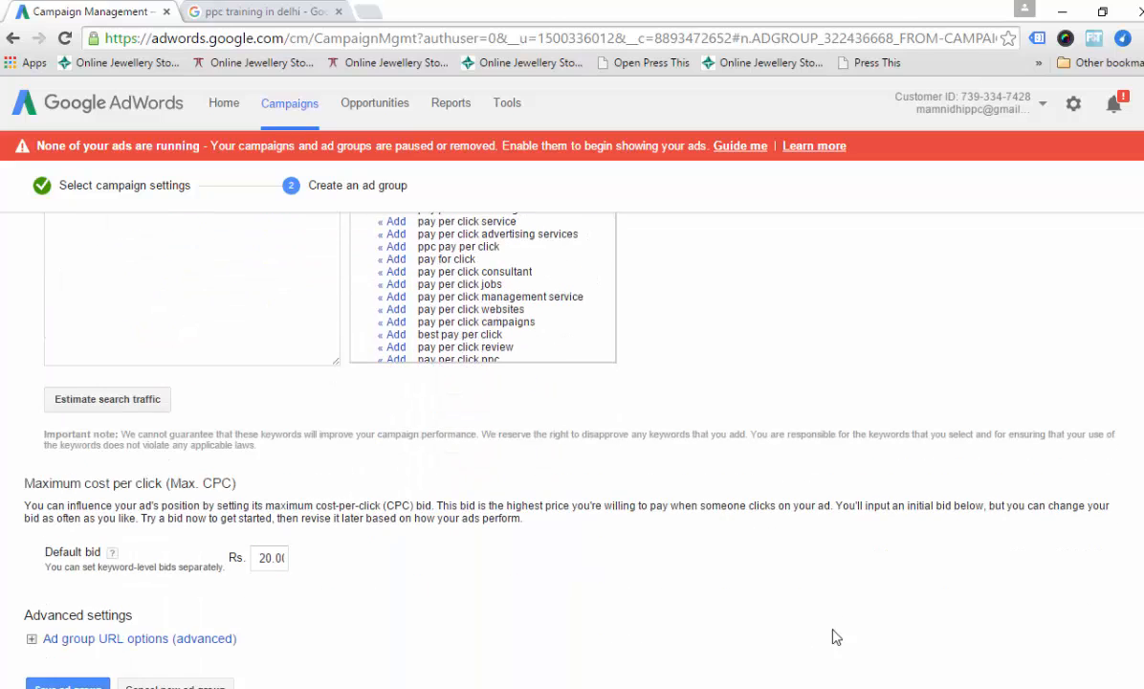
scroll(404, 483, "down", 1)
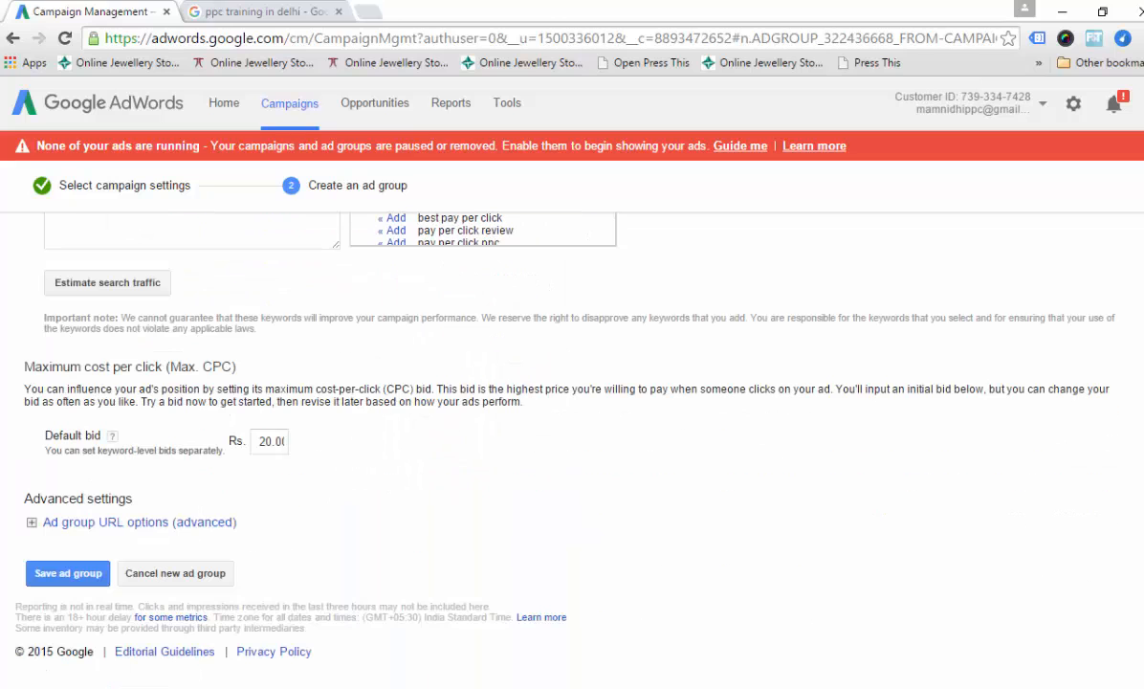
left_click(54, 575)
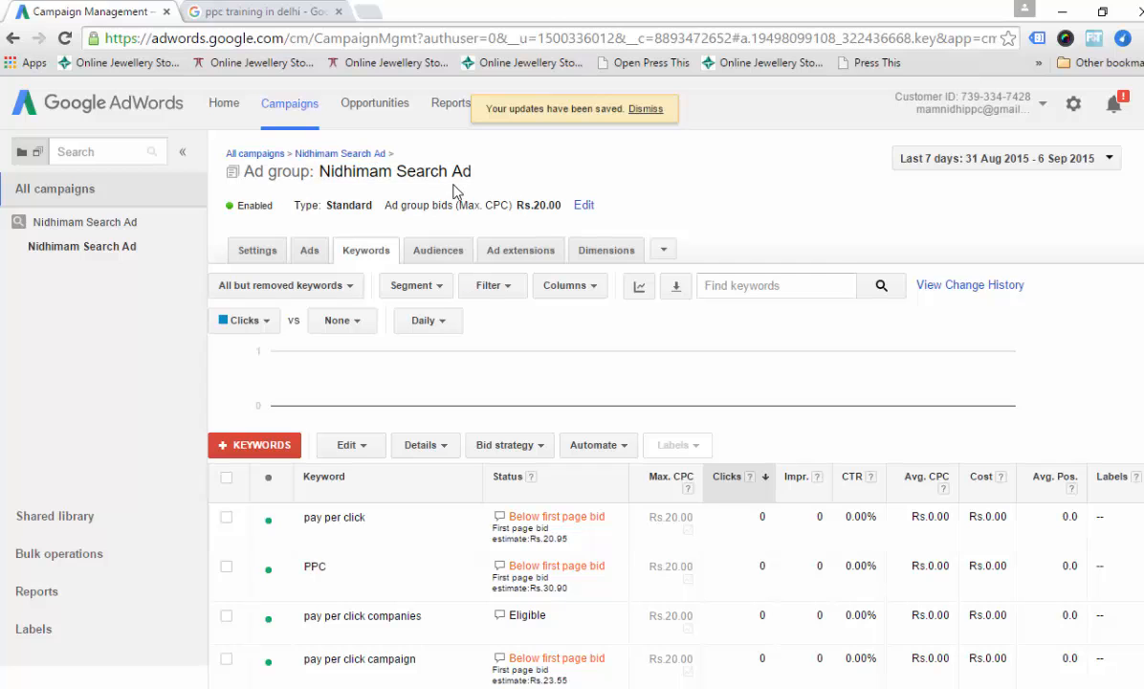
Display the ads of the saved ad group and check the status details of the PPC training ad.
scroll(631, 402, "down", 1)
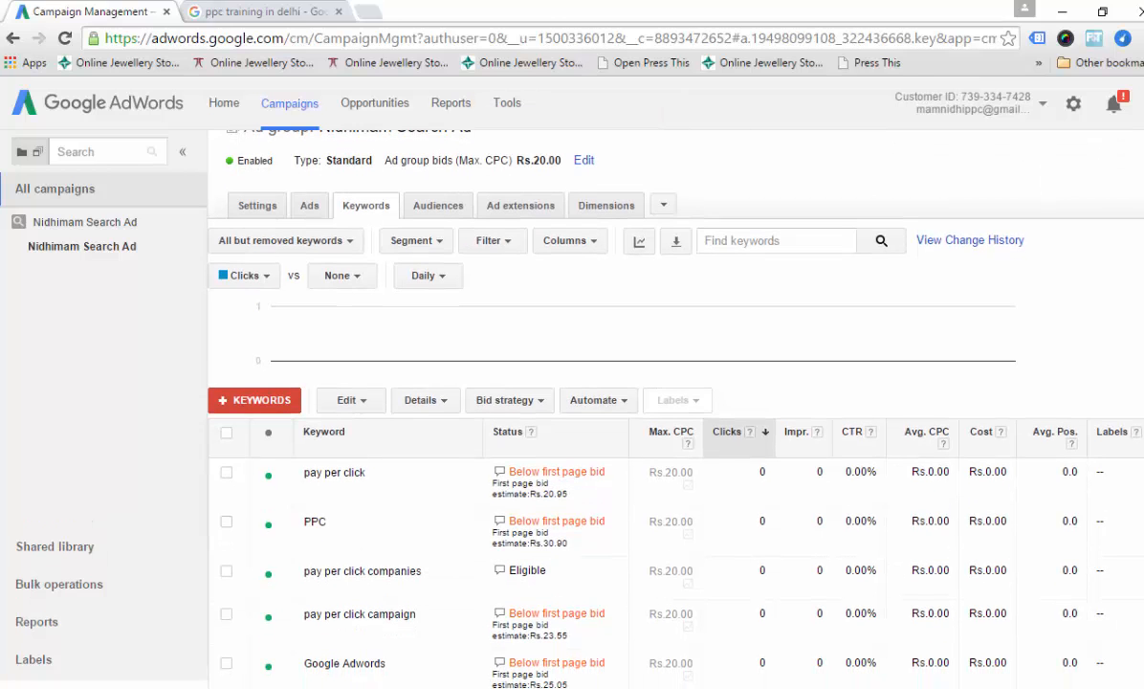
left_click(304, 210)
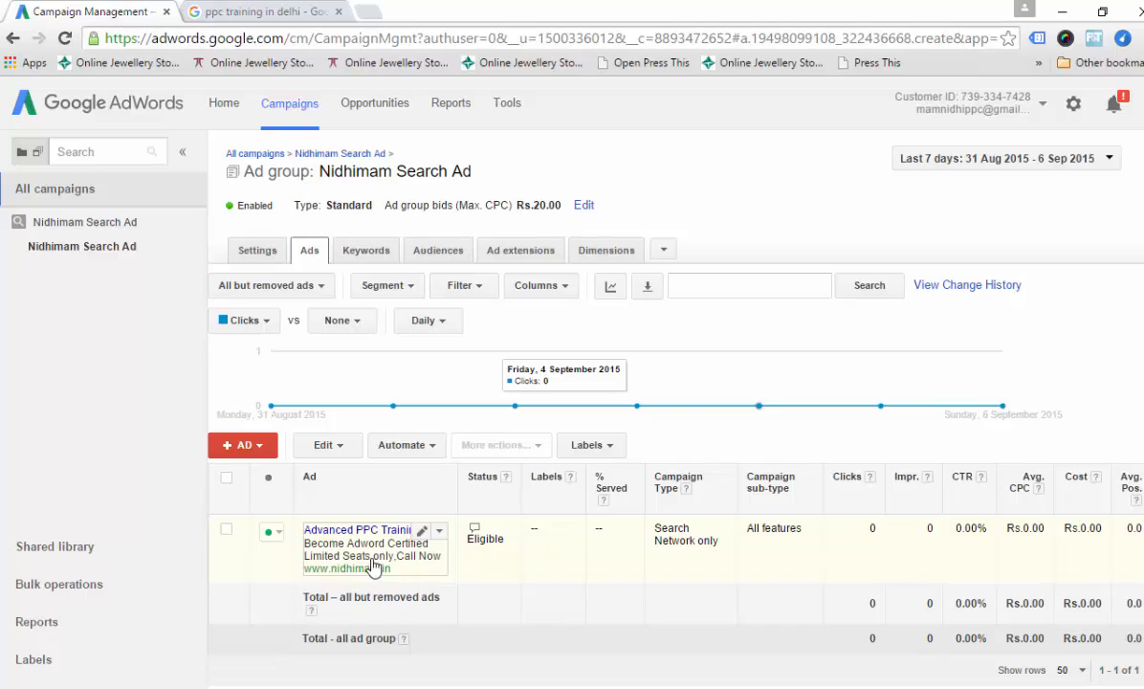
left_click(475, 532)
mouse_move(478, 535)
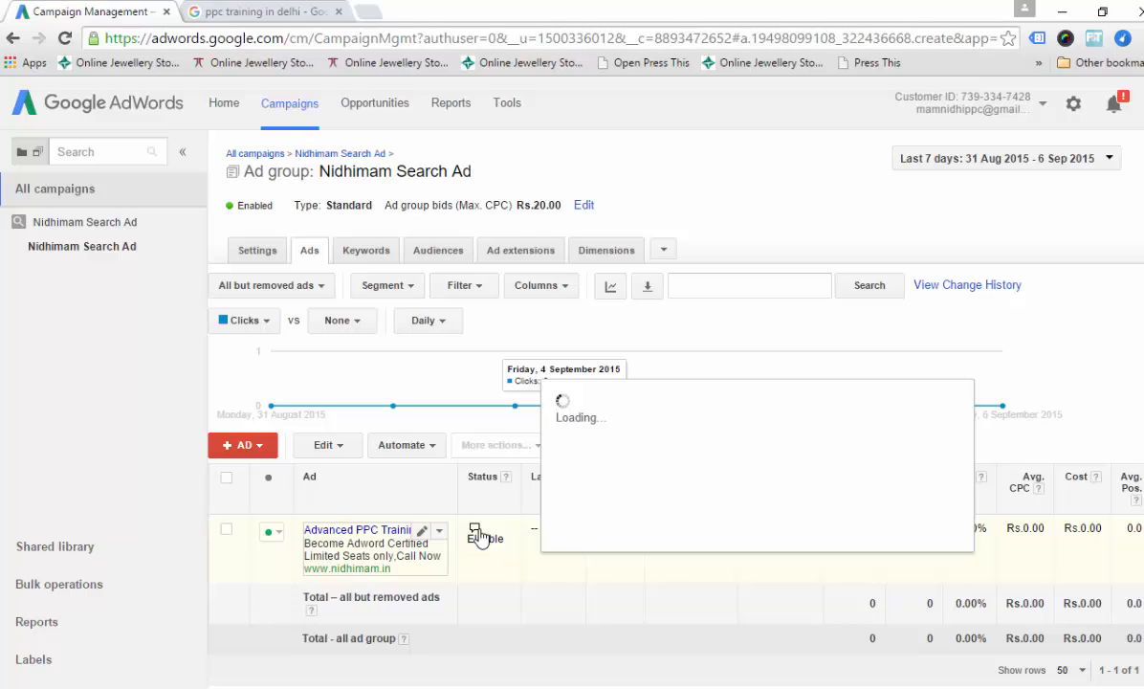
Return to the ad group's keywords and review the status and first page bid estimate of each one.
left_click(367, 250)
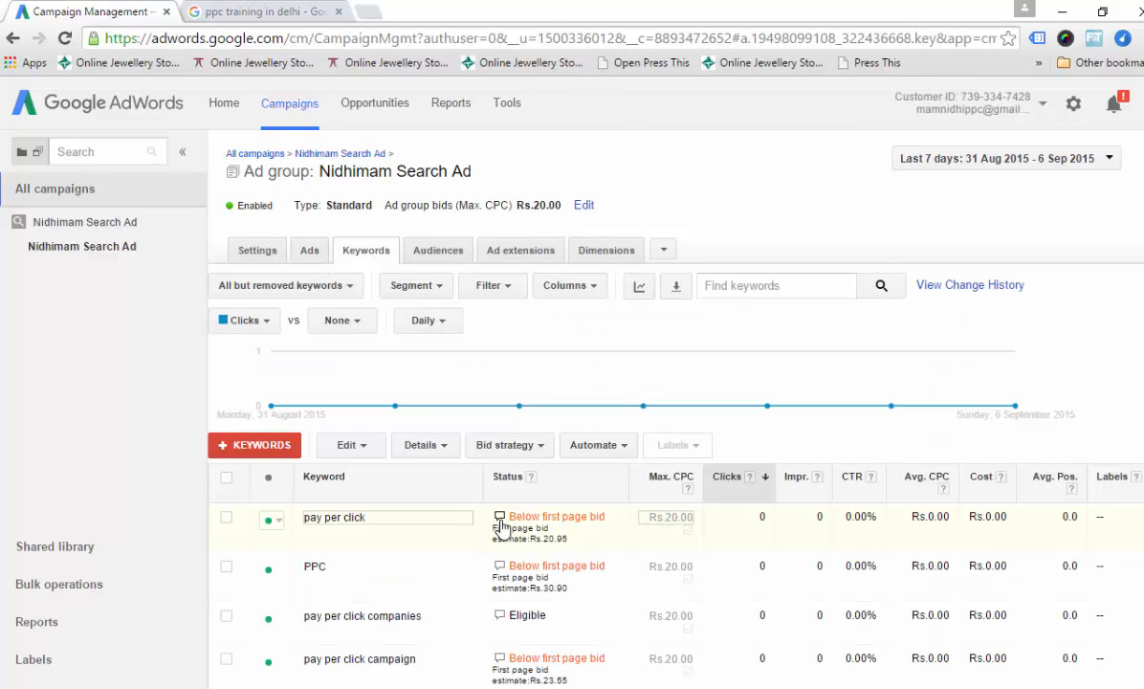
mouse_move(496, 521)
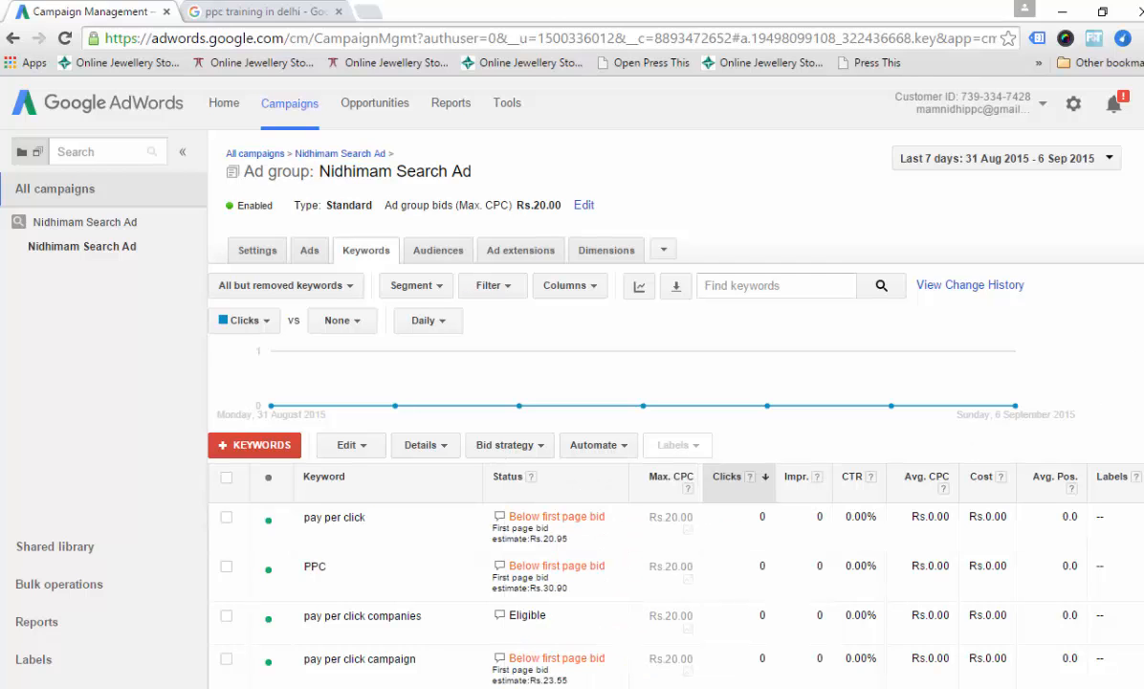
scroll(496, 284, "down", 3)
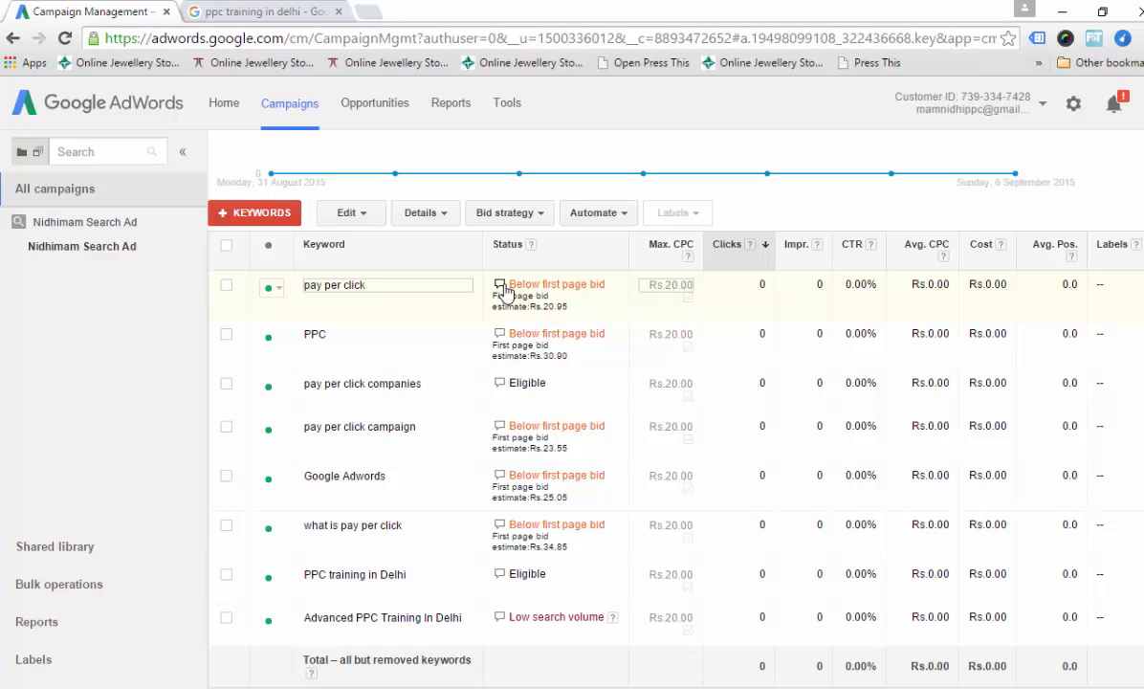
mouse_move(505, 291)
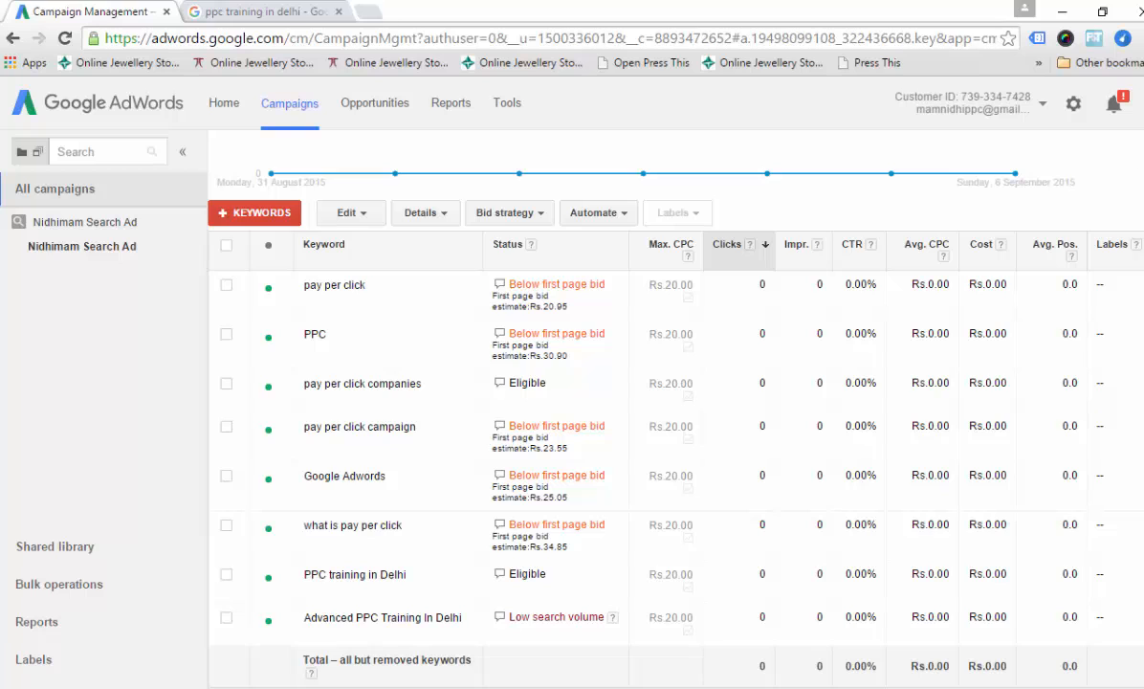
scroll(675, 431, "up", 3)
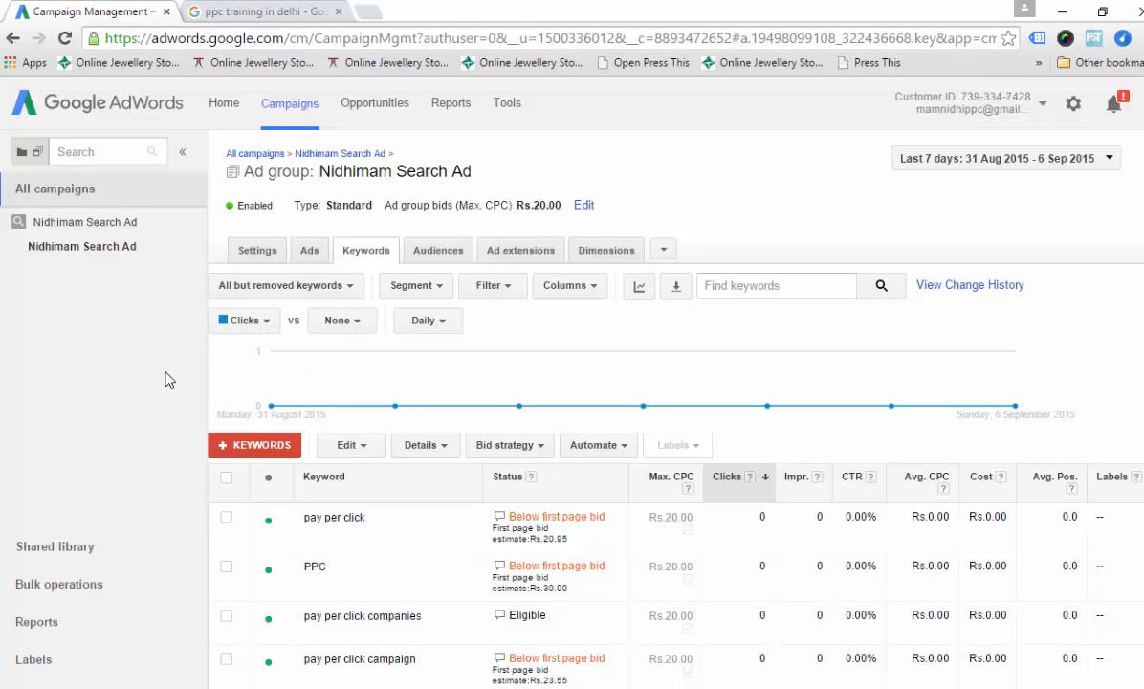
mouse_move(2, 378)
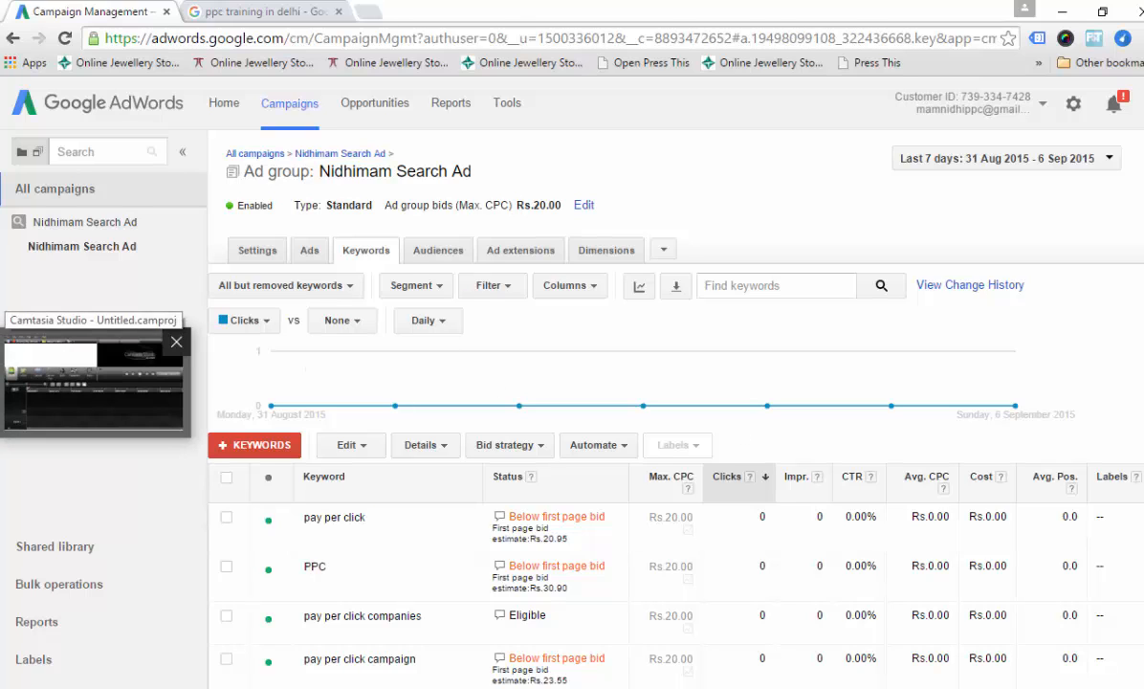